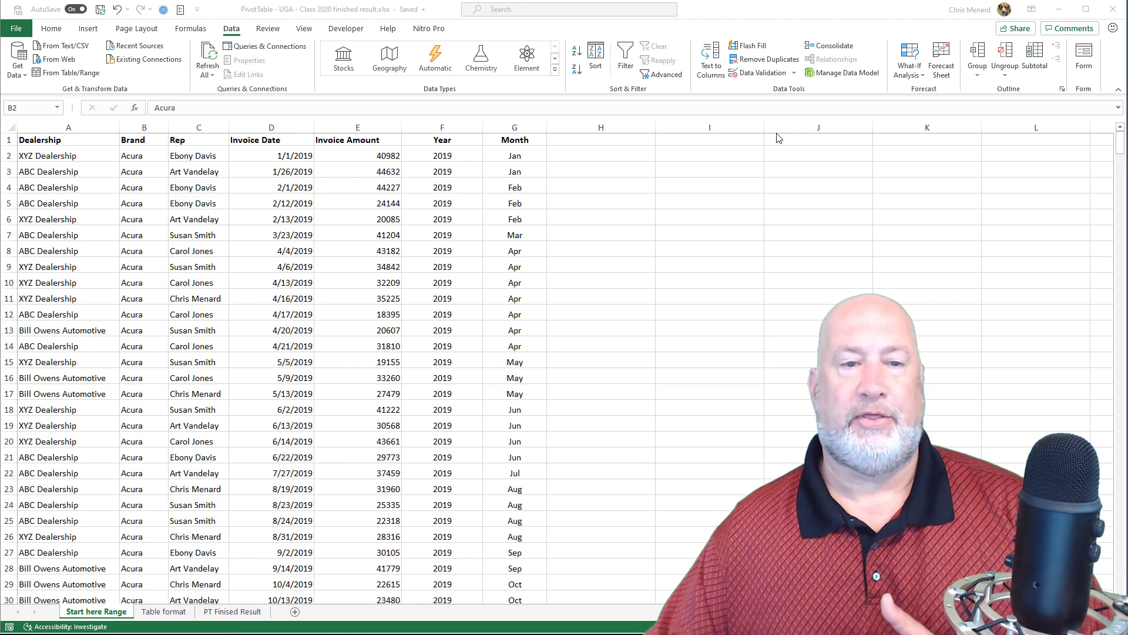
- Bring the car-sales workbook window into focus
{"action": "key", "text": "alt+Tab"}
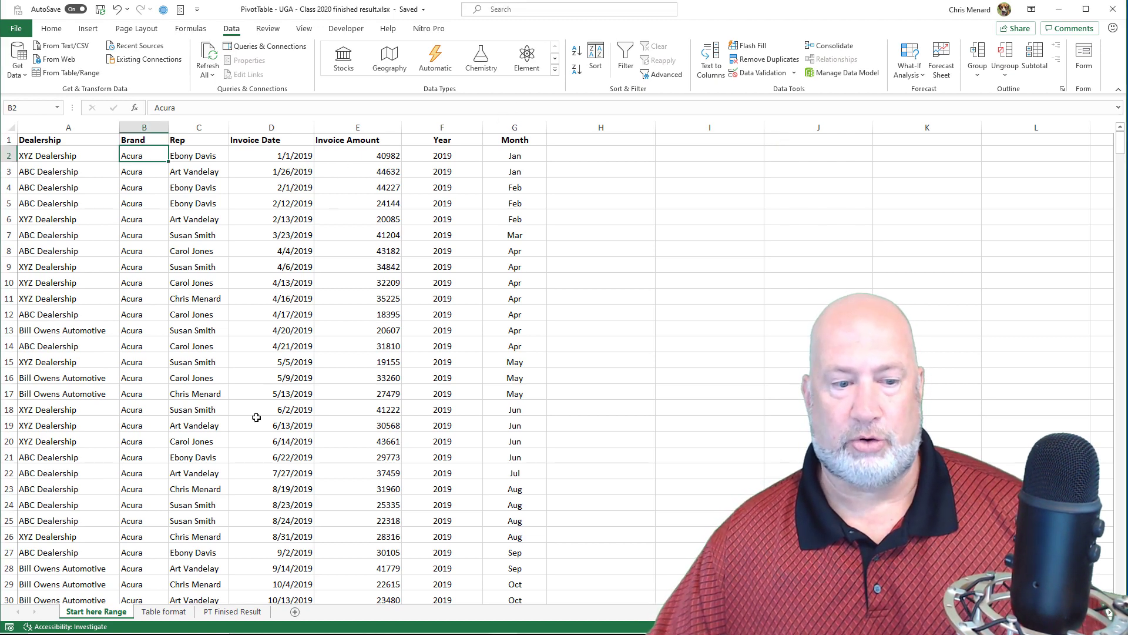
- Review the finished PivotTable, including the negative change in D7, then return to the raw data sheet
{"action": "left_click", "coordinate": [233, 611]}
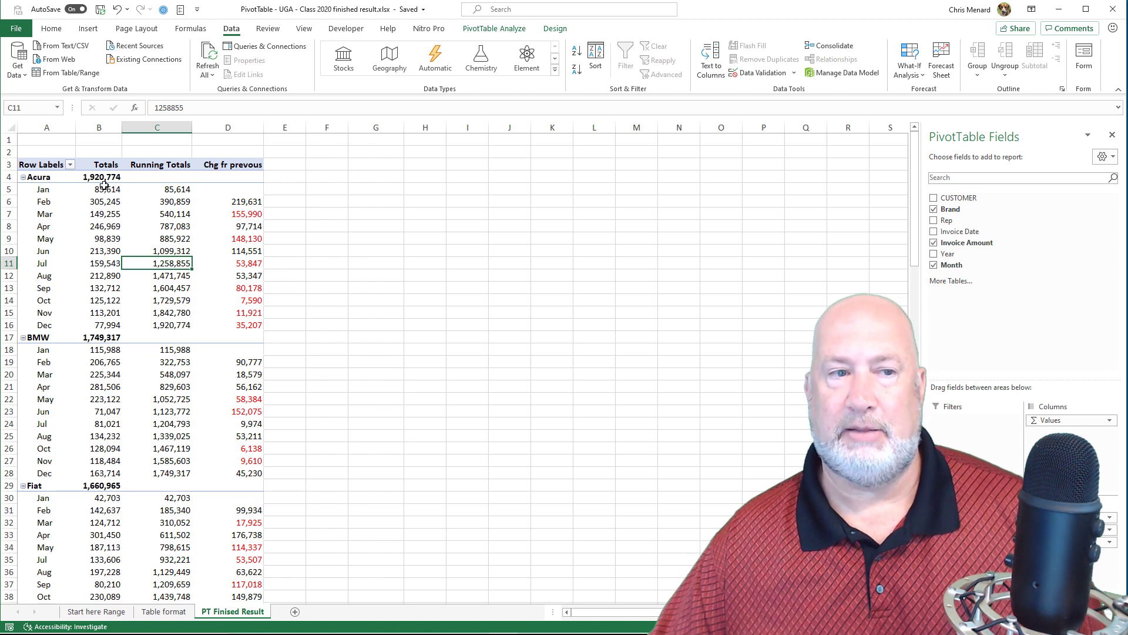
{"action": "mouse_move", "coordinate": [109, 177]}
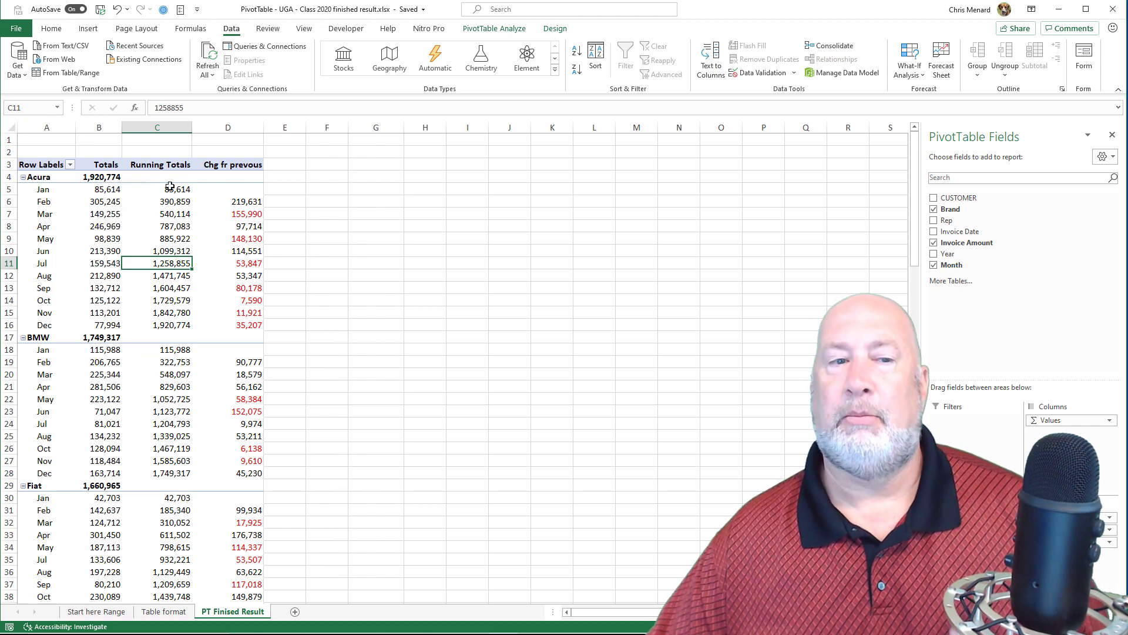
{"action": "mouse_move", "coordinate": [171, 194]}
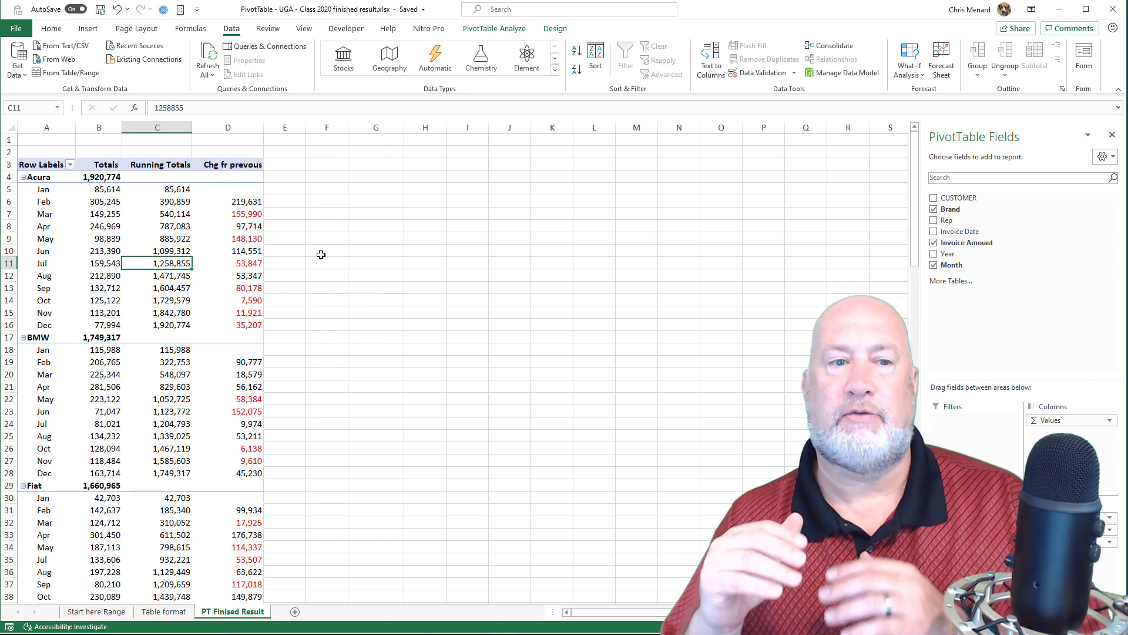
{"action": "left_click", "coordinate": [245, 217]}
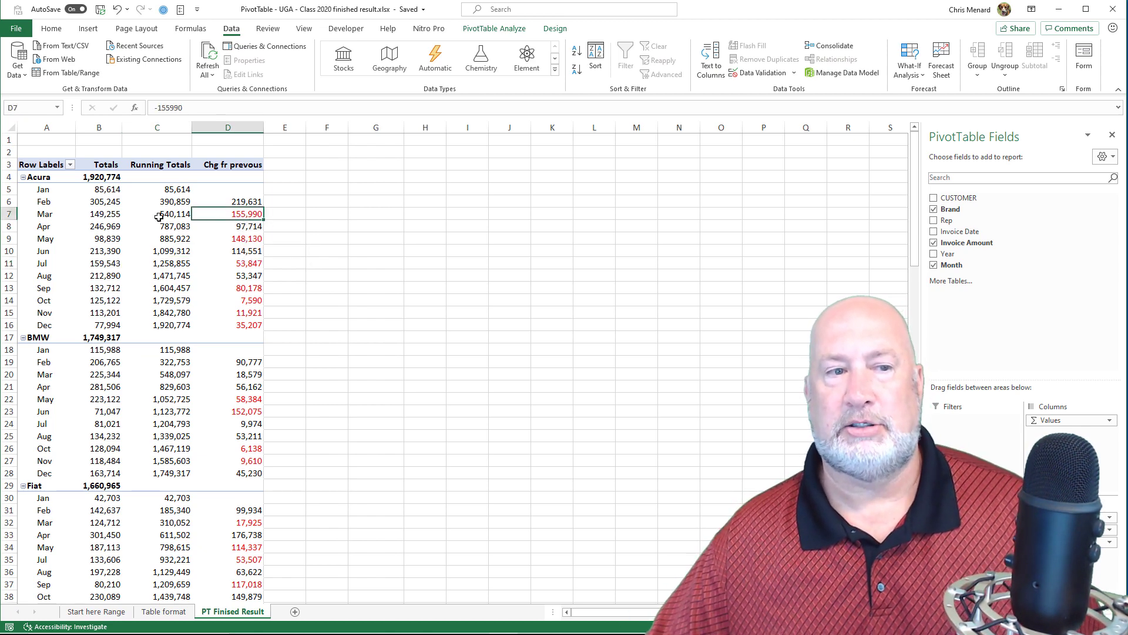
{"action": "mouse_move", "coordinate": [113, 204]}
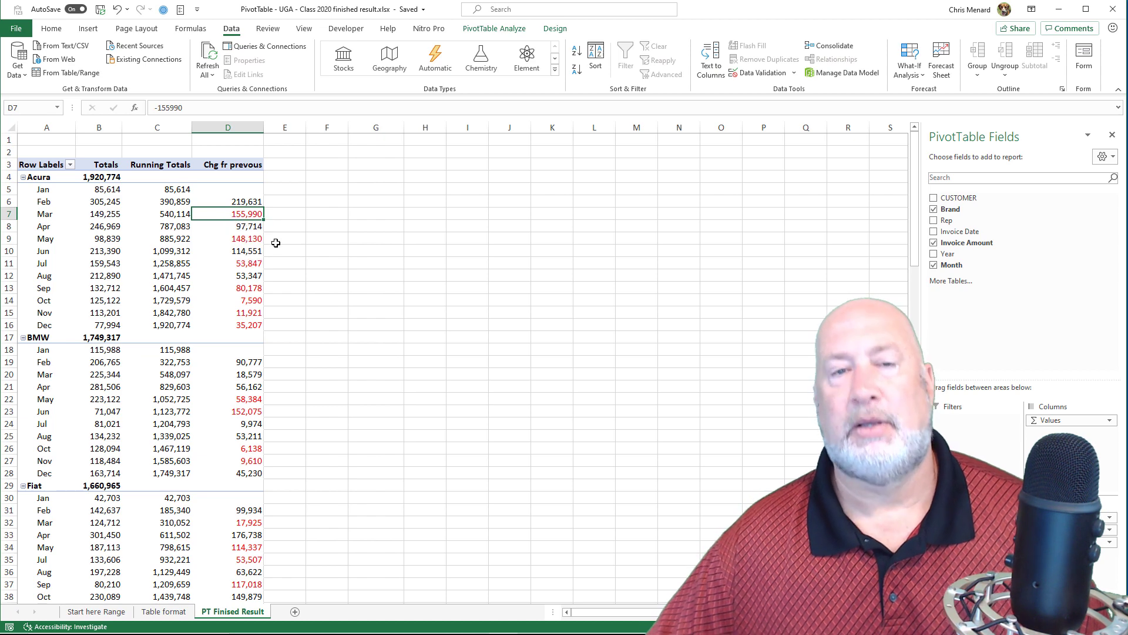
{"action": "left_click", "coordinate": [98, 612]}
{"action": "left_click", "coordinate": [306, 214]}
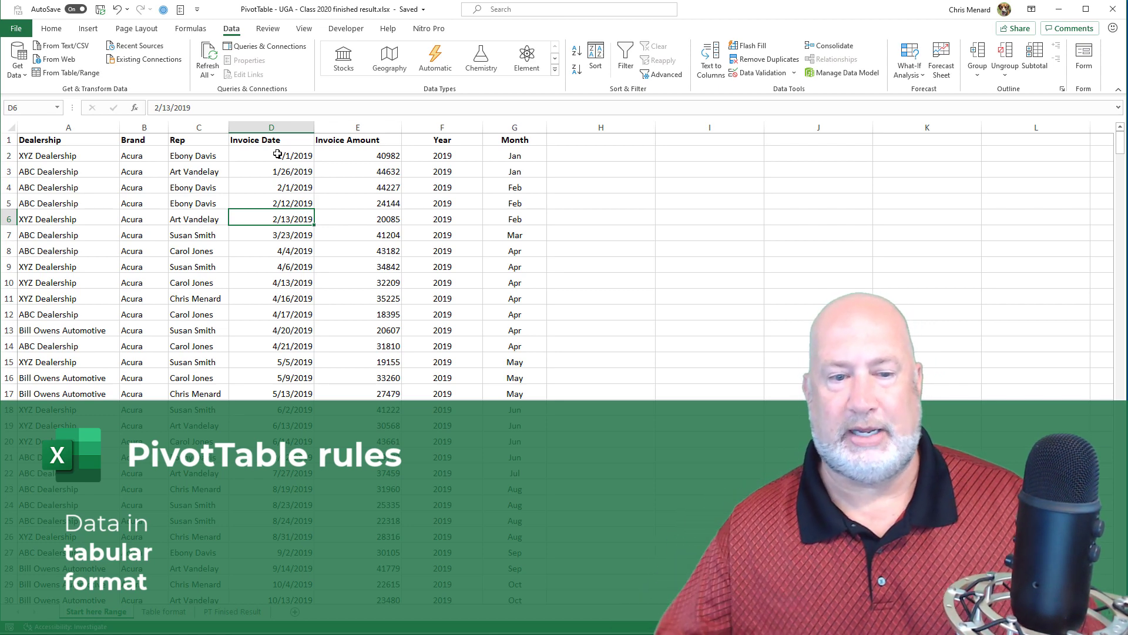
{"action": "scroll", "coordinate": [297, 254], "scroll_direction": "down", "scroll_amount": 20}
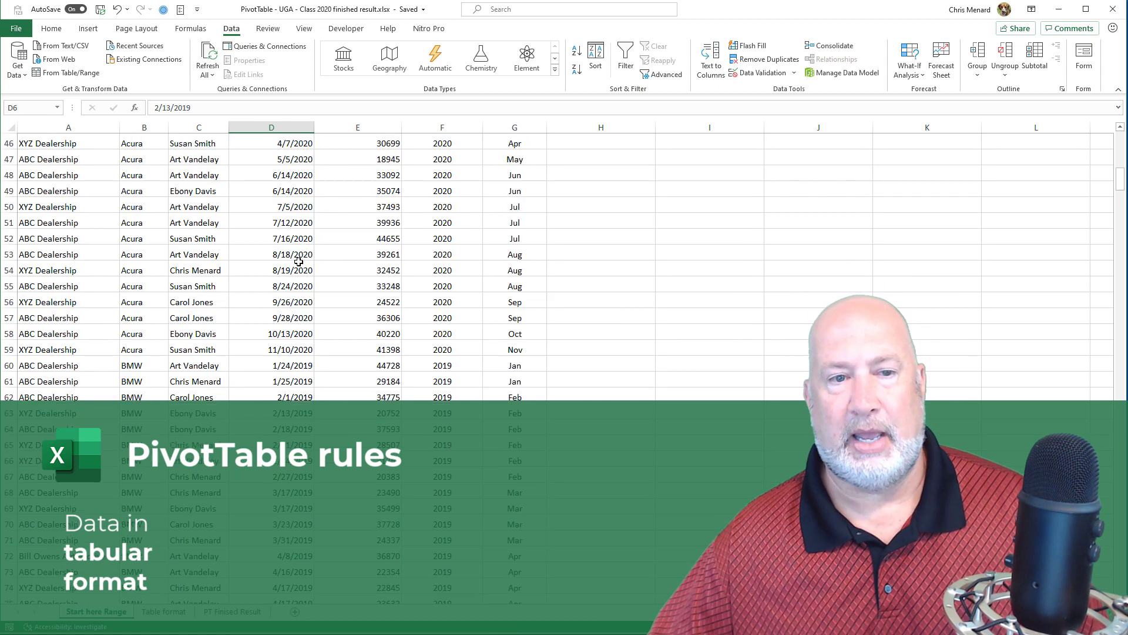
{"action": "left_click", "coordinate": [299, 266]}
{"action": "scroll", "coordinate": [299, 262], "scroll_direction": "down", "scroll_amount": 20}
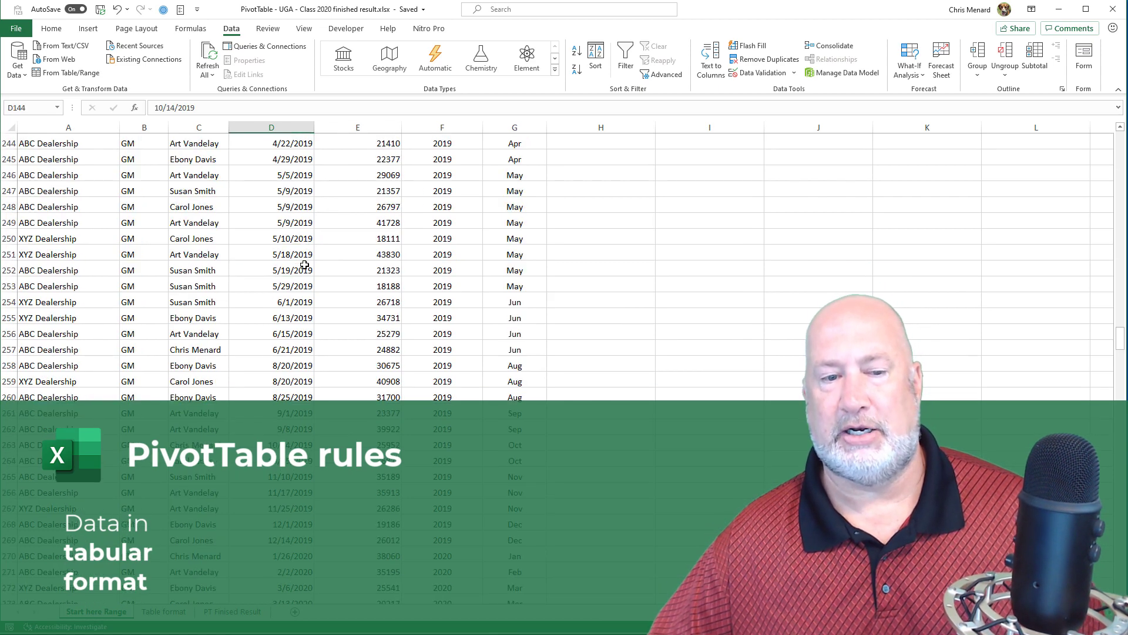
{"action": "key", "text": "ctrl+Home"}
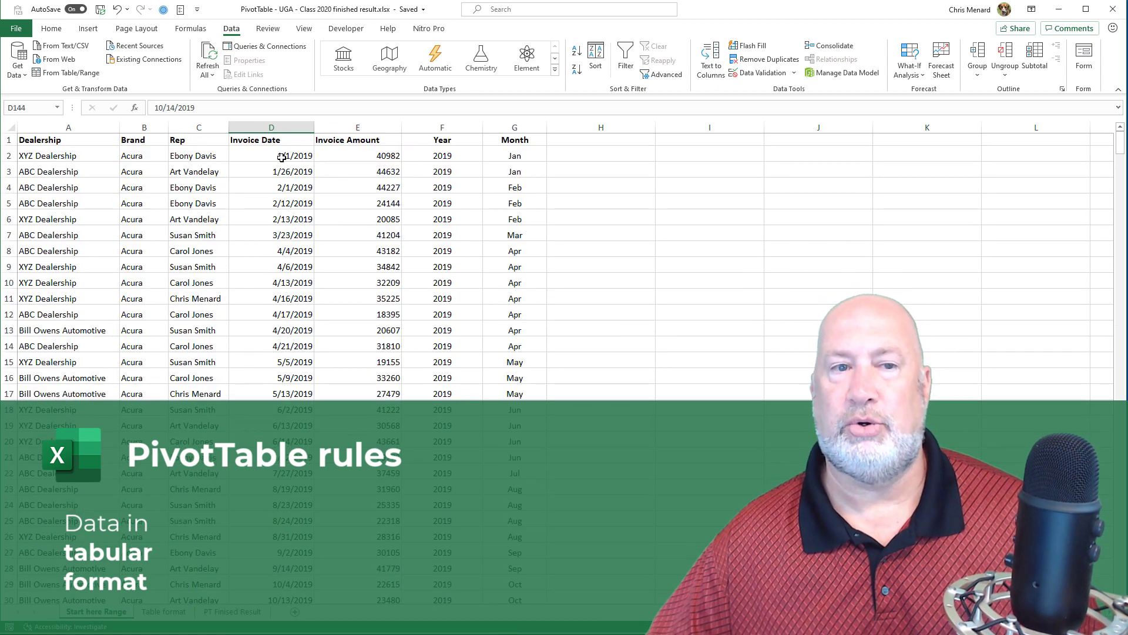
{"action": "left_click", "coordinate": [281, 153]}
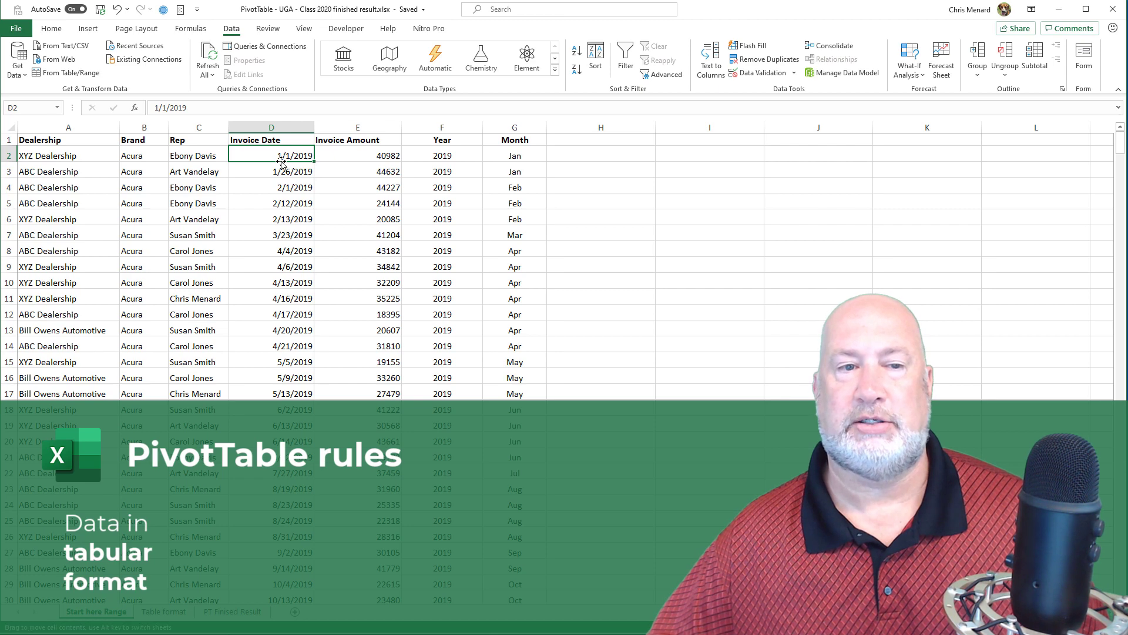
{"action": "key", "text": "ctrl+Down"}
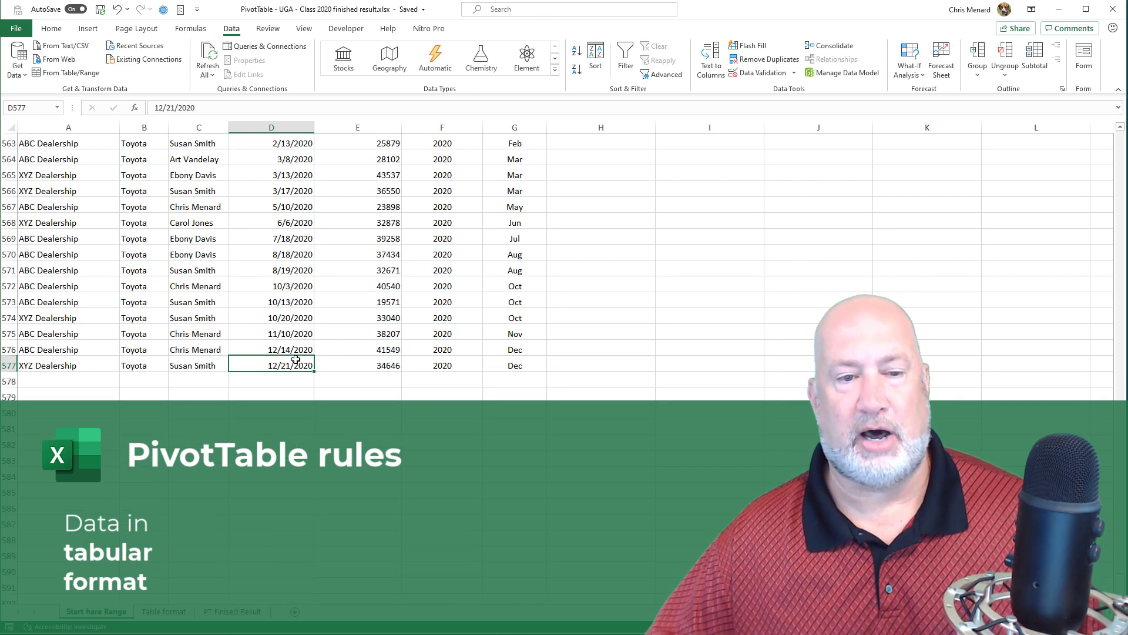
{"action": "key", "text": "ctrl+Up"}
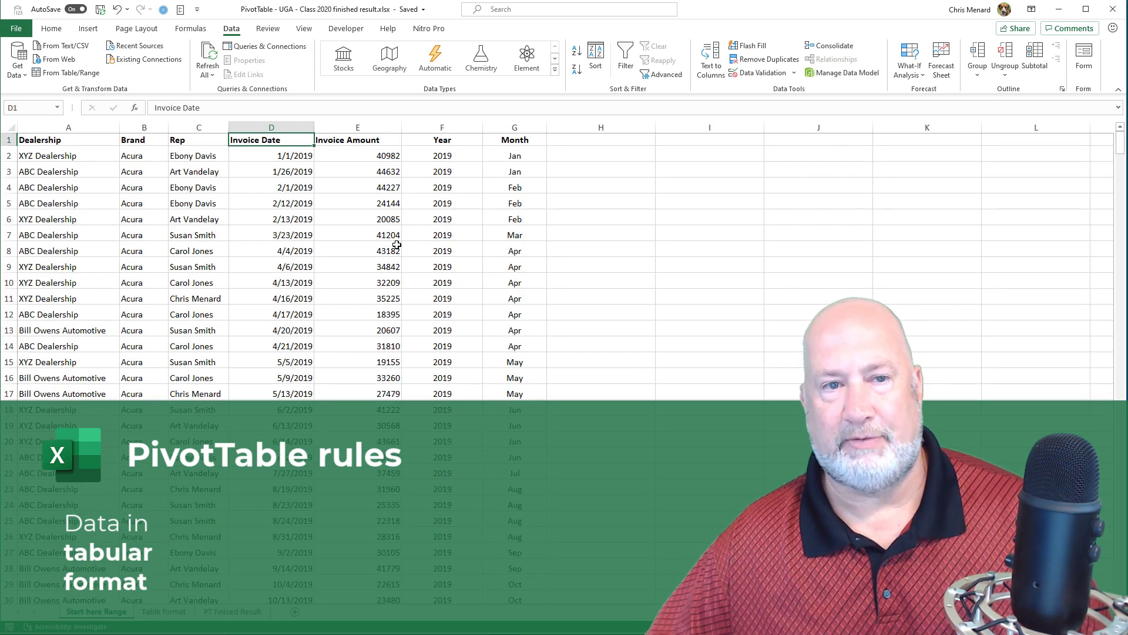
{"action": "left_click", "coordinate": [361, 152]}
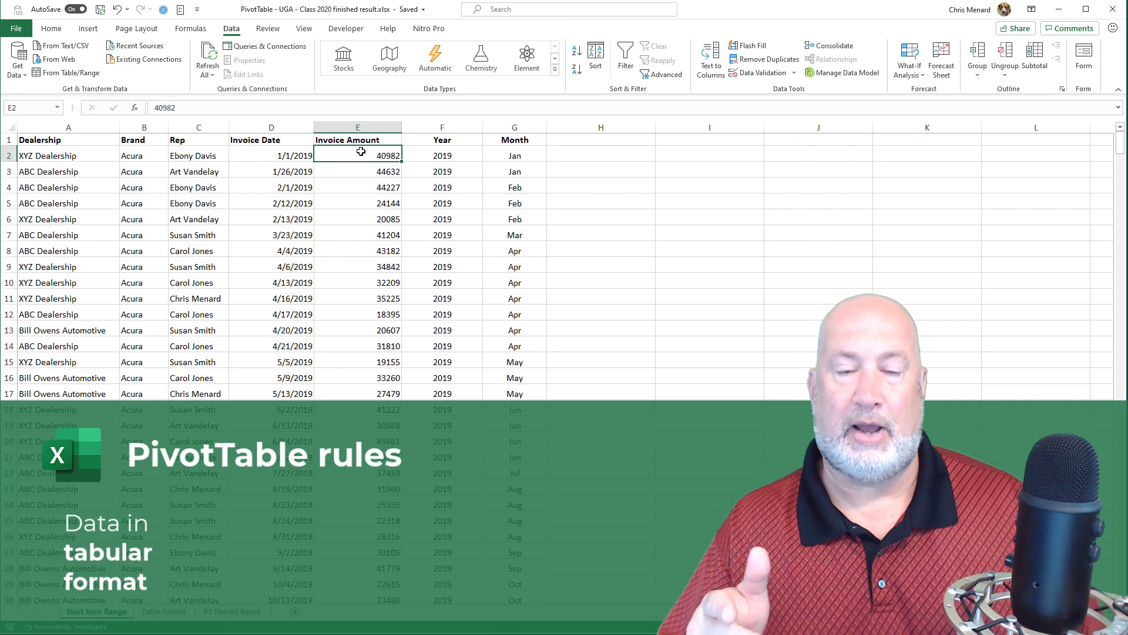
{"action": "left_click", "coordinate": [436, 150]}
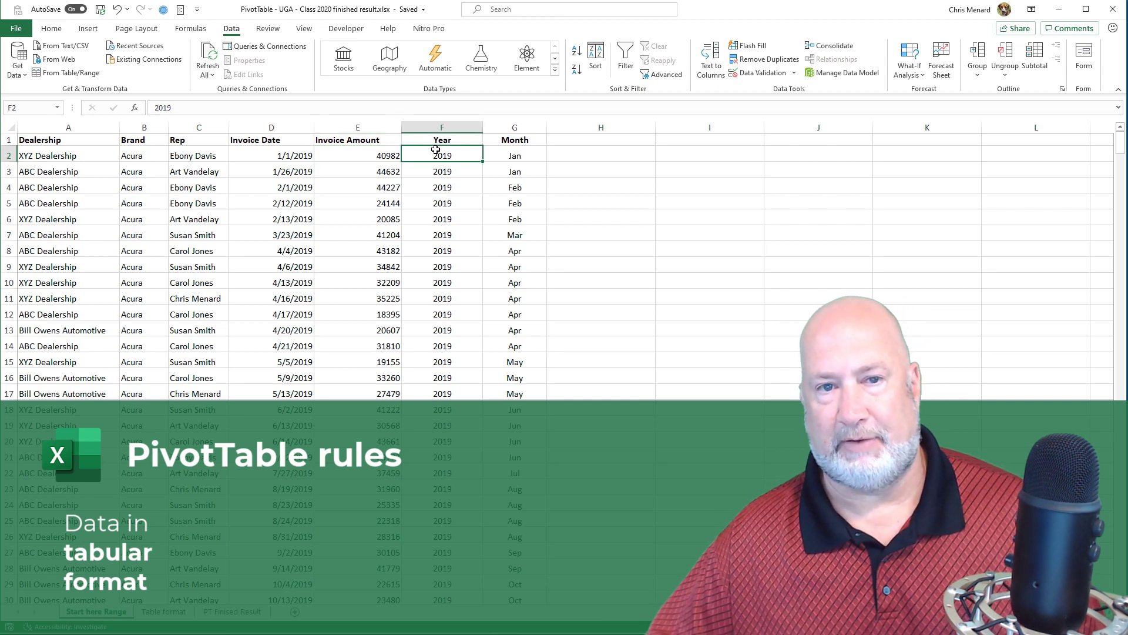
{"action": "left_click", "coordinate": [509, 158]}
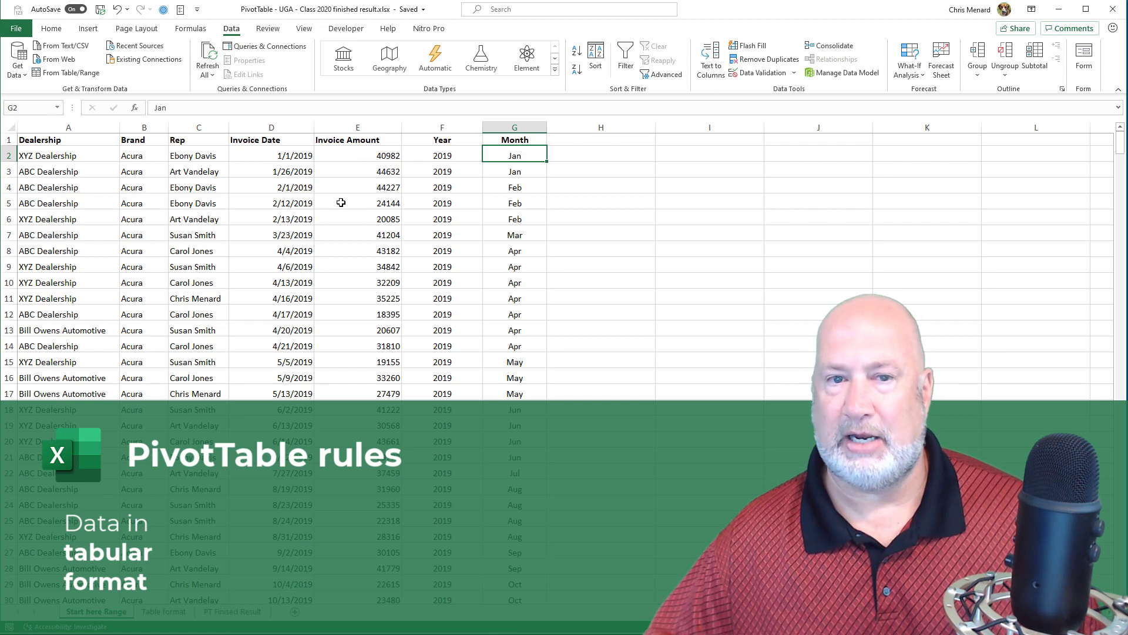
{"action": "left_click", "coordinate": [288, 234]}
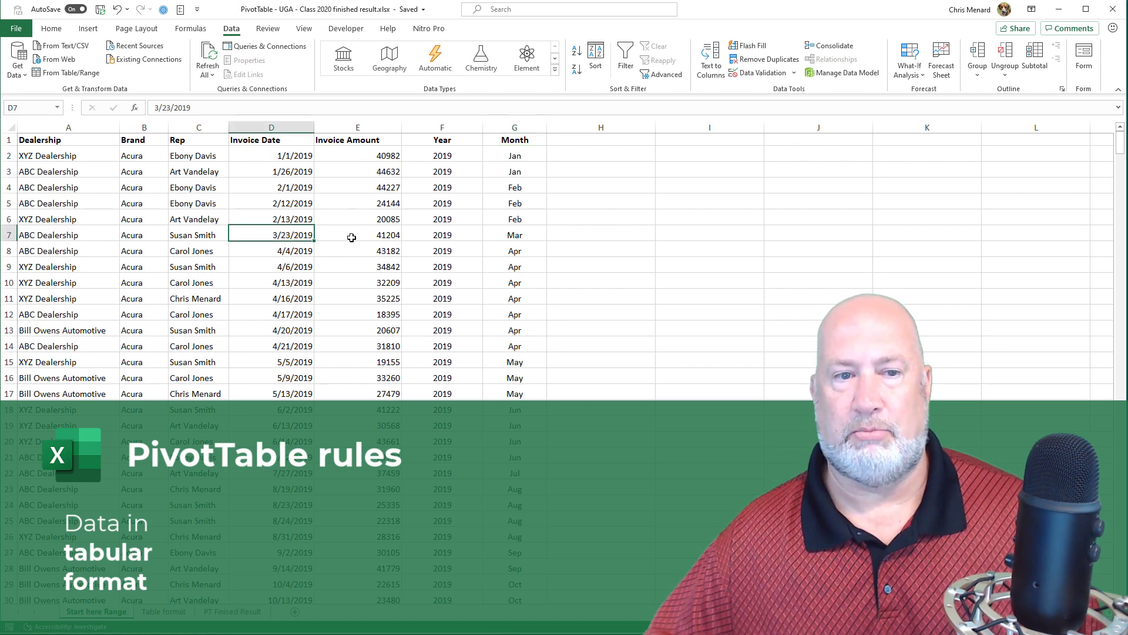
{"action": "left_click", "coordinate": [506, 234]}
{"action": "left_click", "coordinate": [290, 233]}
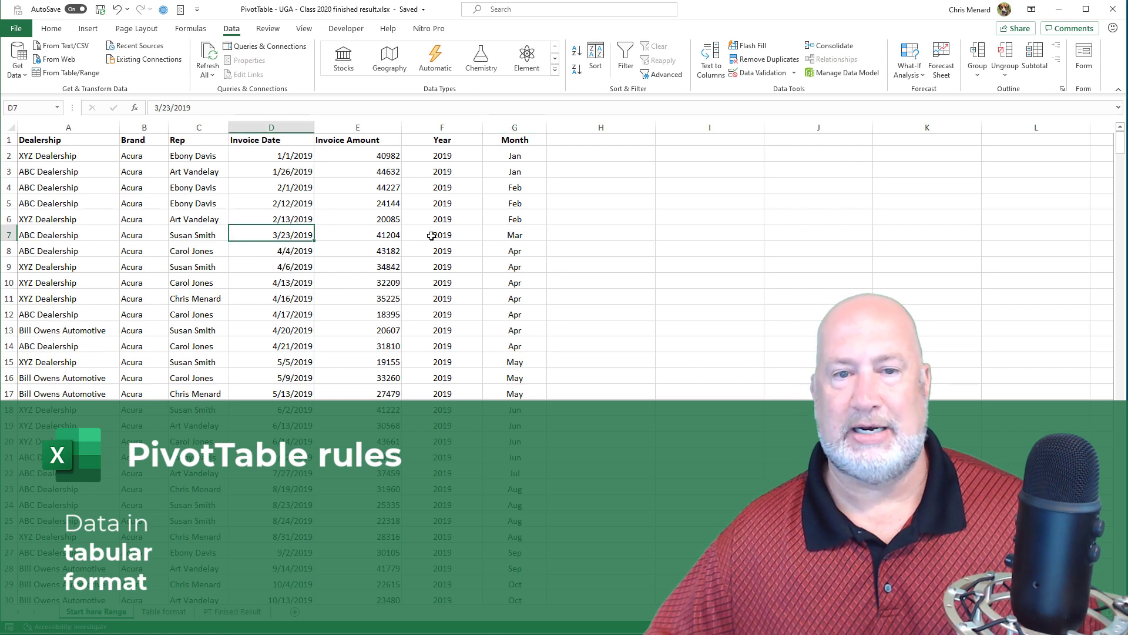
{"action": "left_click", "coordinate": [432, 235]}
{"action": "left_click", "coordinate": [369, 198]}
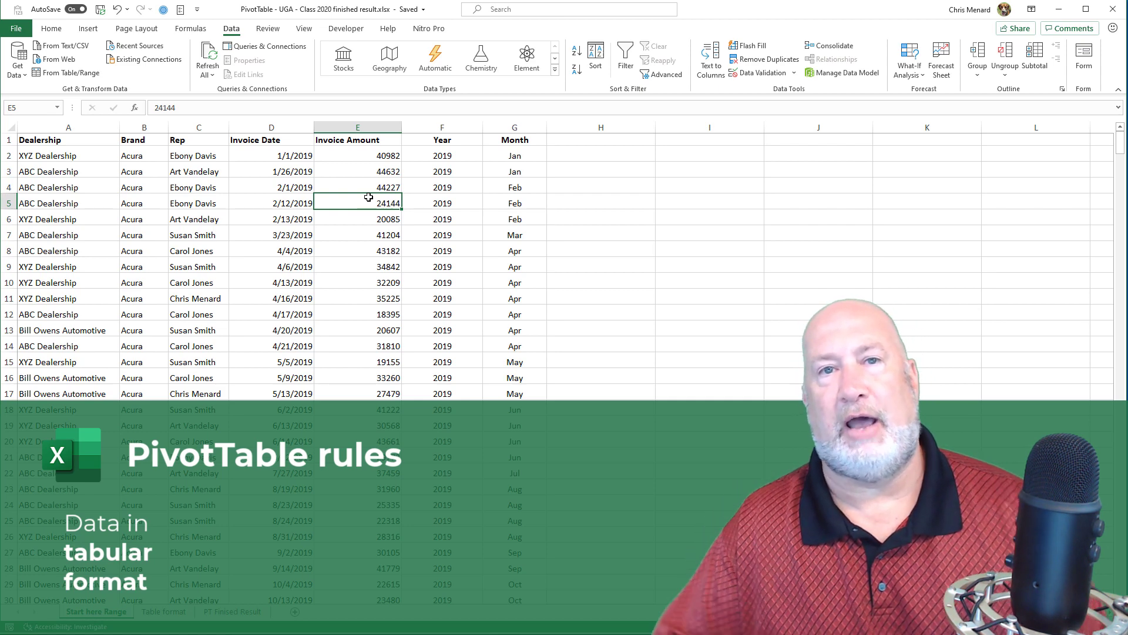
{"action": "left_click", "coordinate": [368, 127]}
{"action": "right_click", "coordinate": [369, 127]}
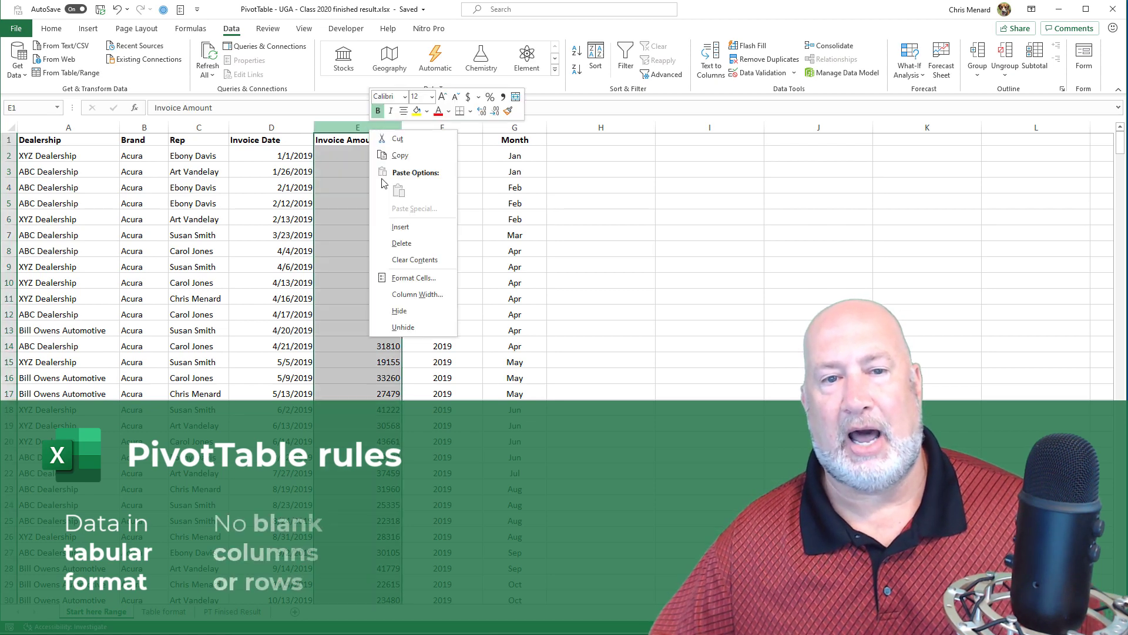
{"action": "left_click", "coordinate": [388, 230]}
{"action": "left_click", "coordinate": [378, 206]}
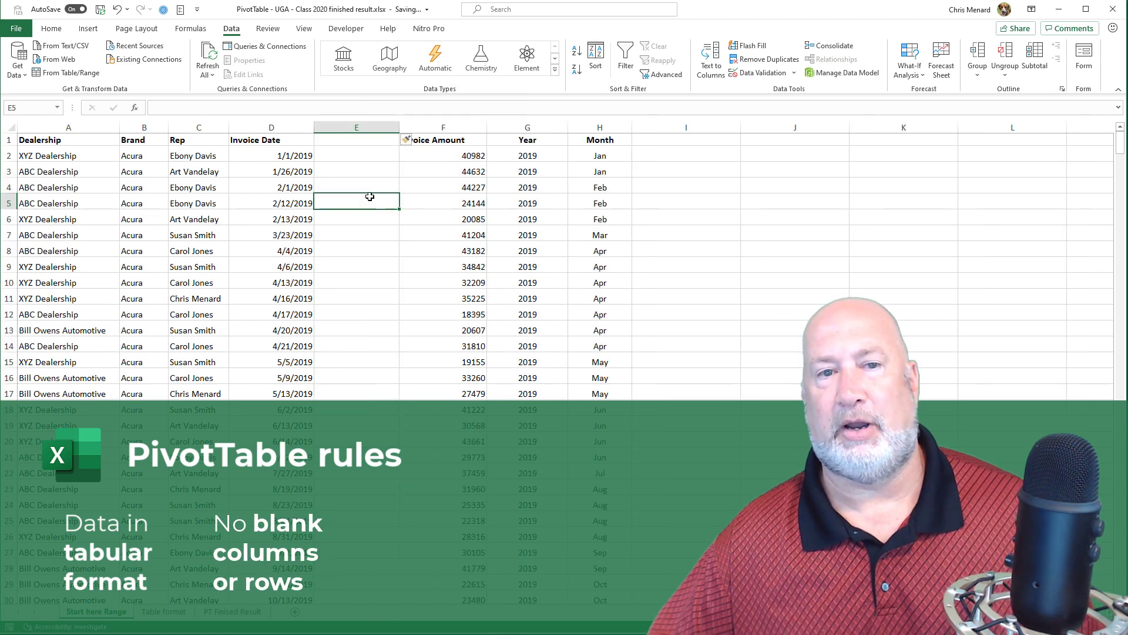
{"action": "right_click", "coordinate": [375, 127]}
{"action": "left_click", "coordinate": [406, 244]}
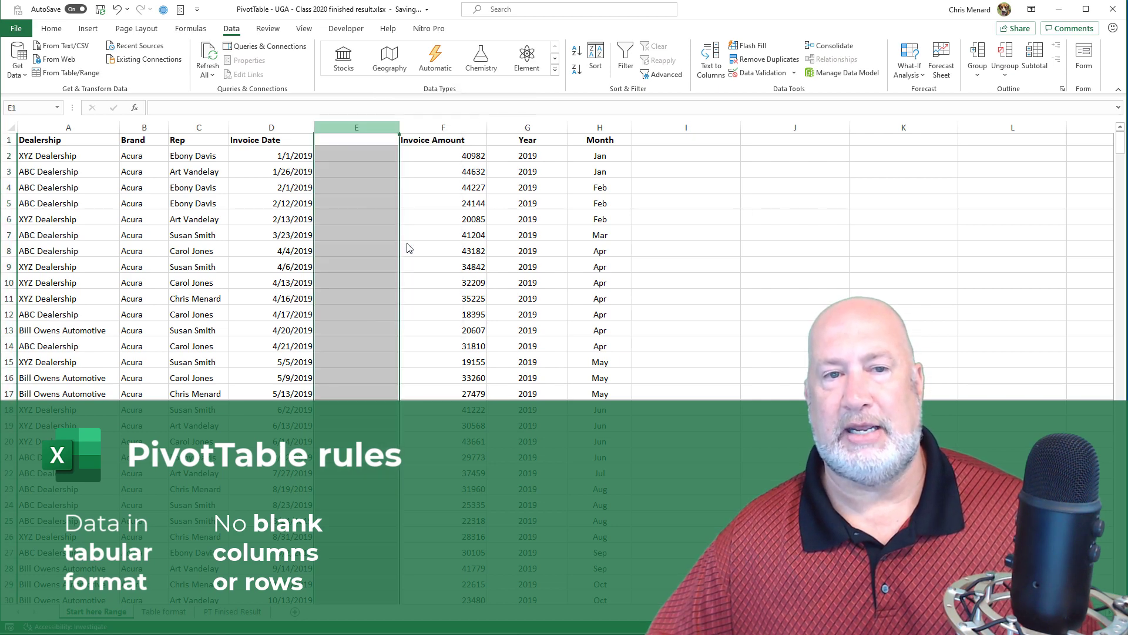
{"action": "right_click", "coordinate": [9, 219]}
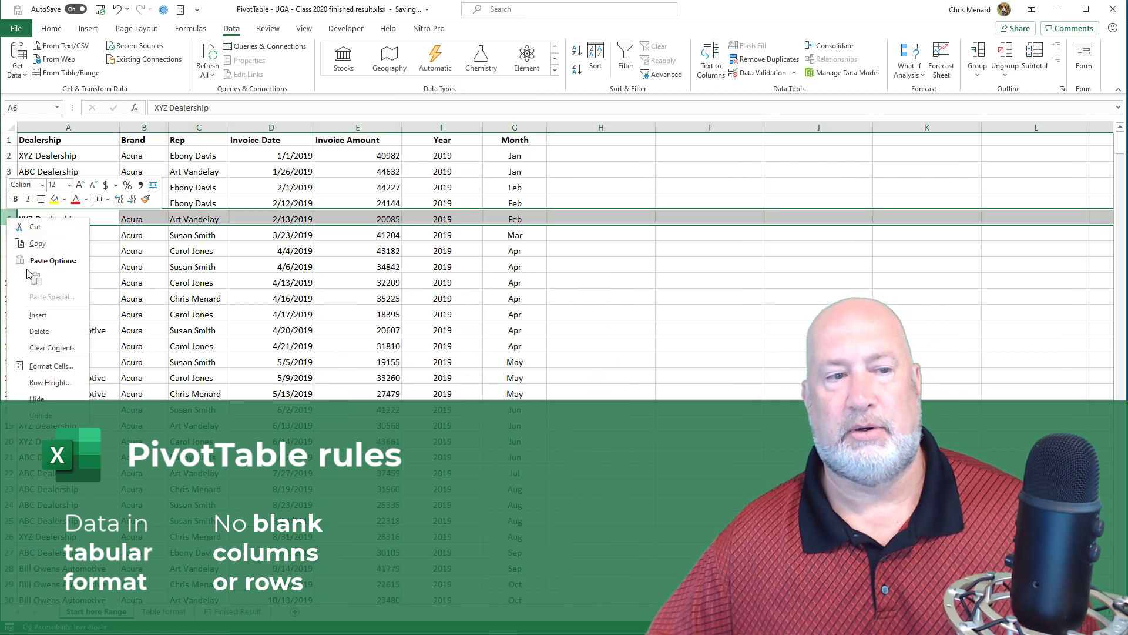
{"action": "left_click", "coordinate": [38, 308]}
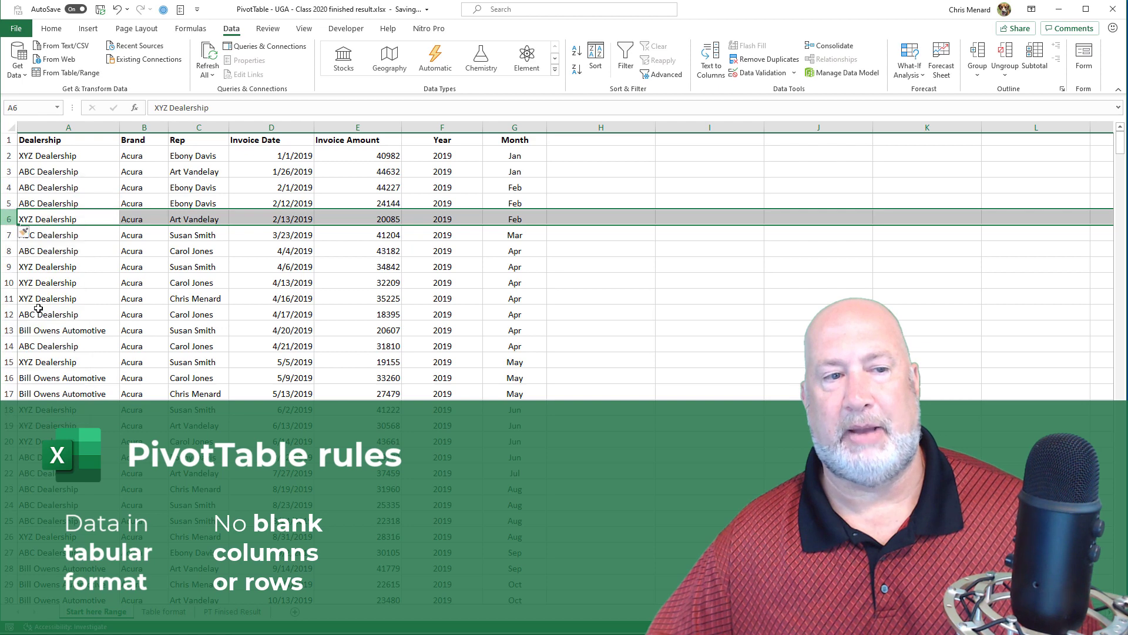
{"action": "right_click", "coordinate": [10, 221]}
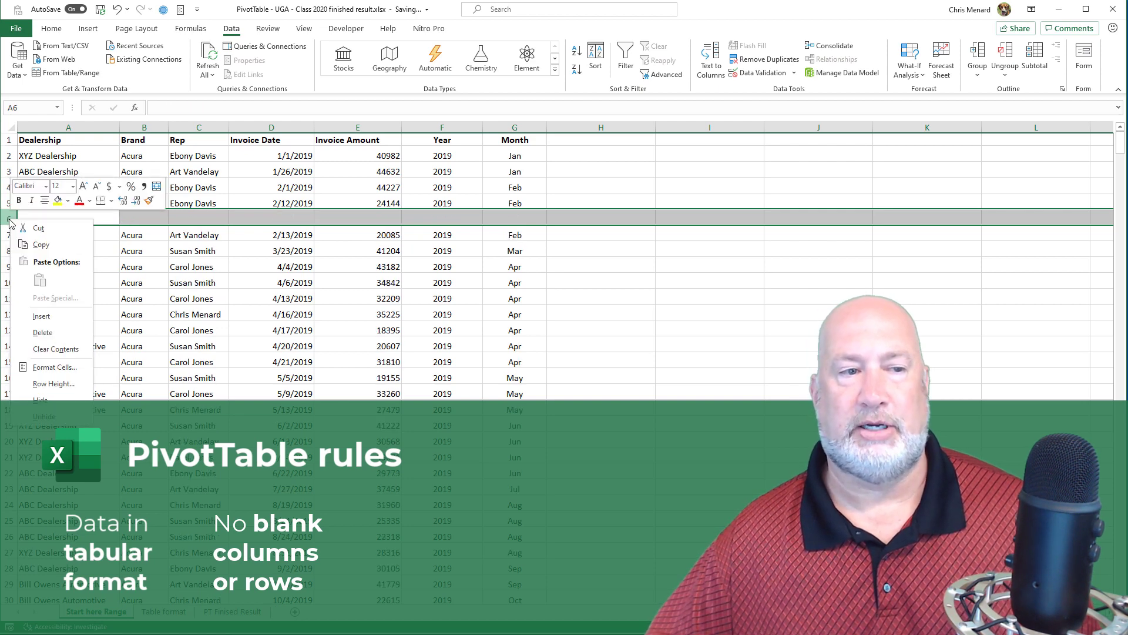
{"action": "left_click", "coordinate": [42, 332]}
{"action": "left_click", "coordinate": [87, 192]}
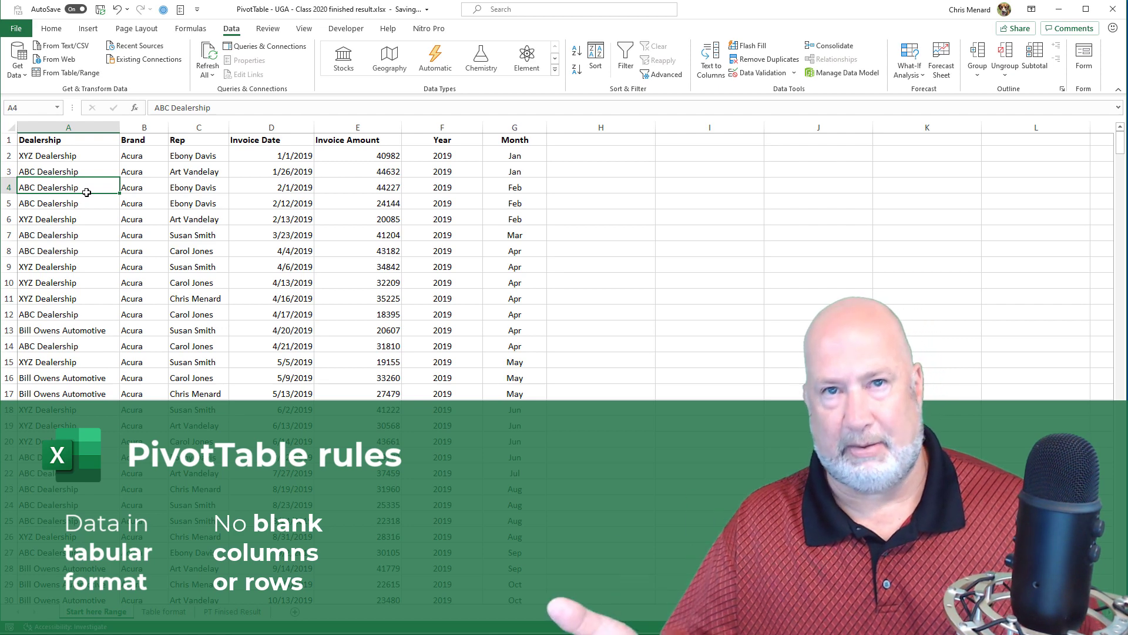
- Select the whole data range, verify it runs to row 577 with no blanks, then pick a cell
{"action": "left_click", "coordinate": [214, 186]}
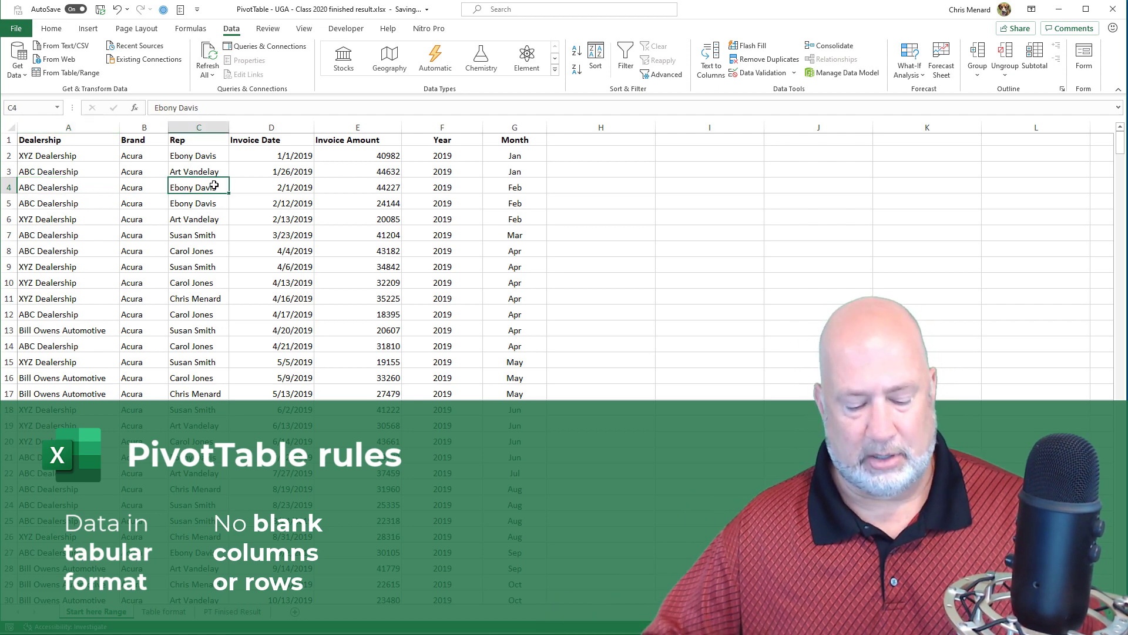
{"action": "key", "text": "ctrl+a"}
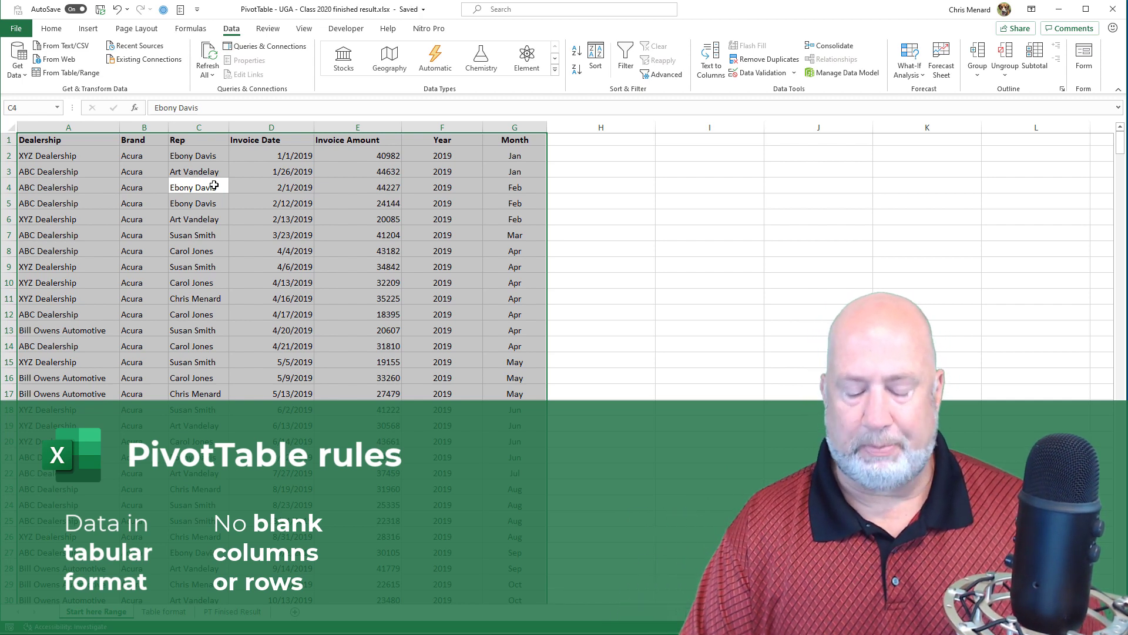
{"action": "key", "text": "ctrl+period"}
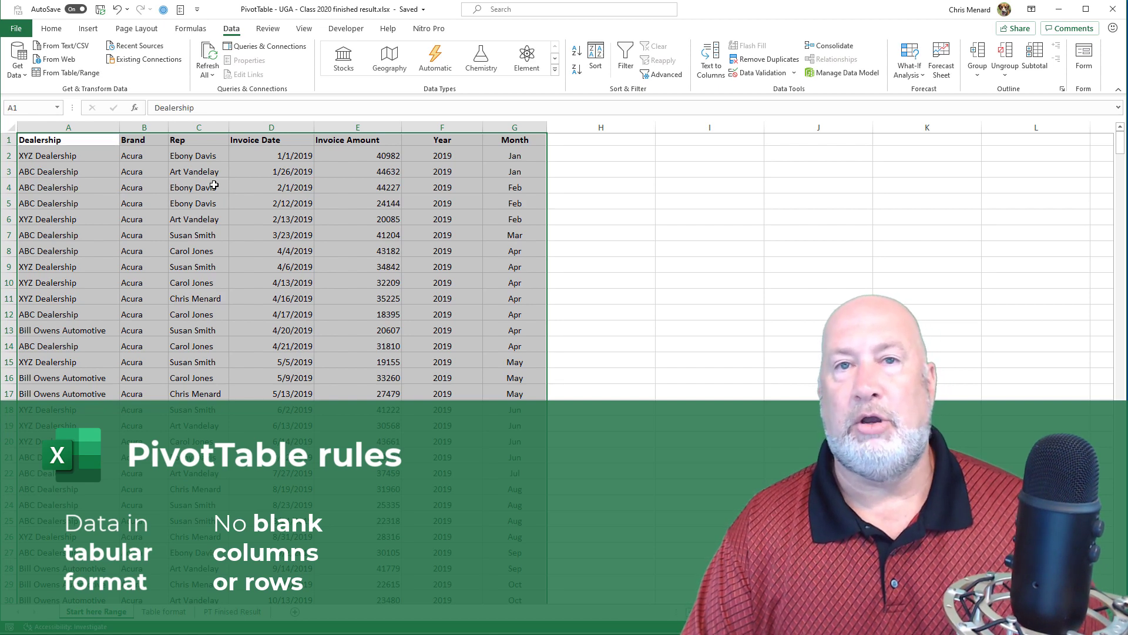
{"action": "key", "text": "ctrl+period"}
{"action": "key", "text": "ctrl+period"}
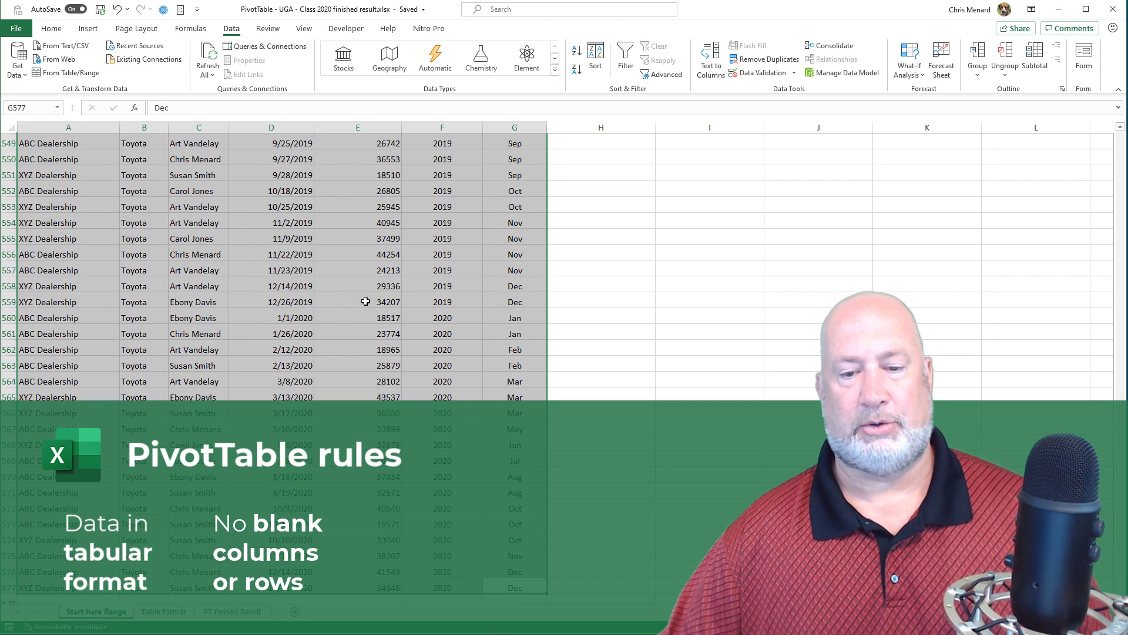
{"action": "scroll", "coordinate": [436, 311], "scroll_direction": "down", "scroll_amount": 3}
{"action": "scroll", "coordinate": [437, 310], "scroll_direction": "down", "scroll_amount": 3}
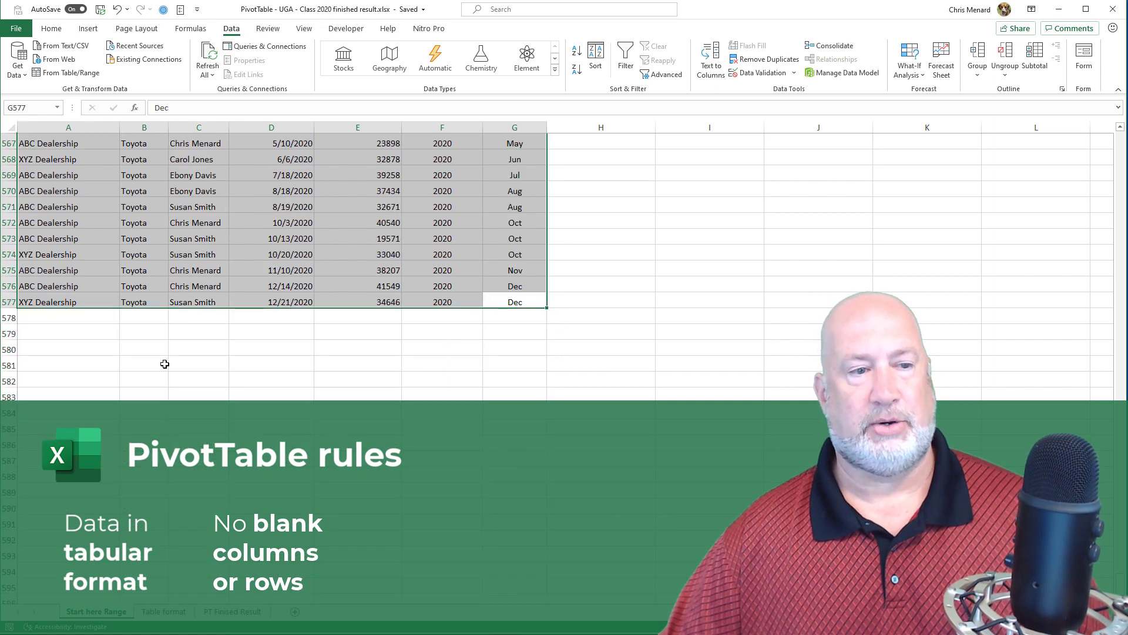
{"action": "scroll", "coordinate": [465, 277], "scroll_direction": "up", "scroll_amount": 3}
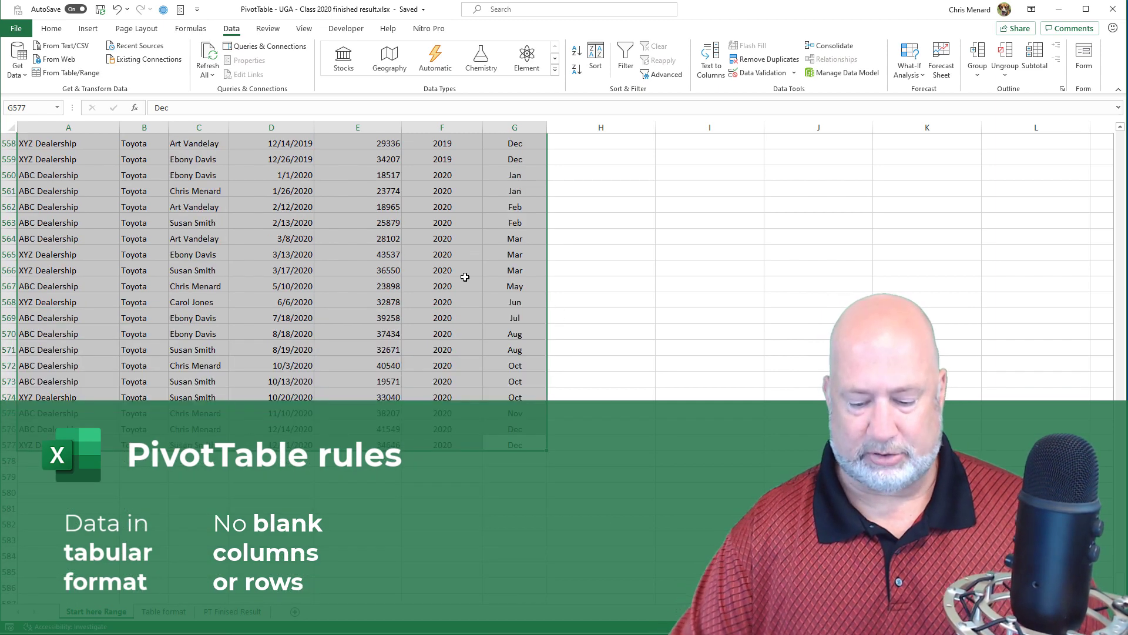
{"action": "key", "text": "ctrl+period"}
{"action": "key", "text": "ctrl+period"}
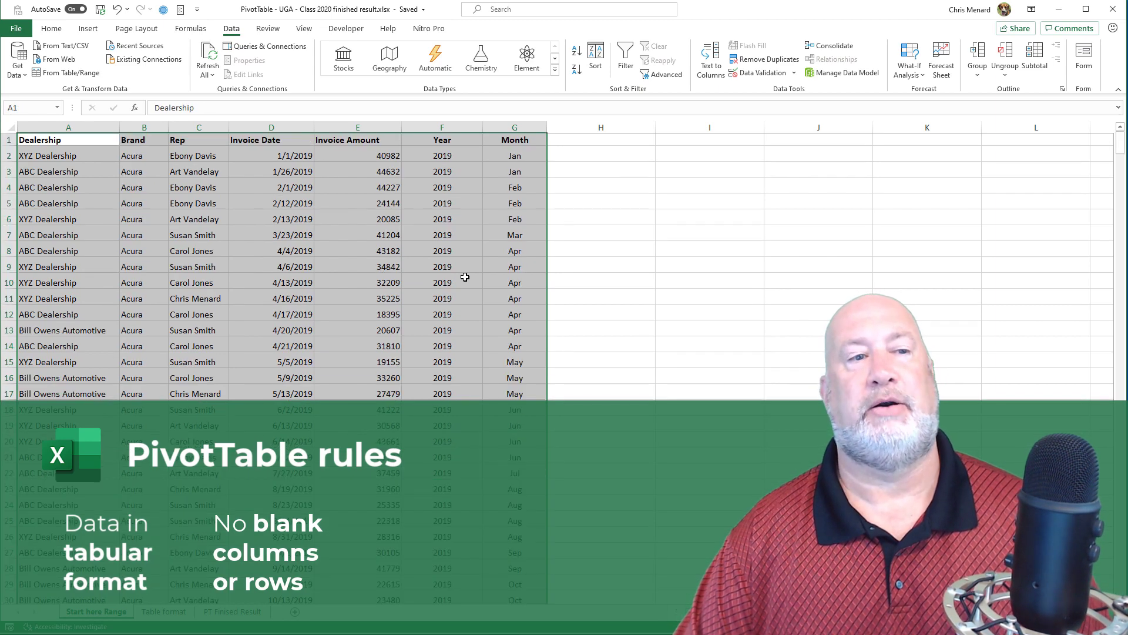
{"action": "left_click", "coordinate": [293, 173]}
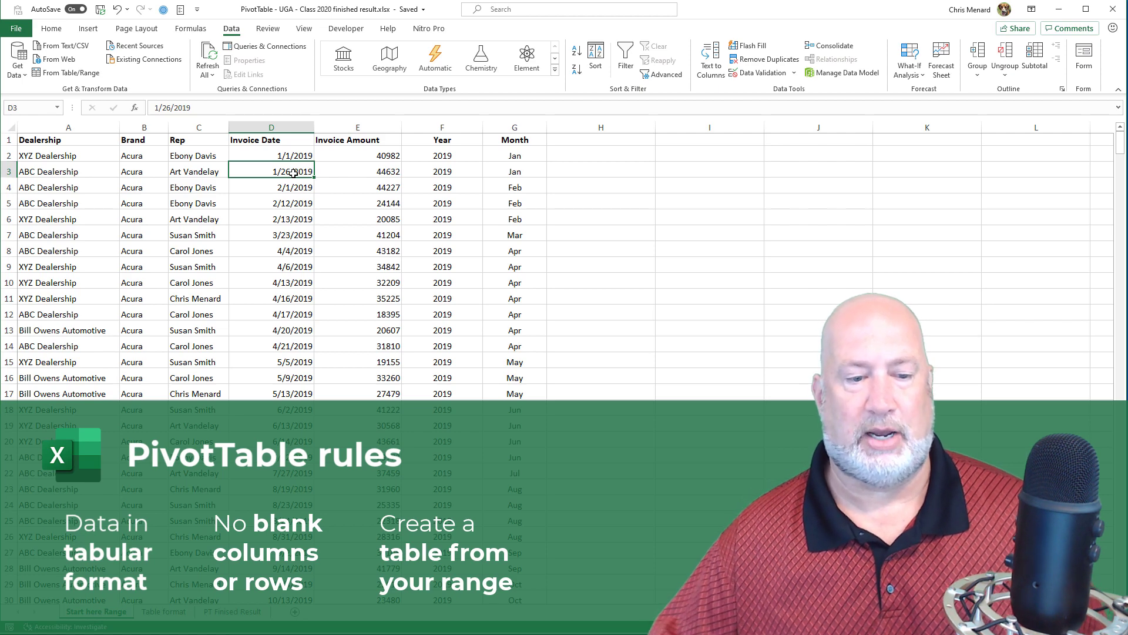
- Preview the Format as Table styles, then start a table for $A$1:$G$577 with headers via Ctrl+T
{"action": "left_click", "coordinate": [276, 183]}
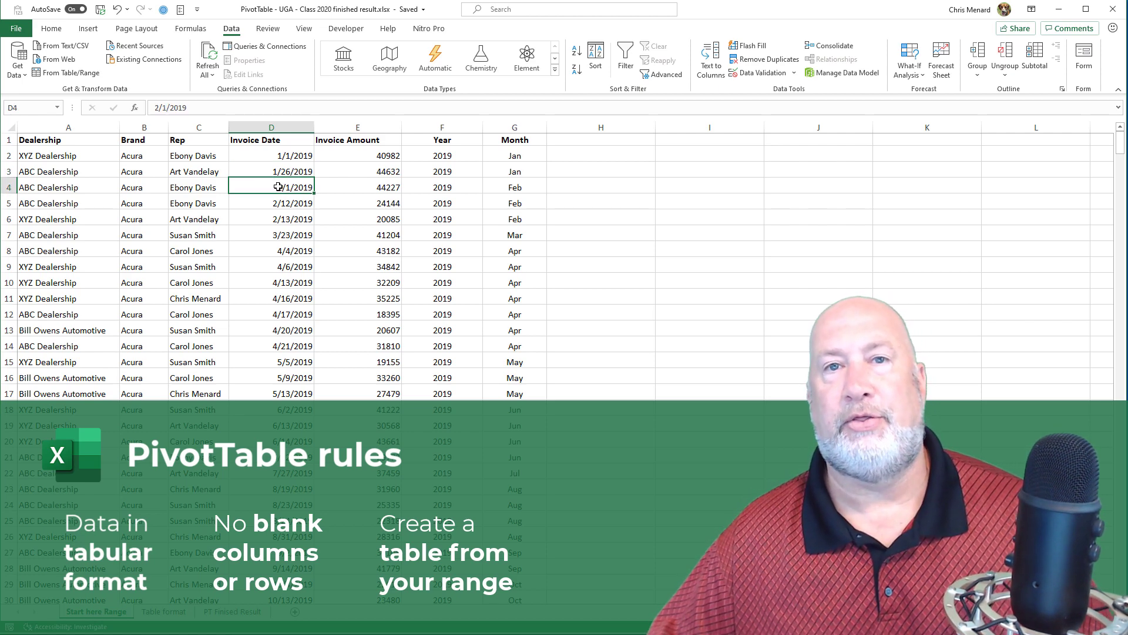
{"action": "left_click", "coordinate": [278, 171]}
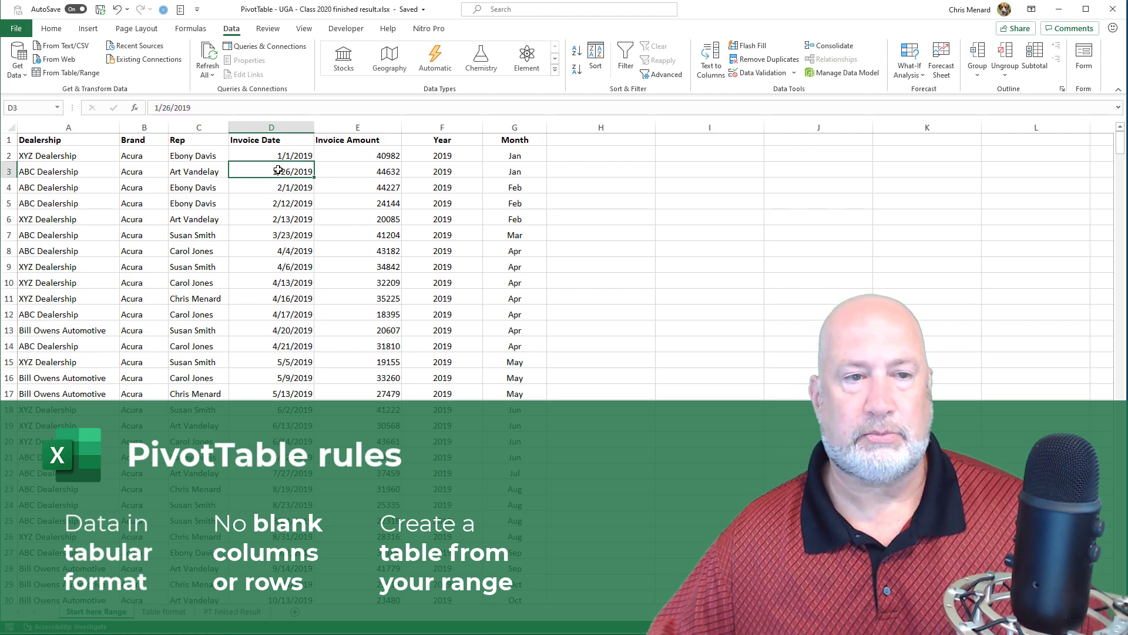
{"action": "left_click", "coordinate": [54, 30]}
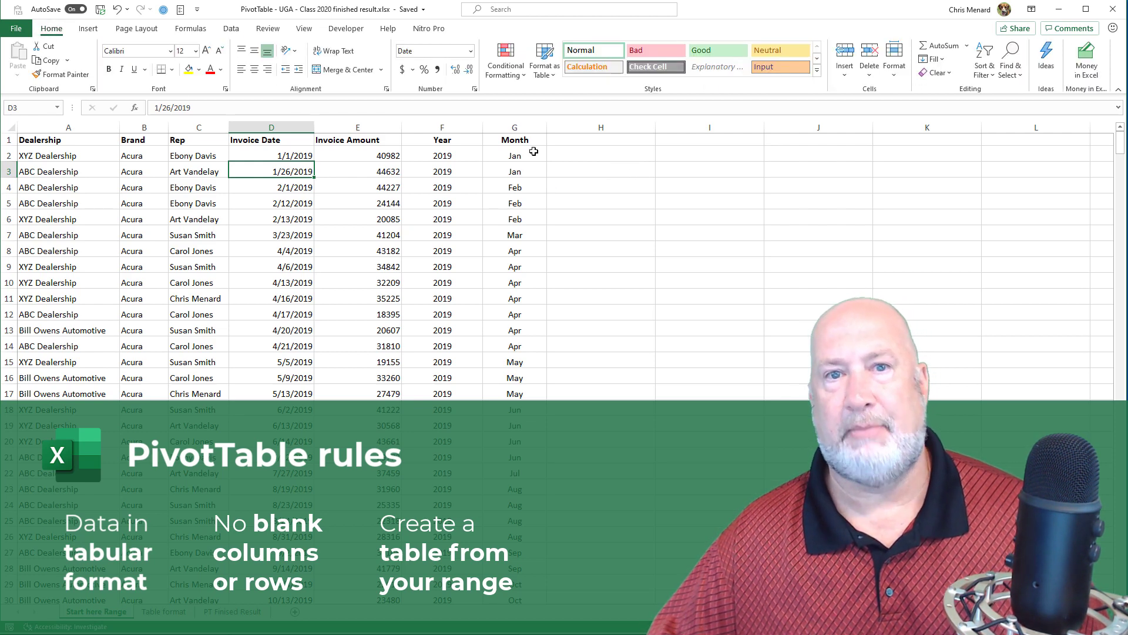
{"action": "left_click", "coordinate": [544, 80]}
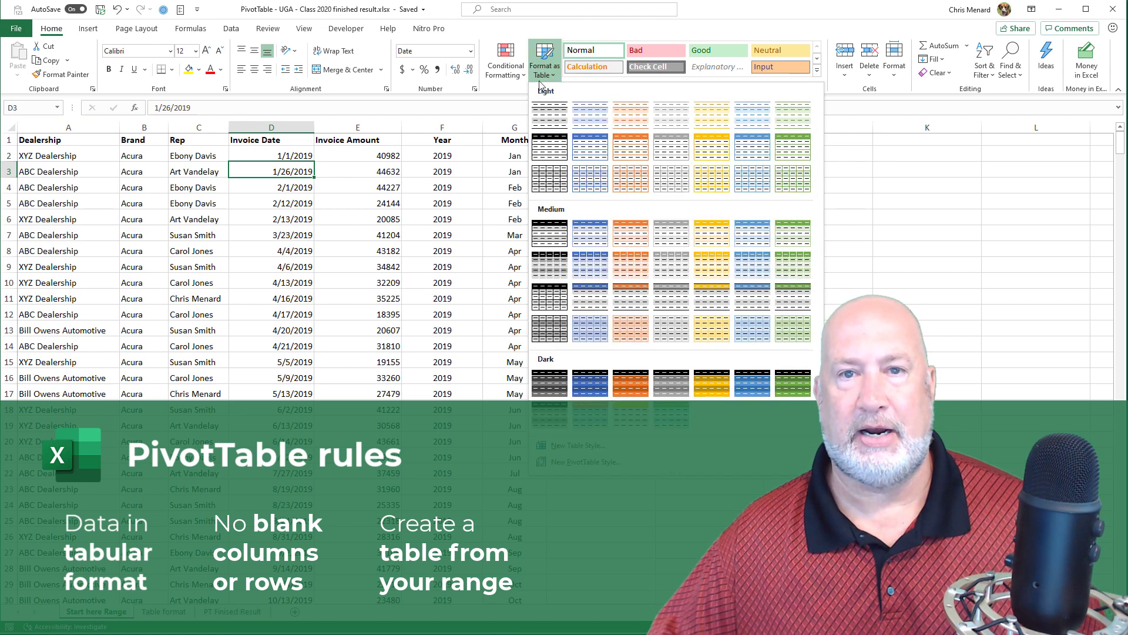
{"action": "left_click", "coordinate": [411, 150]}
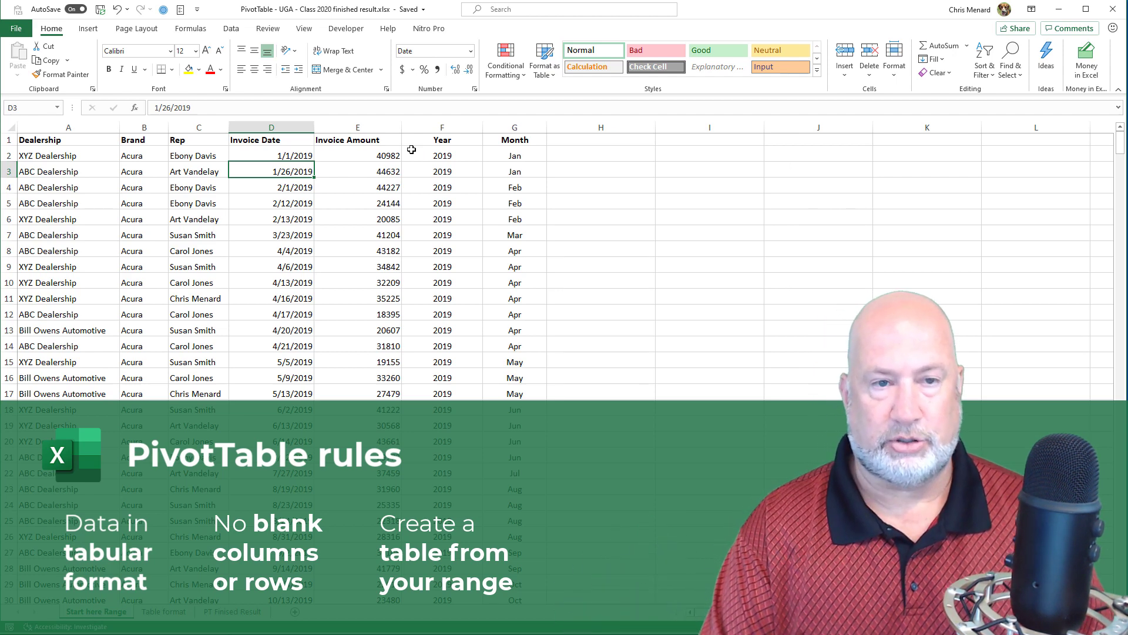
{"action": "key", "text": "ctrl+t"}
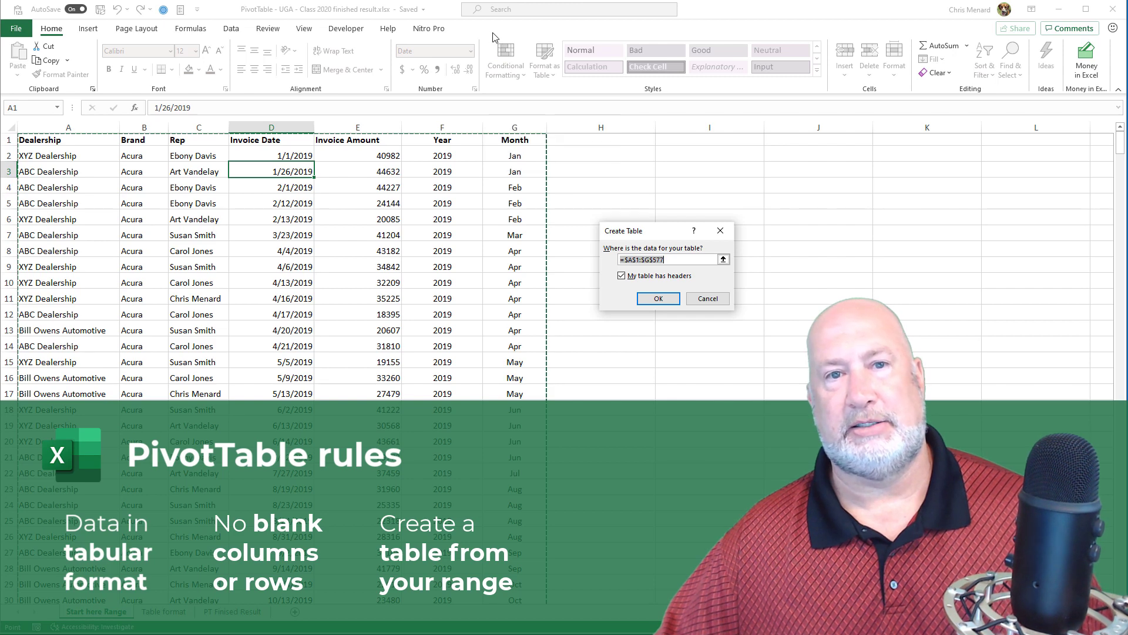
- Create the table from A1:G577 with its first row as headers
{"action": "left_click", "coordinate": [672, 302]}
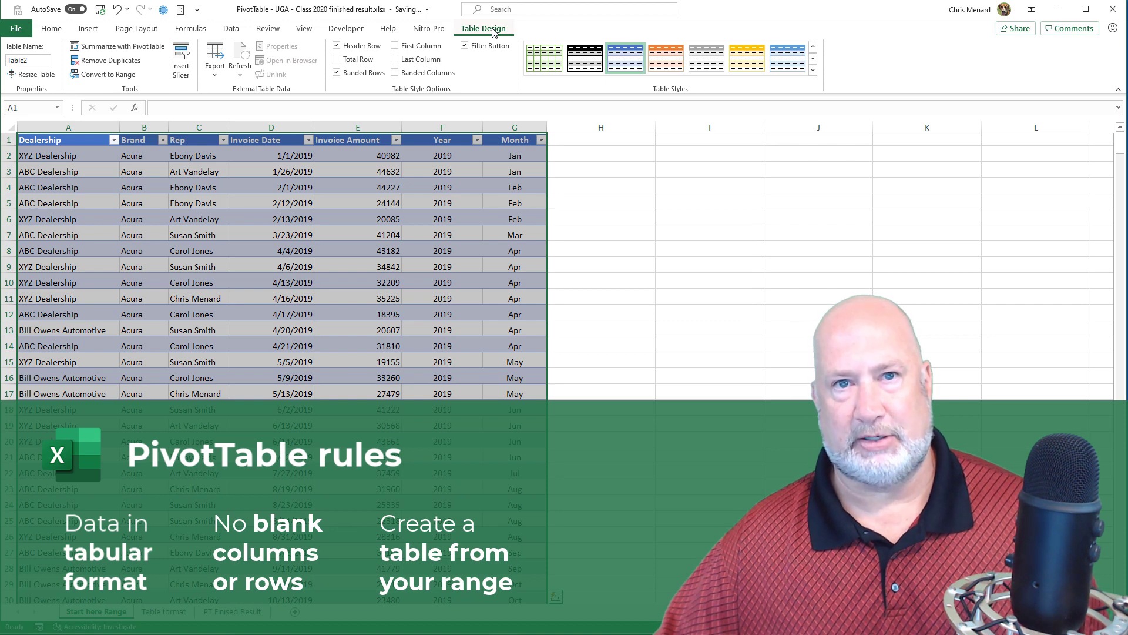
{"action": "left_click", "coordinate": [681, 169]}
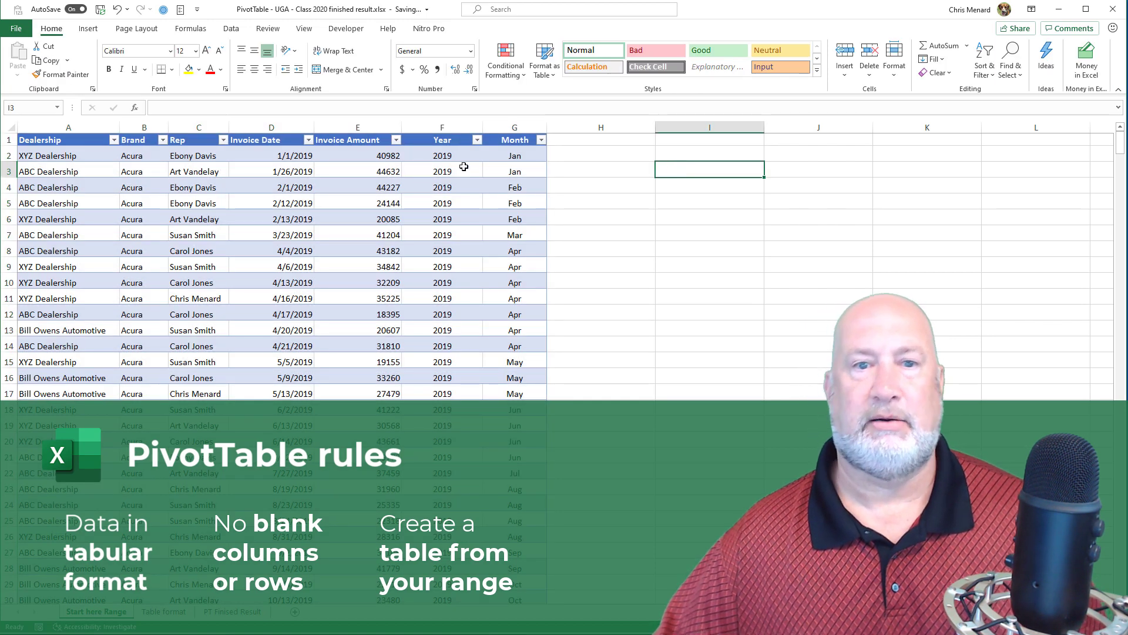
{"action": "left_click", "coordinate": [436, 187]}
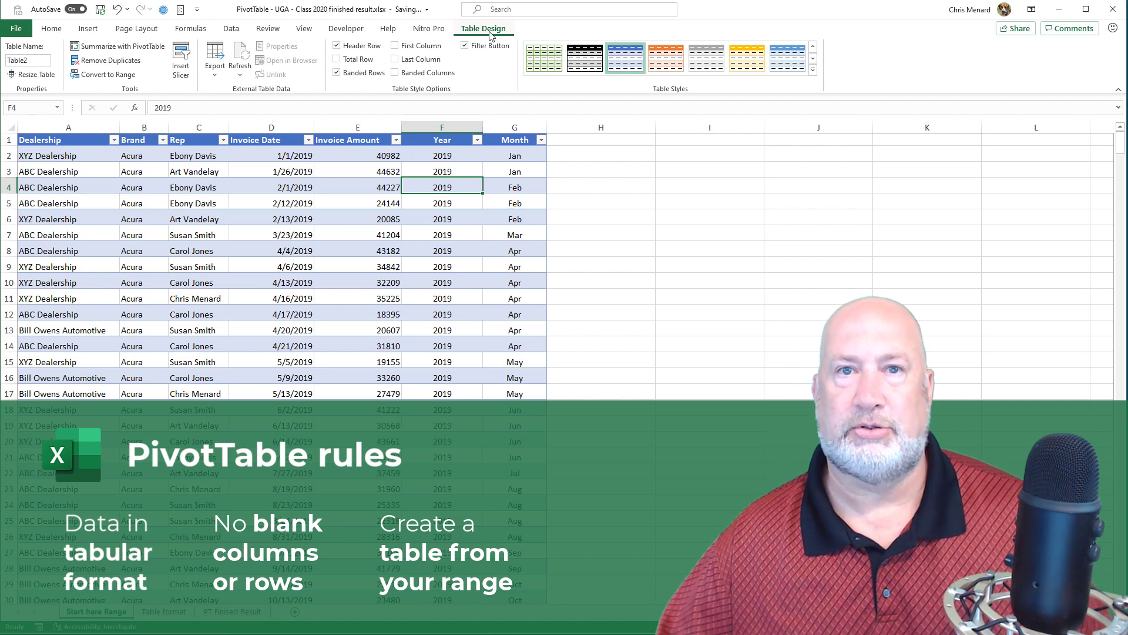
- Add a total row and set the Invoice Amount total to Sum (18094978)
{"action": "left_click", "coordinate": [337, 60]}
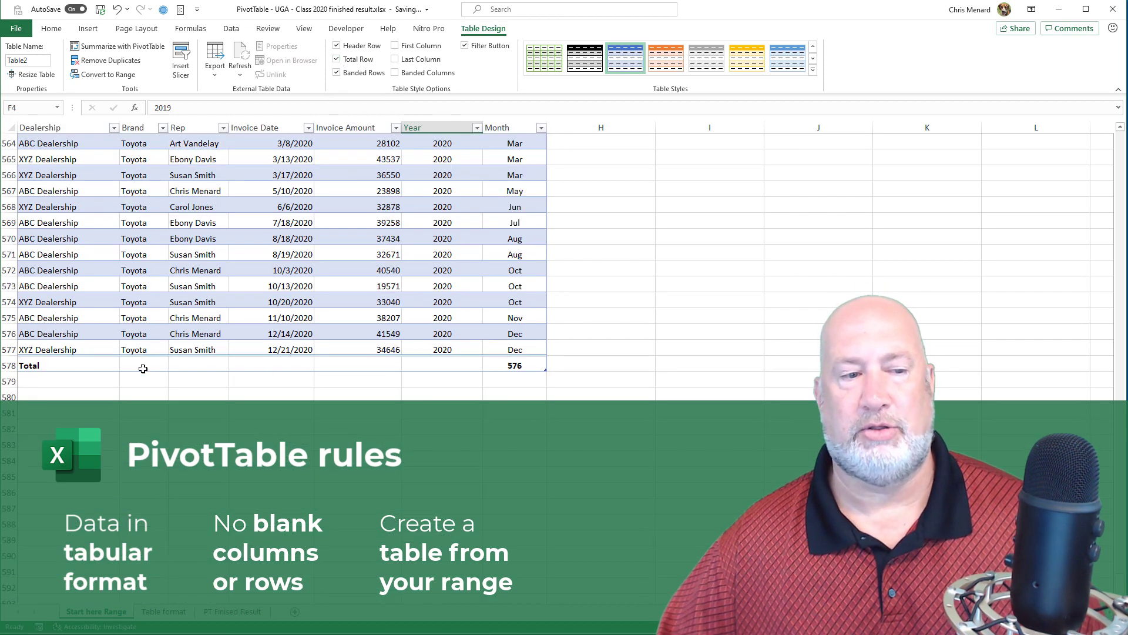
{"action": "left_click", "coordinate": [508, 365]}
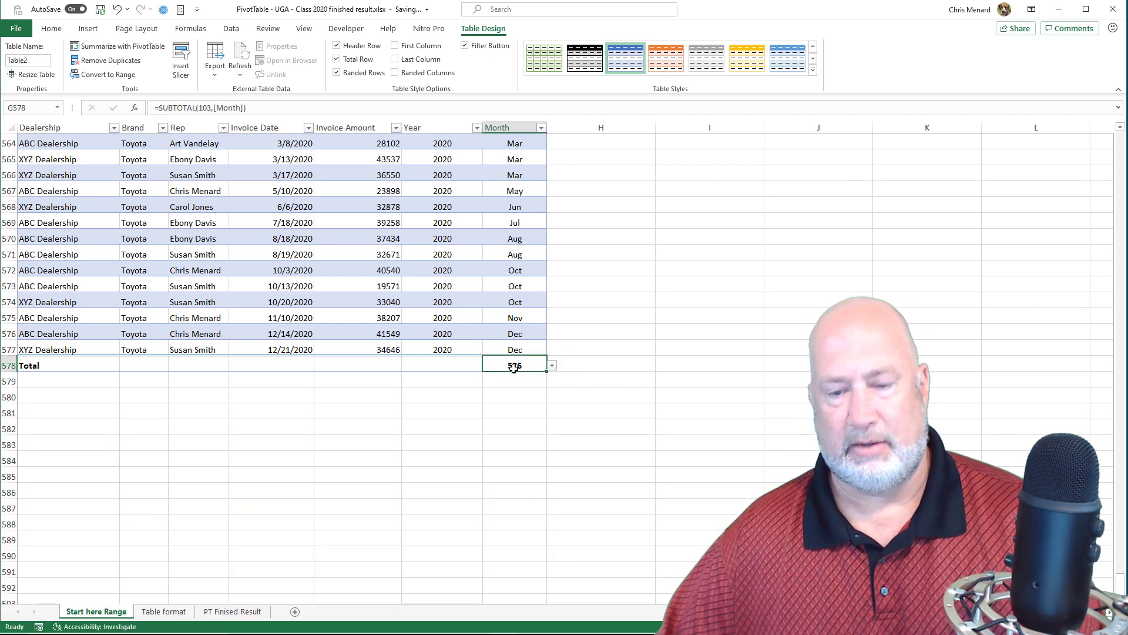
{"action": "left_click", "coordinate": [369, 364]}
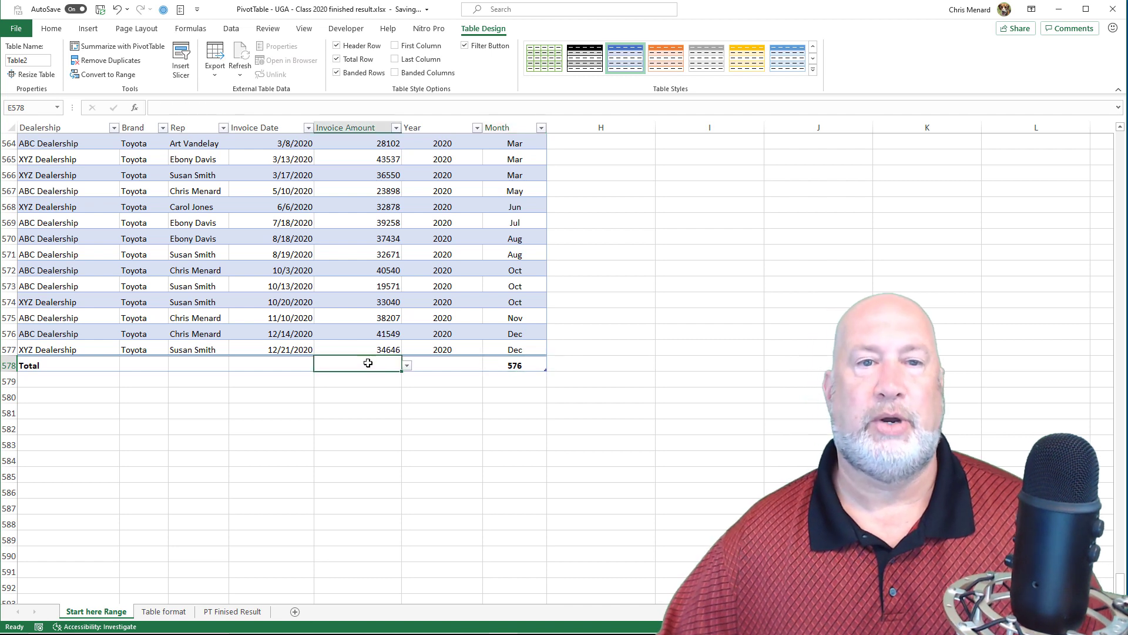
{"action": "left_click", "coordinate": [407, 366]}
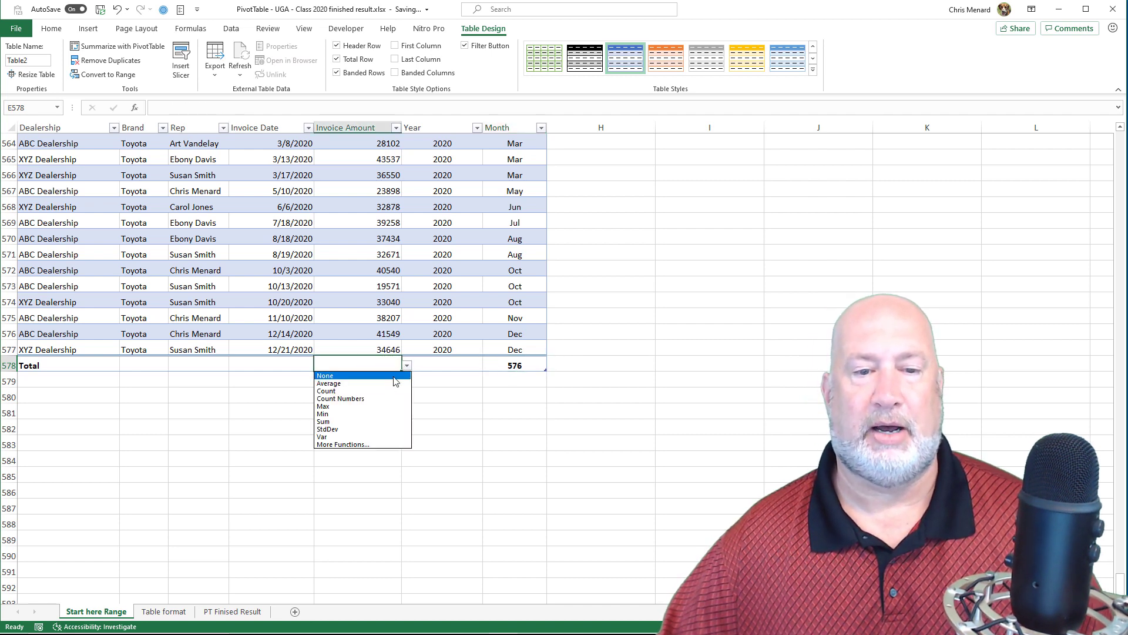
{"action": "left_click", "coordinate": [369, 421]}
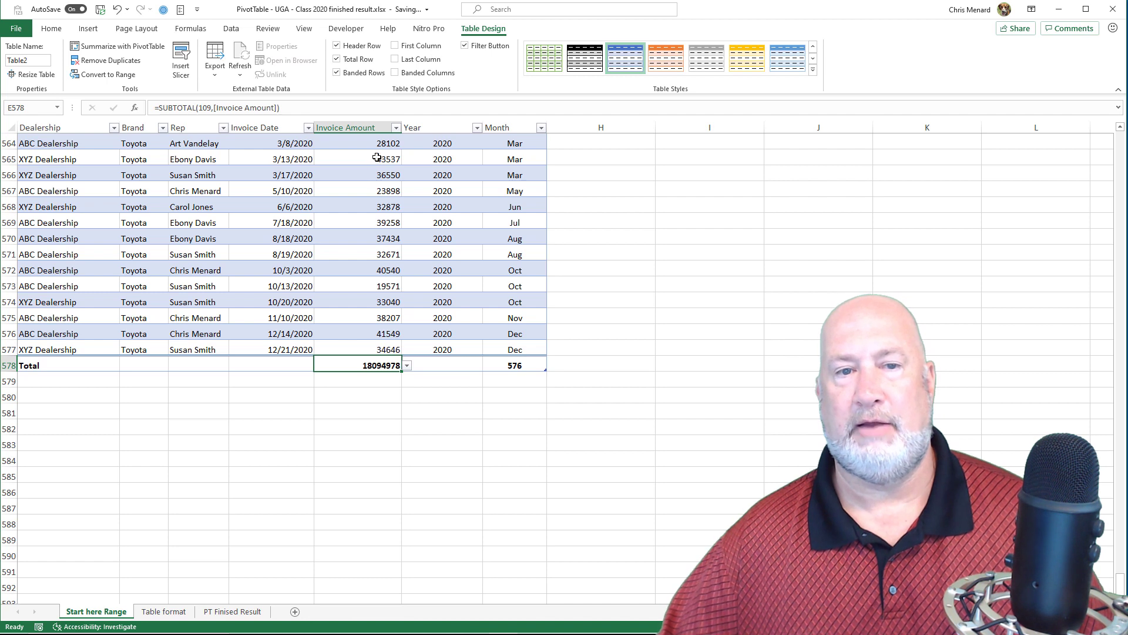
{"action": "left_click", "coordinate": [407, 365]}
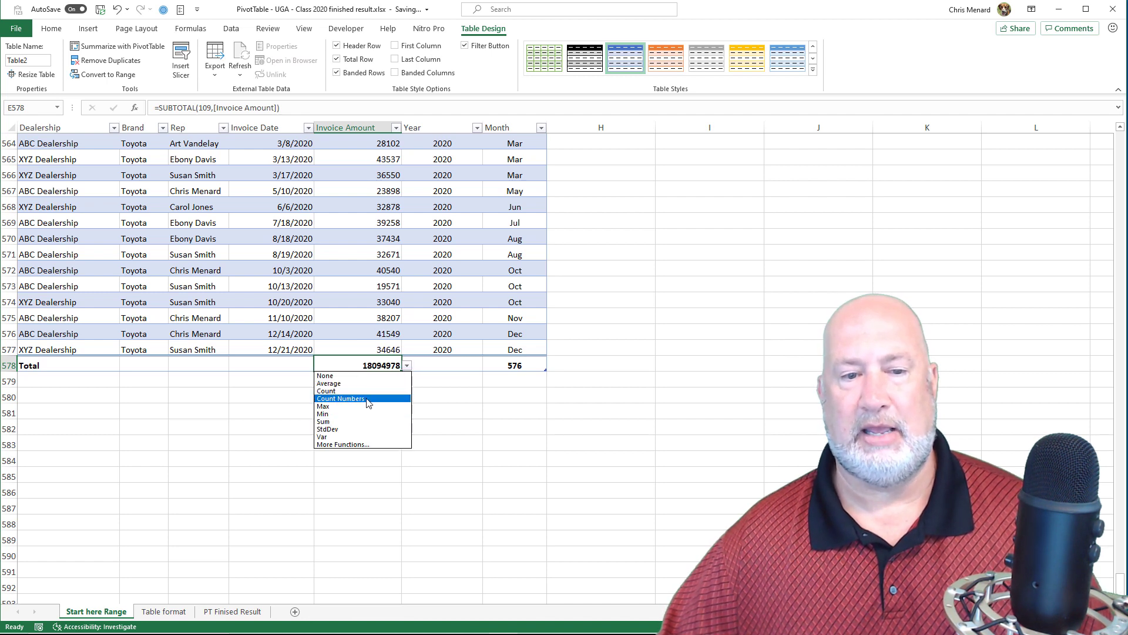
{"action": "left_click", "coordinate": [365, 363]}
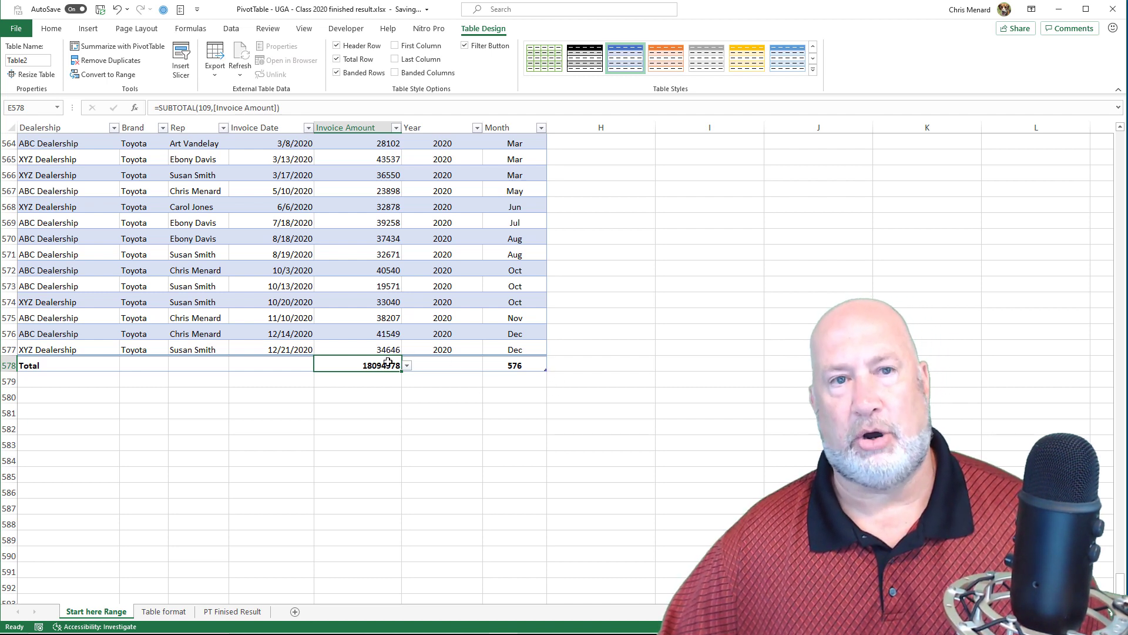
{"action": "left_click", "coordinate": [337, 59]}
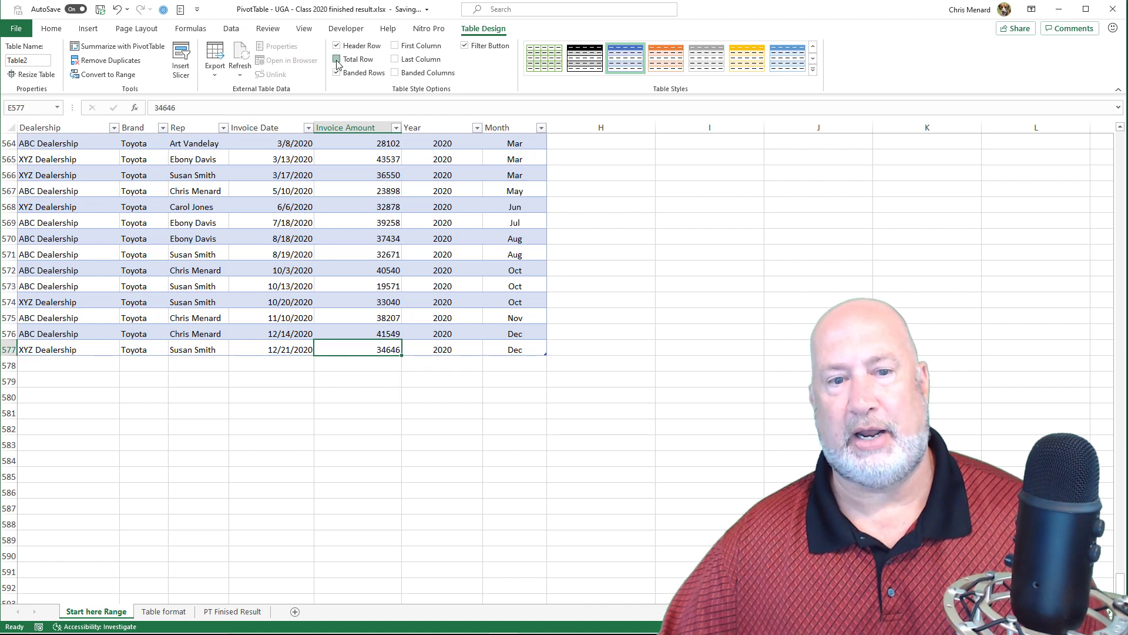
{"action": "left_click", "coordinate": [336, 60]}
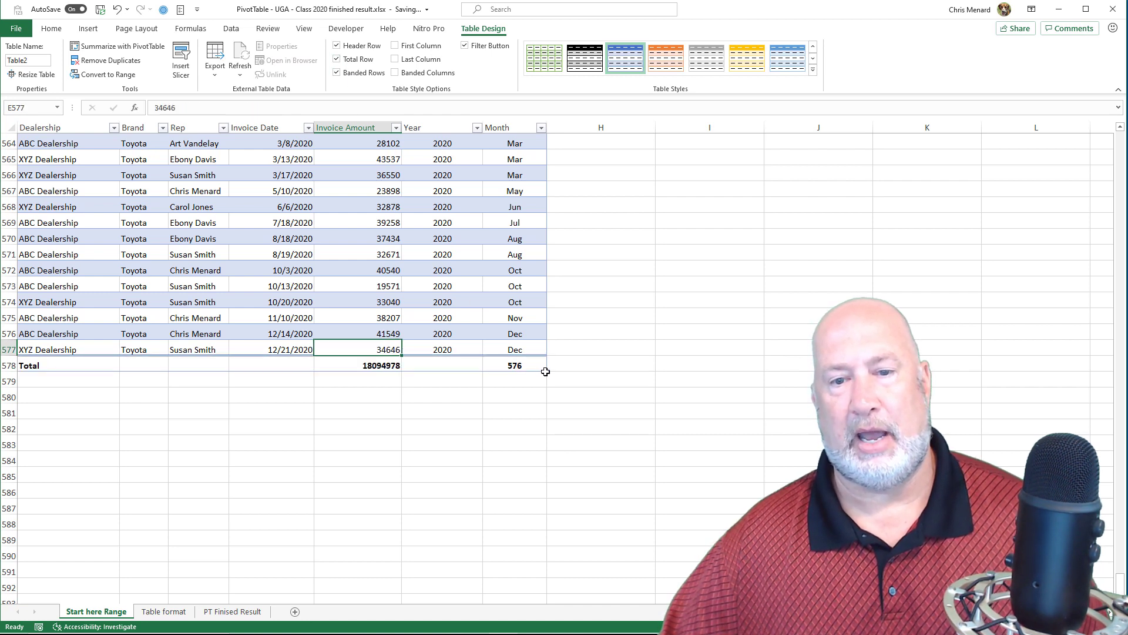
{"action": "left_click_drag", "start_coordinate": [545, 369], "coordinate": [546, 405]}
{"action": "left_click", "coordinate": [379, 365]}
{"action": "type", "text": "1"}
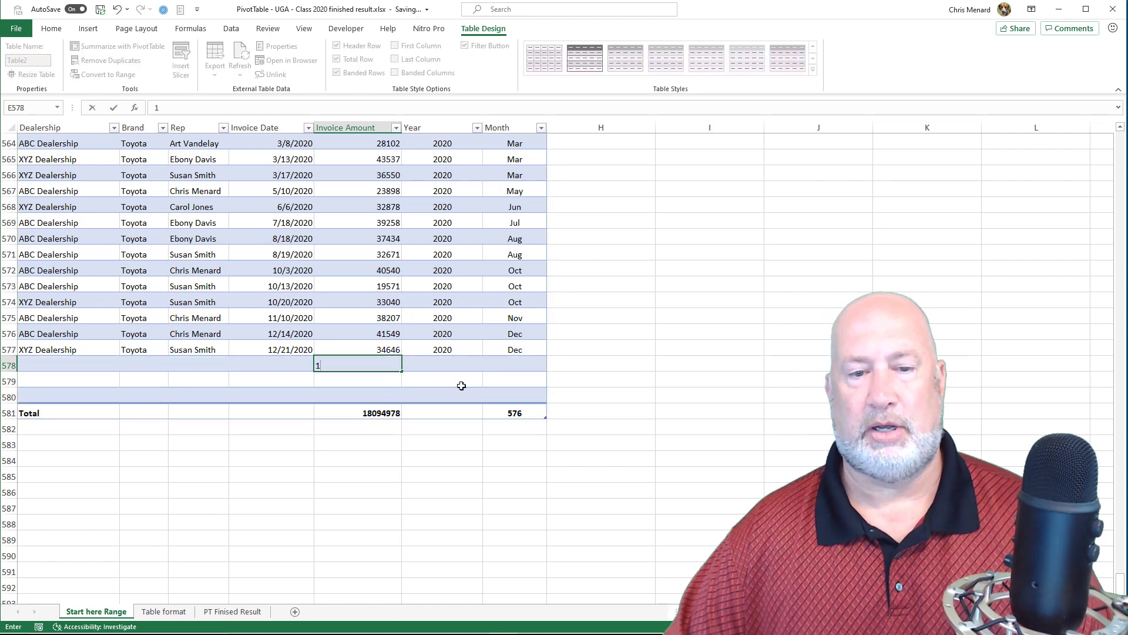
{"action": "key", "text": "Return"}
{"action": "type", "text": "2"}
{"action": "key", "text": "Return"}
{"action": "type", "text": "3"}
{"action": "key", "text": "Return"}
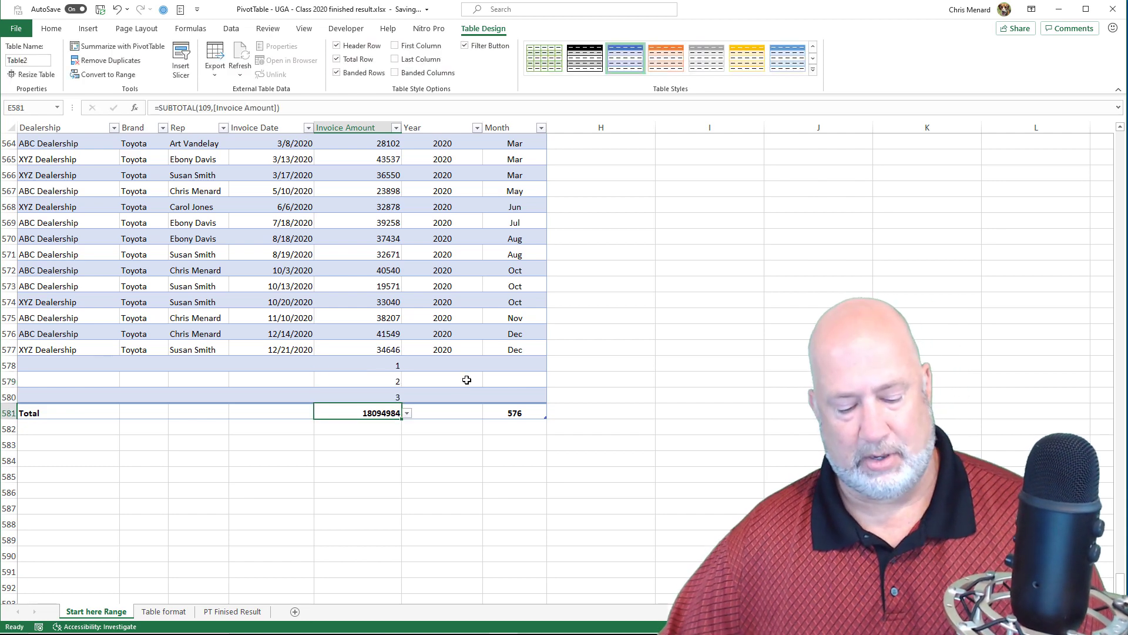
{"action": "key", "text": "ctrl+z"}
{"action": "key", "text": "ctrl+z"}
{"action": "key", "text": "ctrl+z"}
{"action": "key", "text": "ctrl+z"}
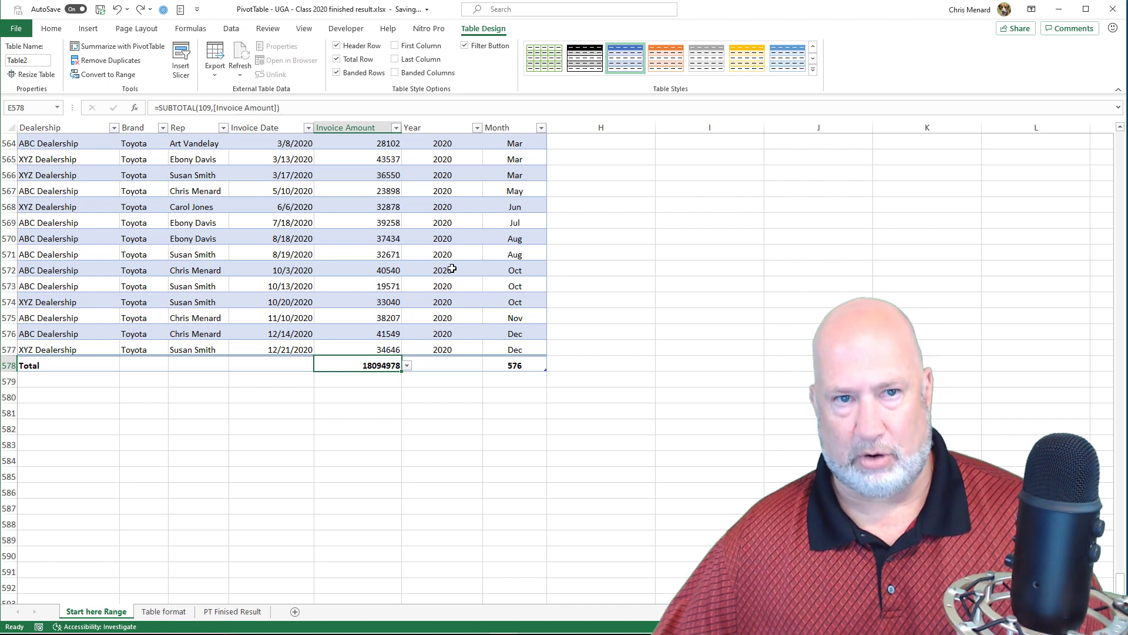
- Turn off the table's total row and rename the table AutoData
{"action": "left_click", "coordinate": [337, 58]}
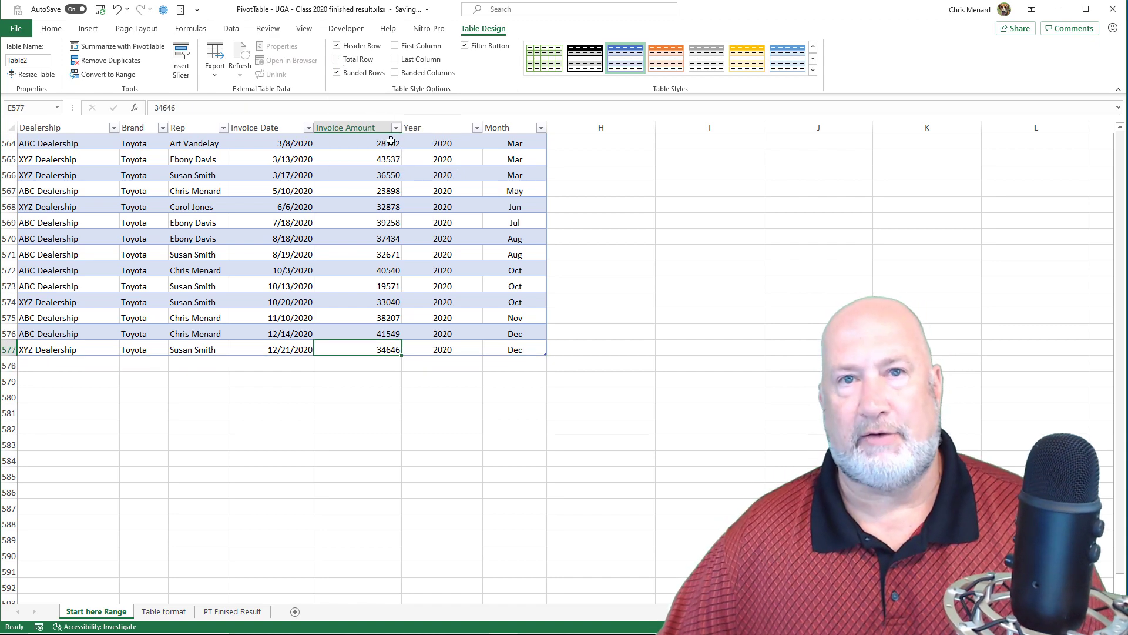
{"action": "left_click", "coordinate": [30, 60]}
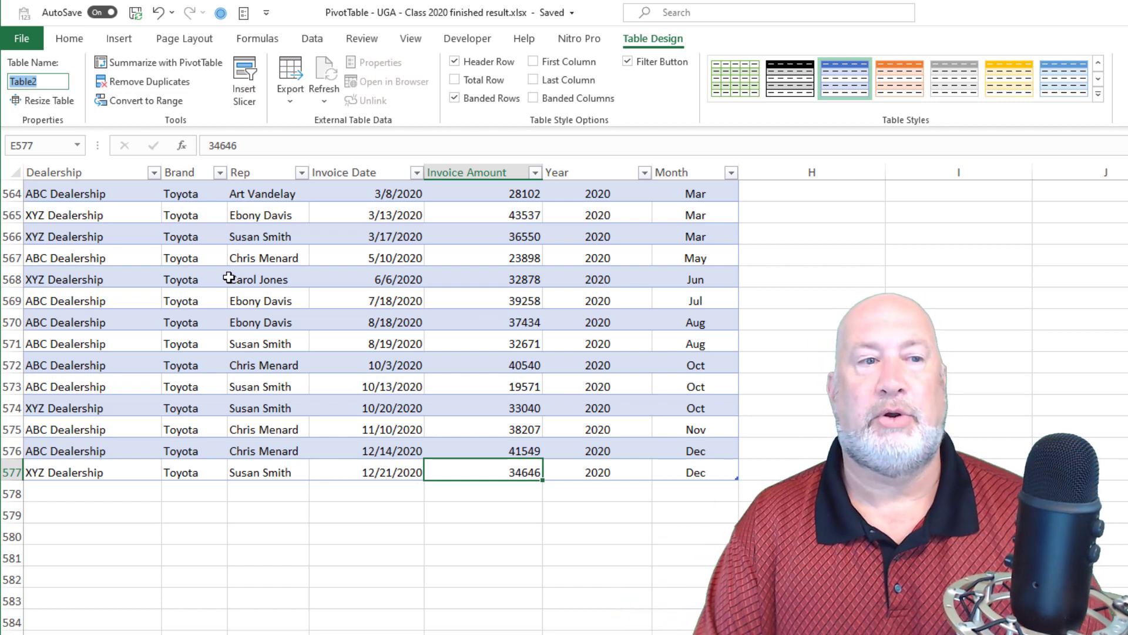
{"action": "type", "text": "CarData"}
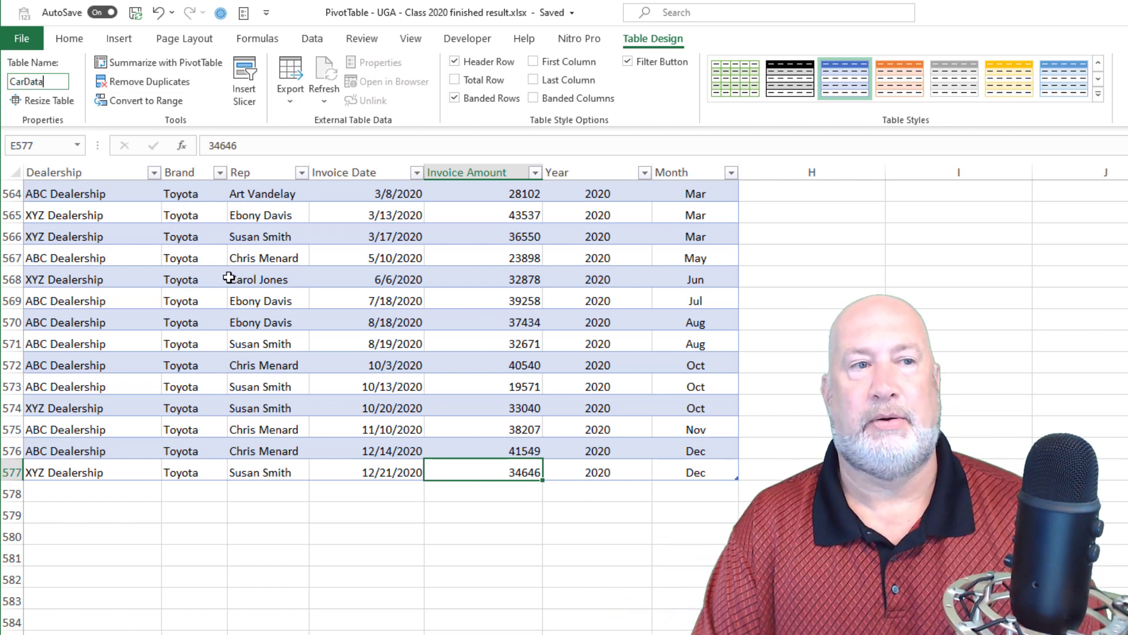
{"action": "key", "text": "BackSpace"}
{"action": "key", "text": "BackSpace"}
{"action": "key", "text": "BackSpace"}
{"action": "key", "text": "BackSpace"}
{"action": "key", "text": "BackSpace"}
{"action": "key", "text": "BackSpace"}
{"action": "type", "text": "AutoData"}
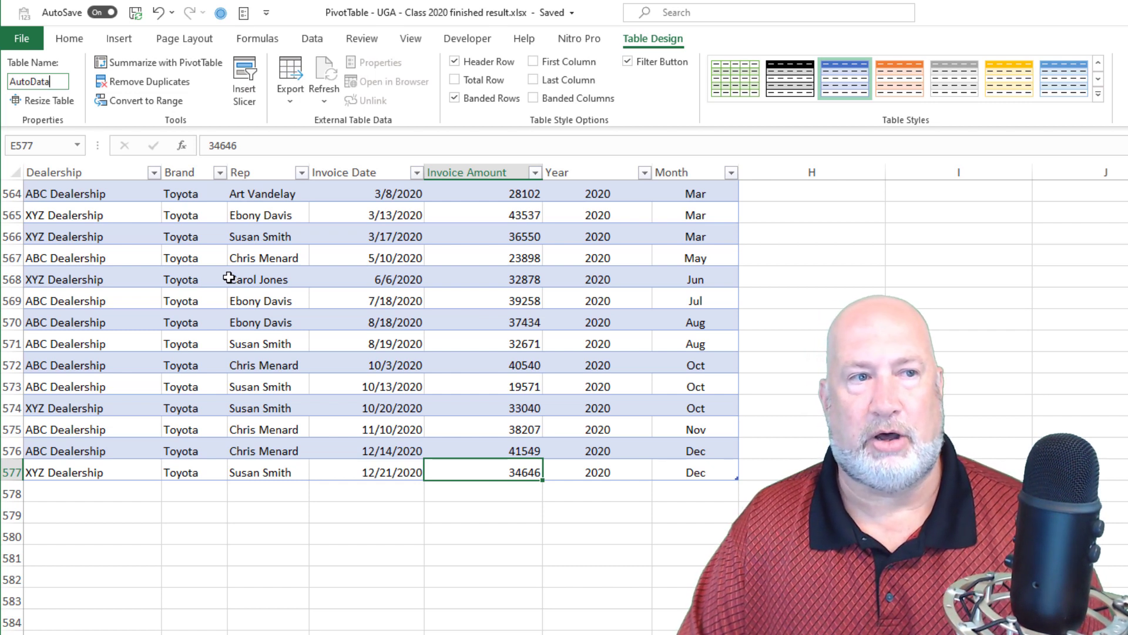
{"action": "key", "text": "Return"}
{"action": "key", "text": "Return"}
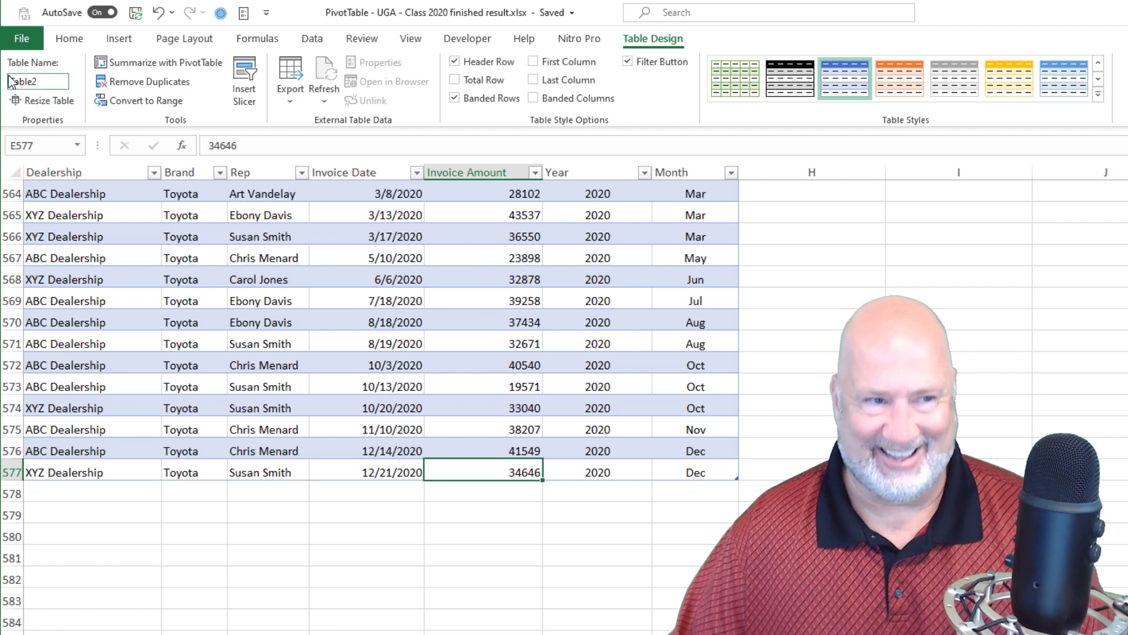
- Change the table name to CarData
{"action": "left_click", "coordinate": [51, 81]}
{"action": "left_click_drag", "start_coordinate": [51, 81], "coordinate": [4, 79]}
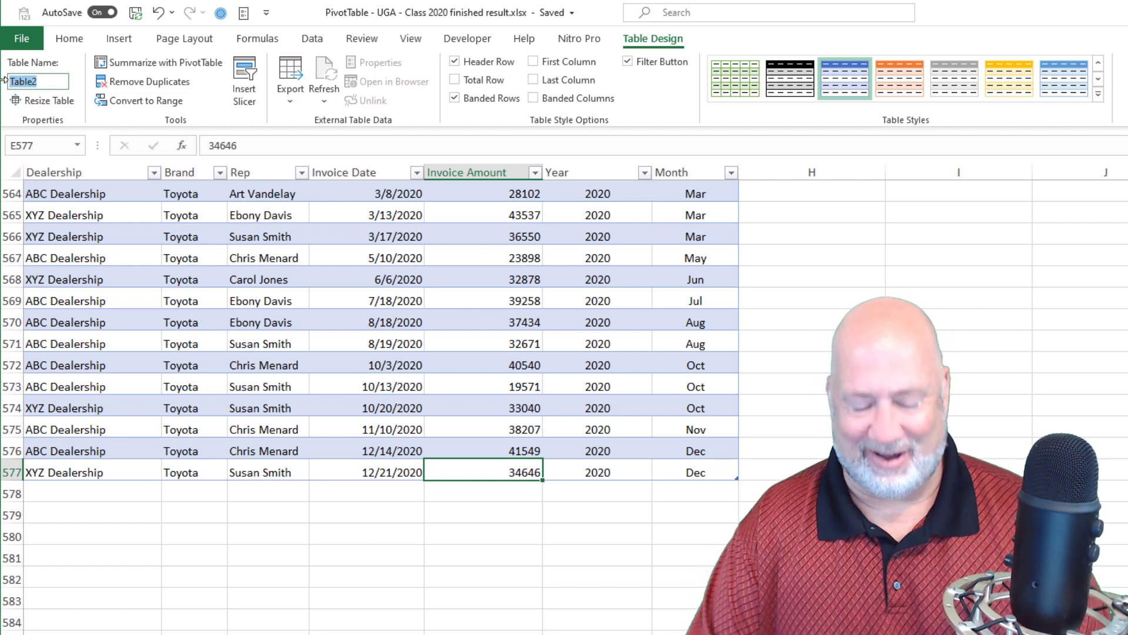
{"action": "type", "text": "Cardat"}
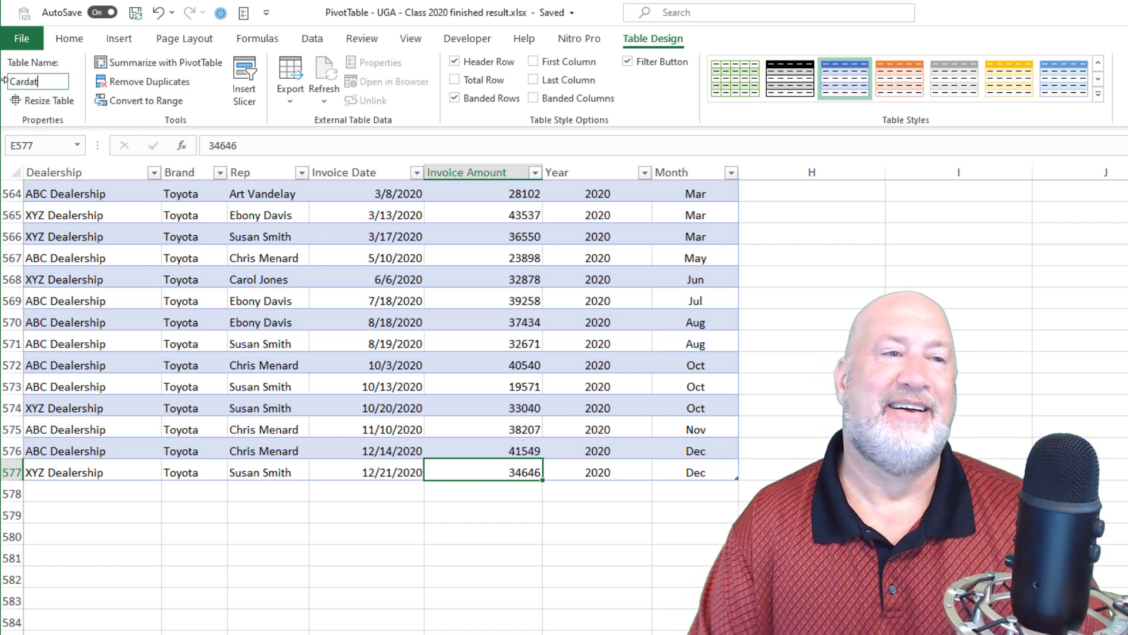
{"action": "key", "text": "BackSpace"}
{"action": "key", "text": "BackSpace"}
{"action": "key", "text": "BackSpace"}
{"action": "type", "text": "Data"}
{"action": "key", "text": "Return"}
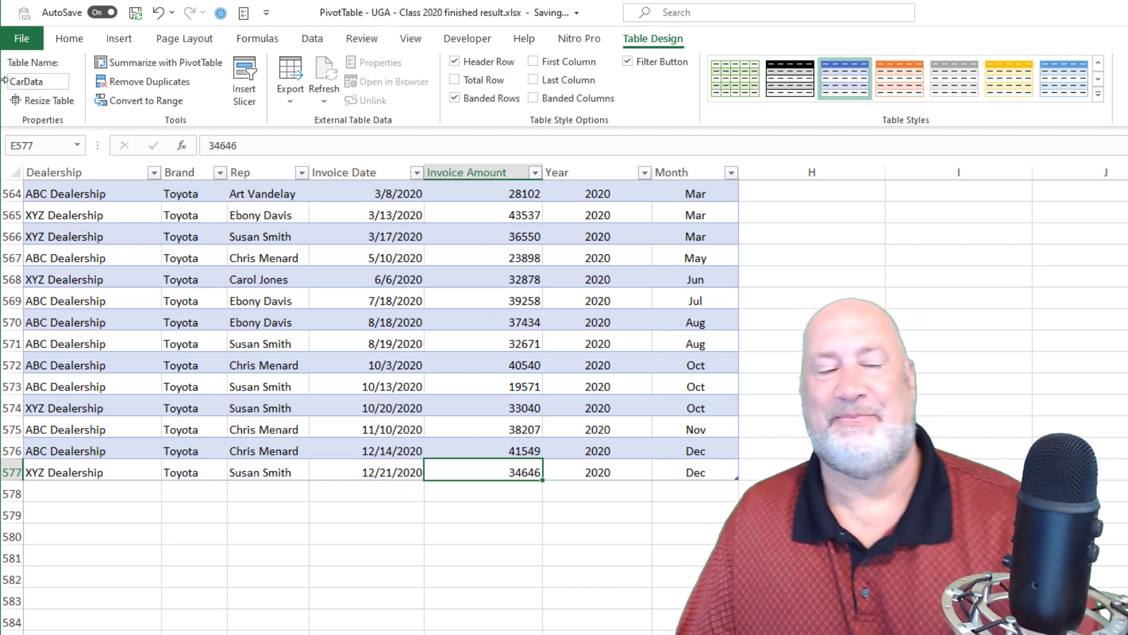
- Scroll through the CarData table and select a cell inside it
{"action": "left_click", "coordinate": [545, 271]}
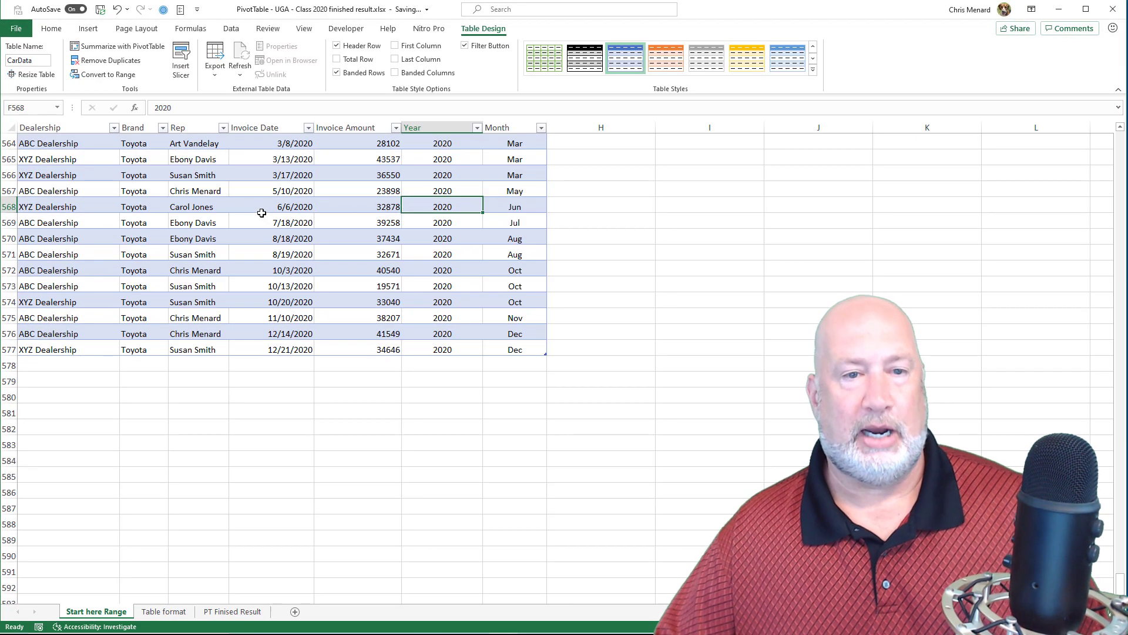
{"action": "left_click", "coordinate": [276, 202]}
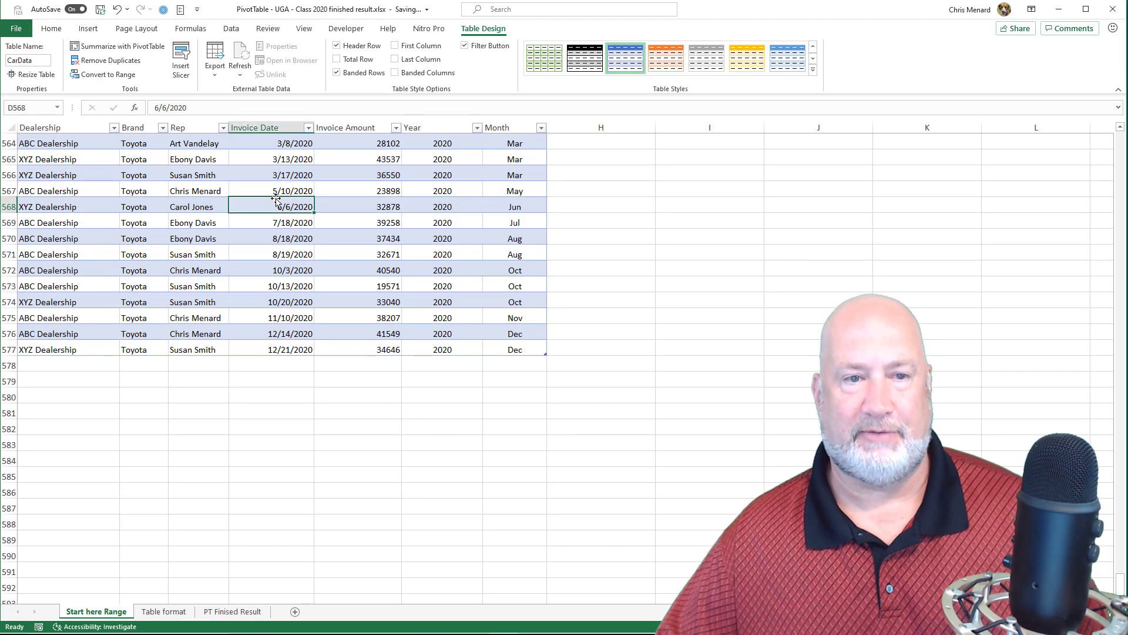
{"action": "scroll", "coordinate": [276, 200], "scroll_direction": "up", "scroll_amount": 20}
{"action": "scroll", "coordinate": [276, 199], "scroll_direction": "up", "scroll_amount": 20}
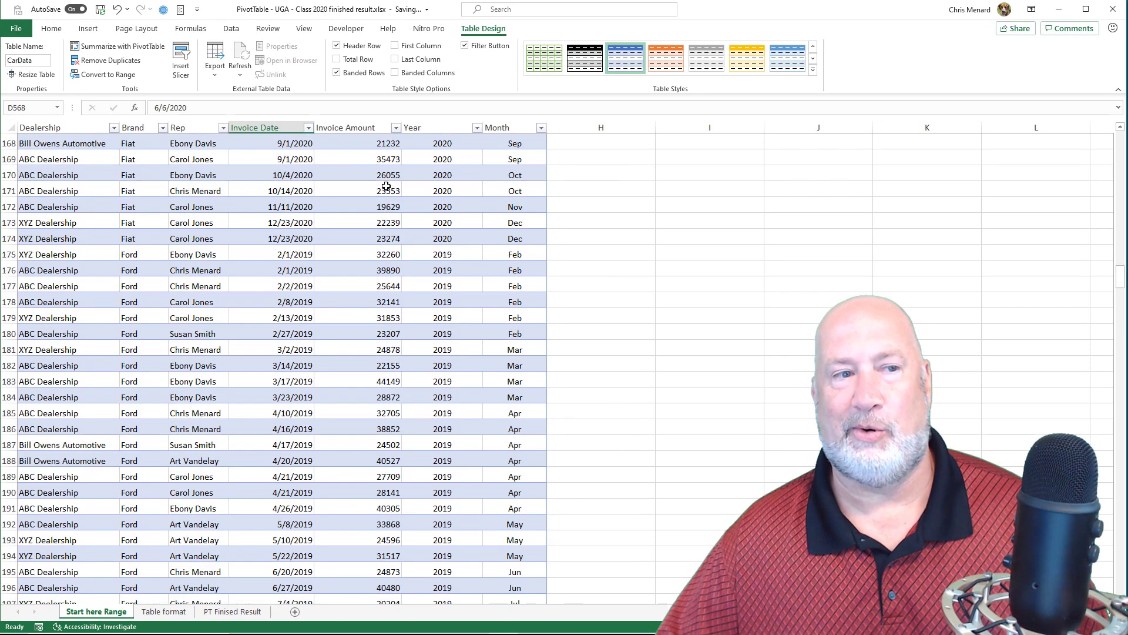
{"action": "scroll", "coordinate": [386, 186], "scroll_direction": "down", "scroll_amount": 9}
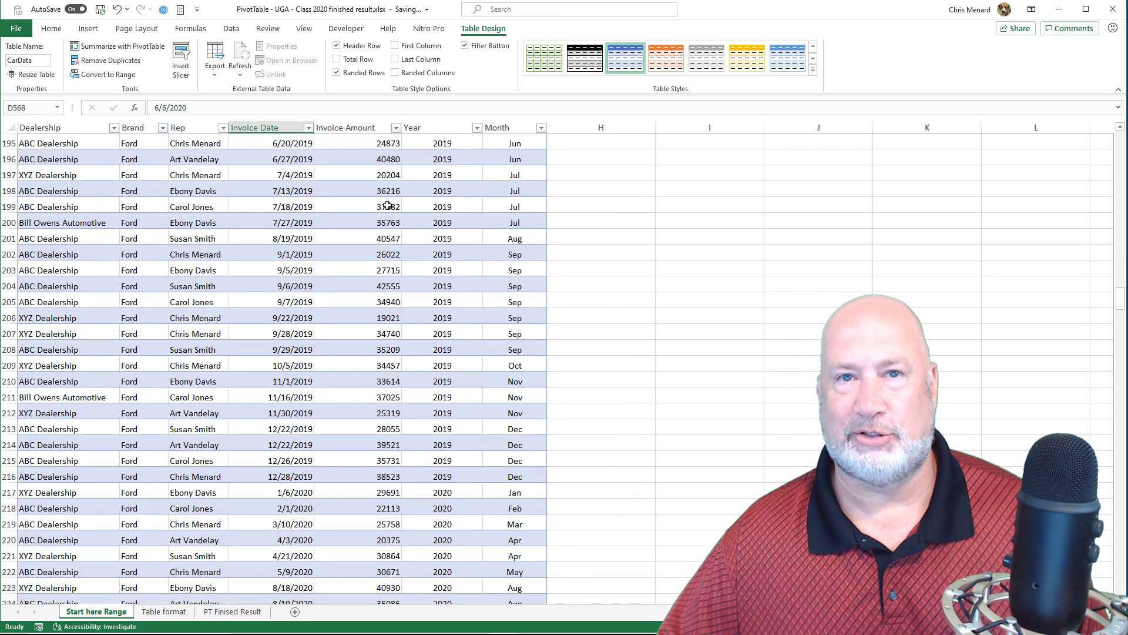
{"action": "scroll", "coordinate": [387, 205], "scroll_direction": "down", "scroll_amount": 3}
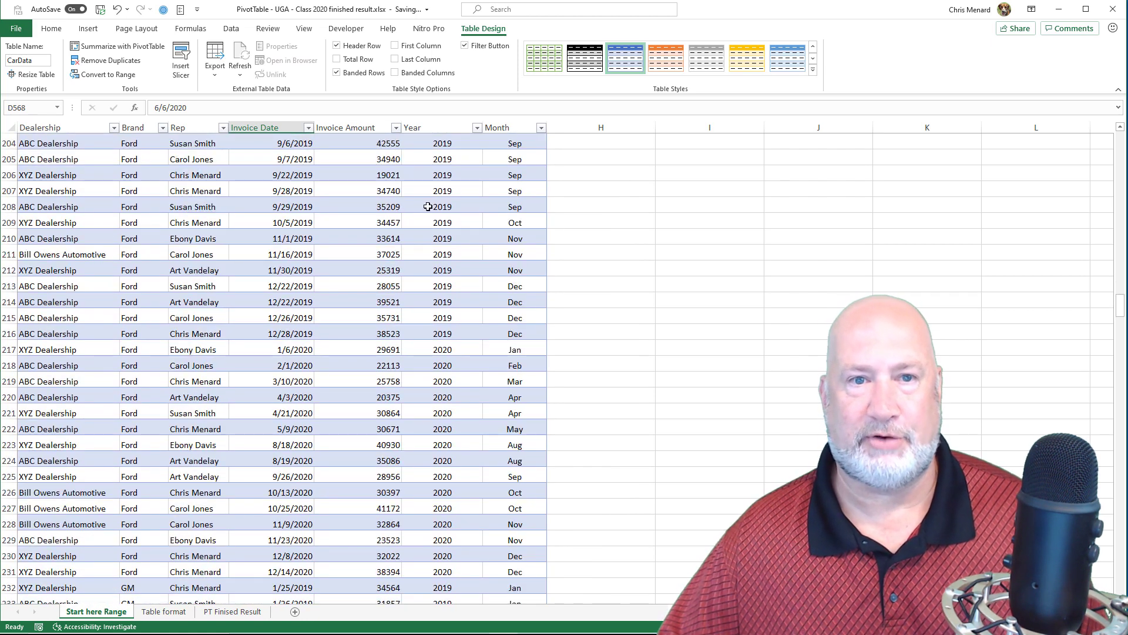
{"action": "scroll", "coordinate": [428, 206], "scroll_direction": "up", "scroll_amount": 20}
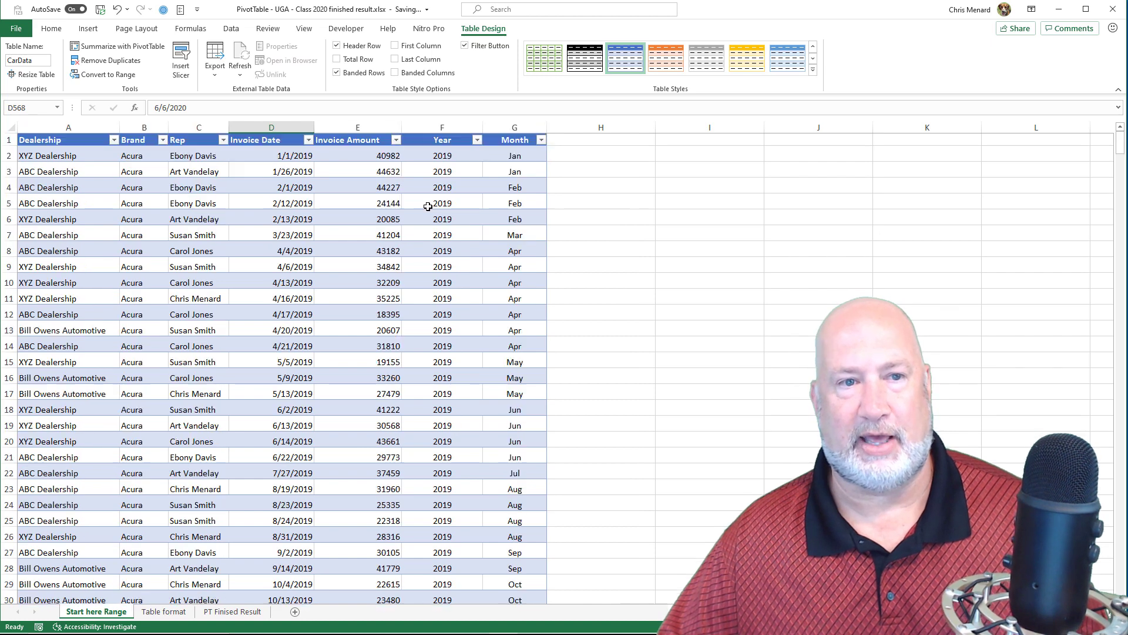
{"action": "left_click", "coordinate": [320, 169]}
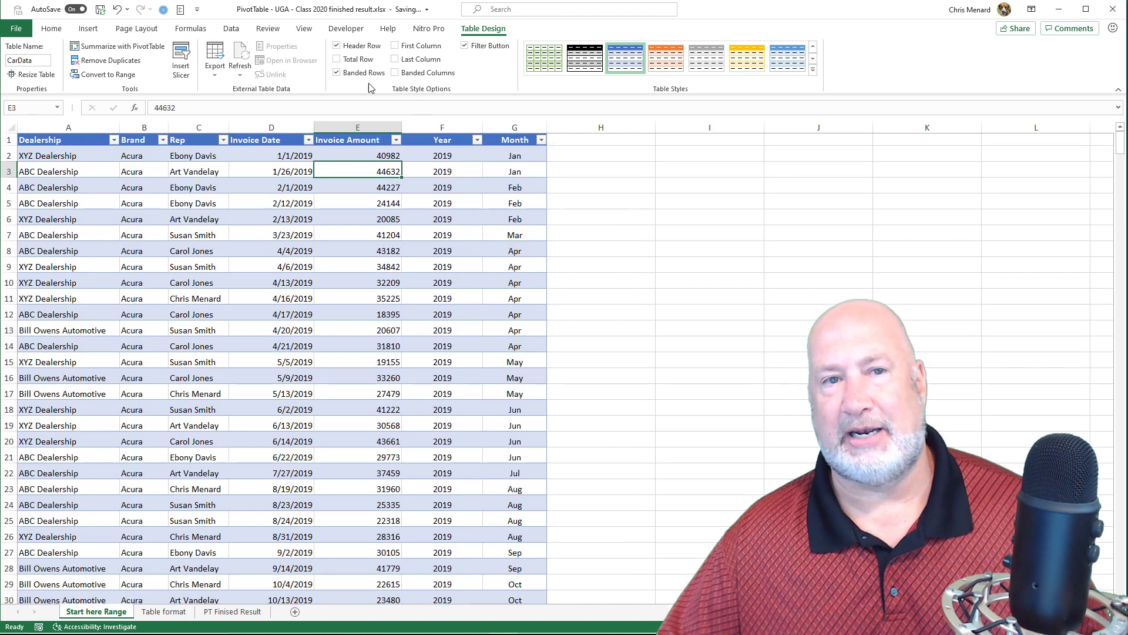
- Try Banded Columns instead of Banded Rows, then restore Banded Rows only
{"action": "left_click", "coordinate": [347, 73]}
{"action": "left_click", "coordinate": [395, 73]}
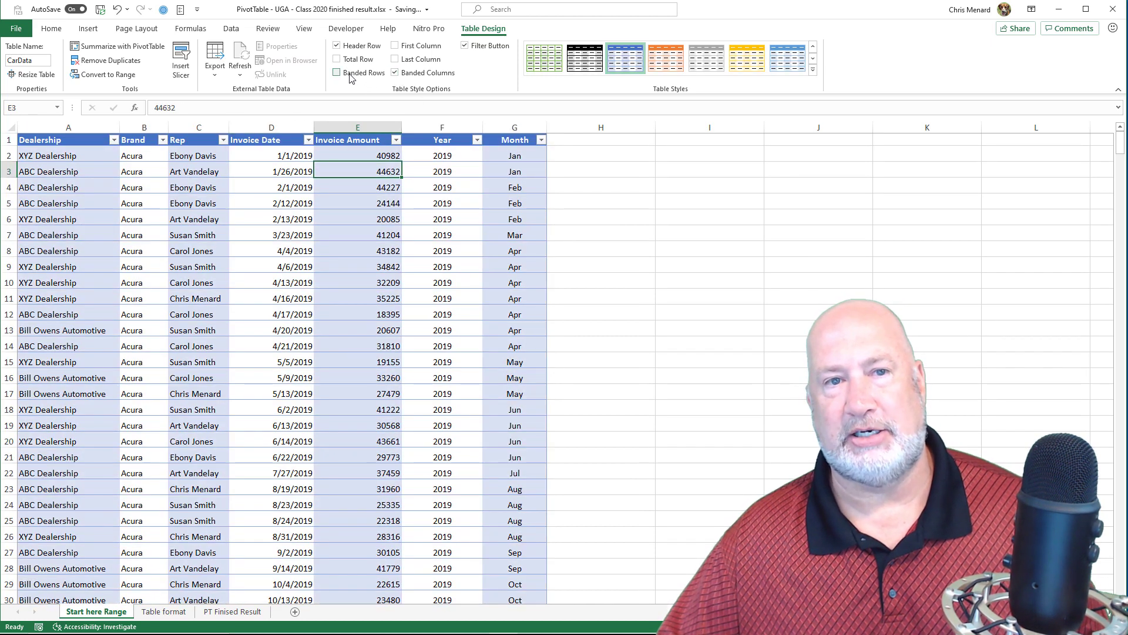
{"action": "left_click", "coordinate": [394, 73]}
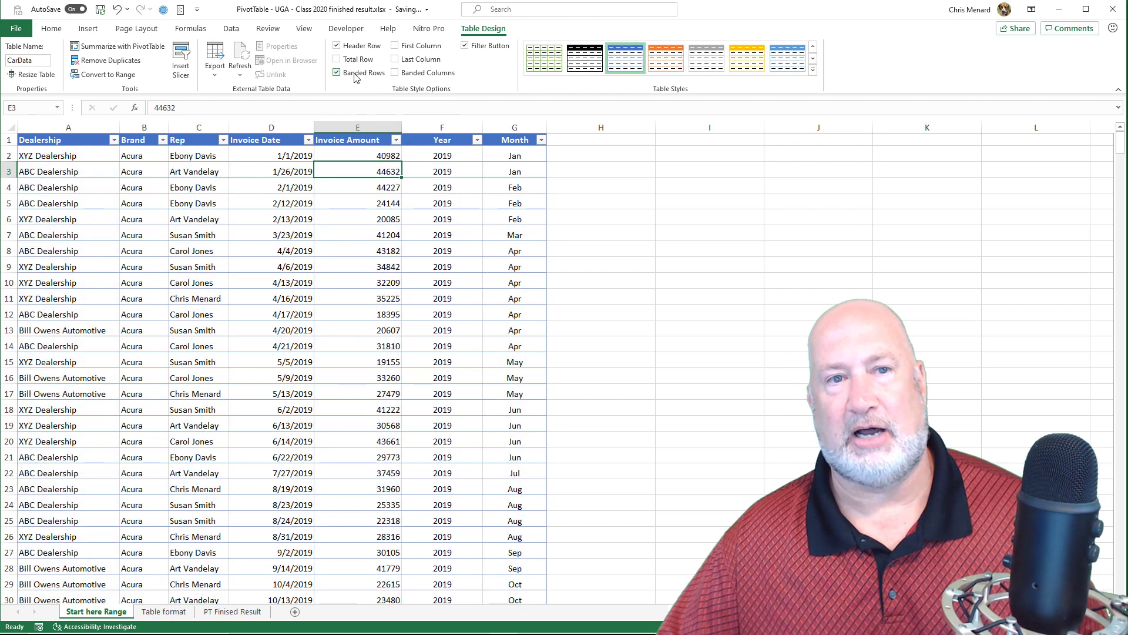
{"action": "left_click", "coordinate": [340, 72]}
{"action": "left_click", "coordinate": [330, 154]}
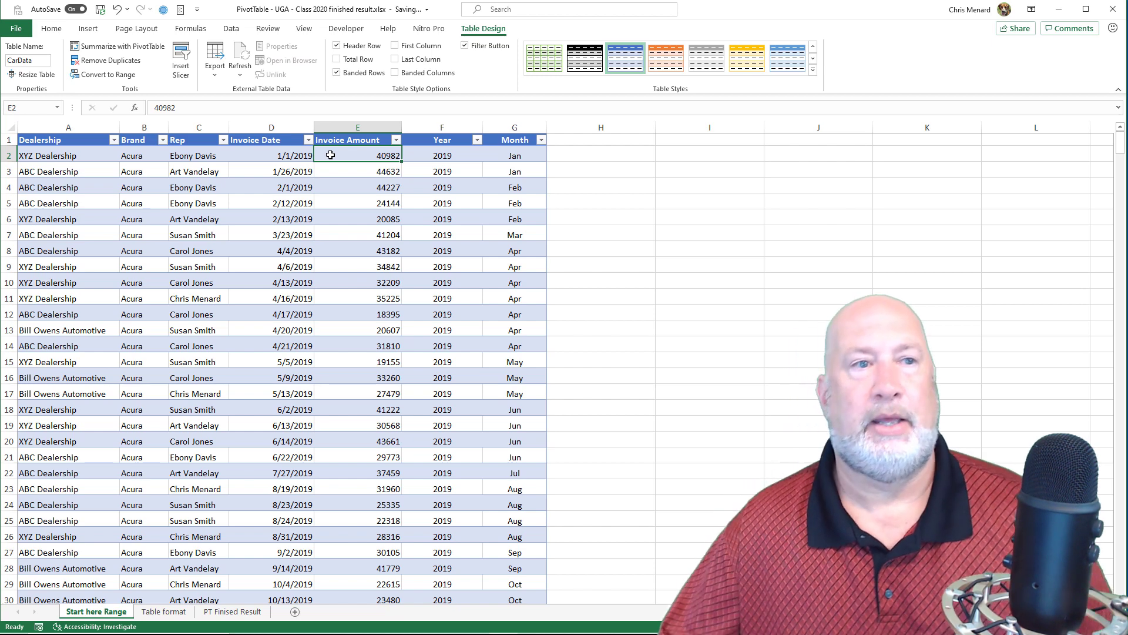
- Insert a PivotTable from the CarData table onto a new worksheet
{"action": "left_click", "coordinate": [88, 28]}
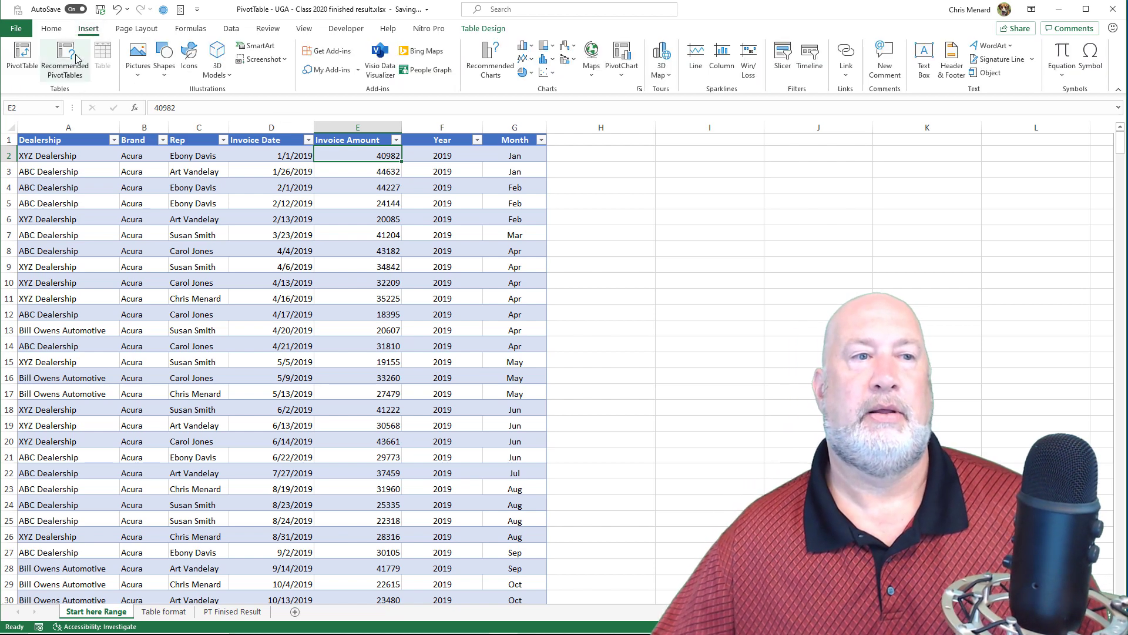
{"action": "left_click", "coordinate": [26, 60]}
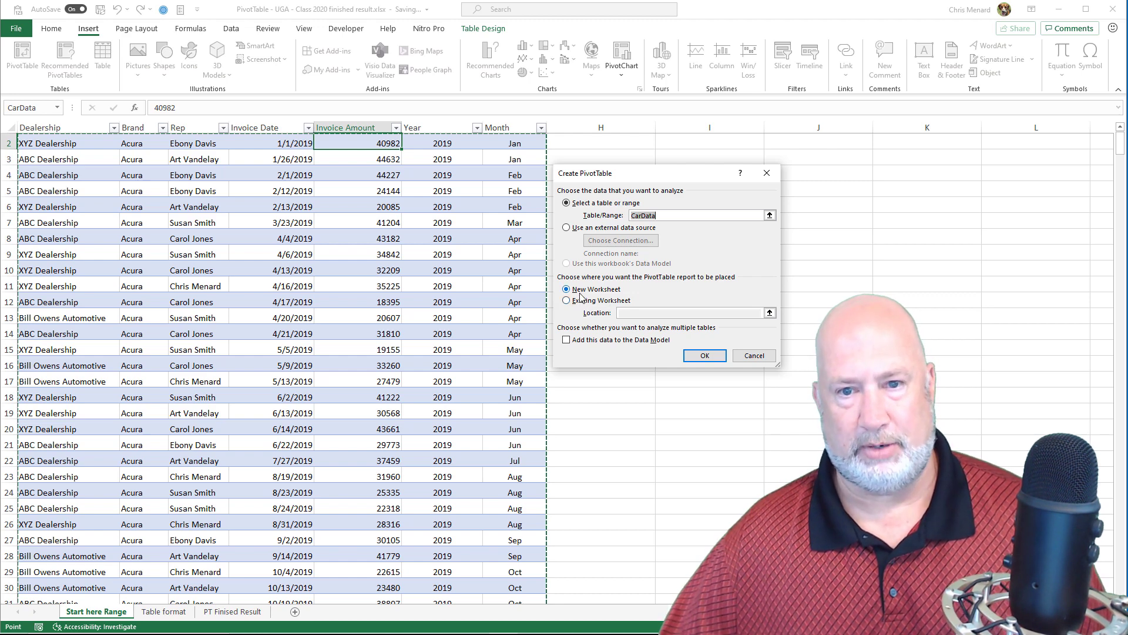
{"action": "left_click", "coordinate": [703, 357]}
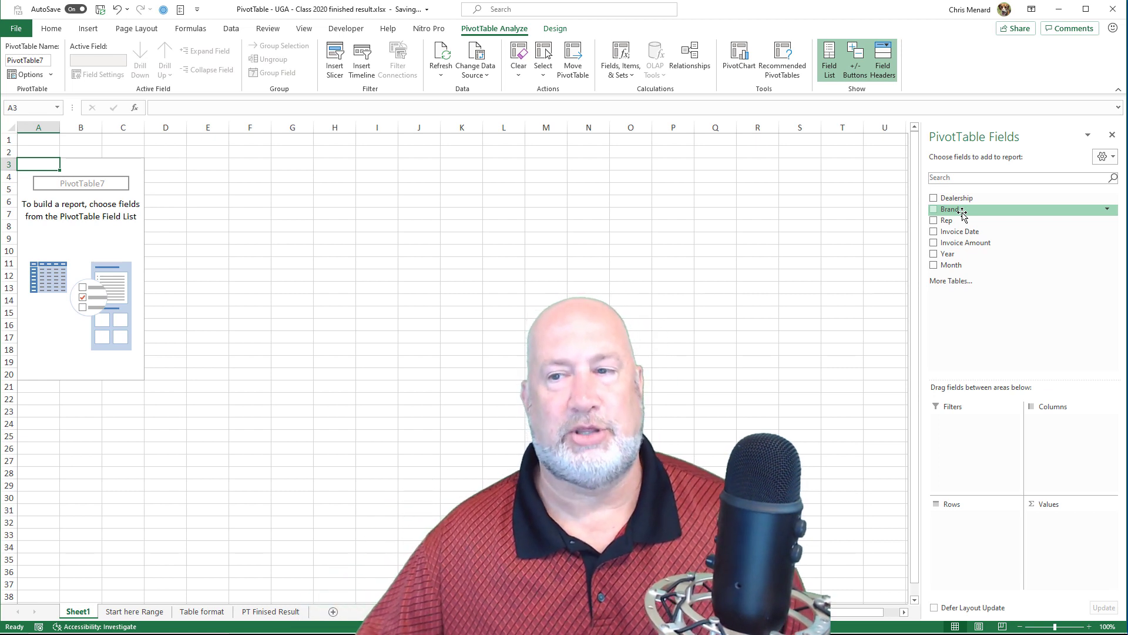
- Put Brand in Rows and Sum of Invoice Amount in Values, totalling 18094978
{"action": "left_click_drag", "start_coordinate": [962, 211], "coordinate": [985, 529]}
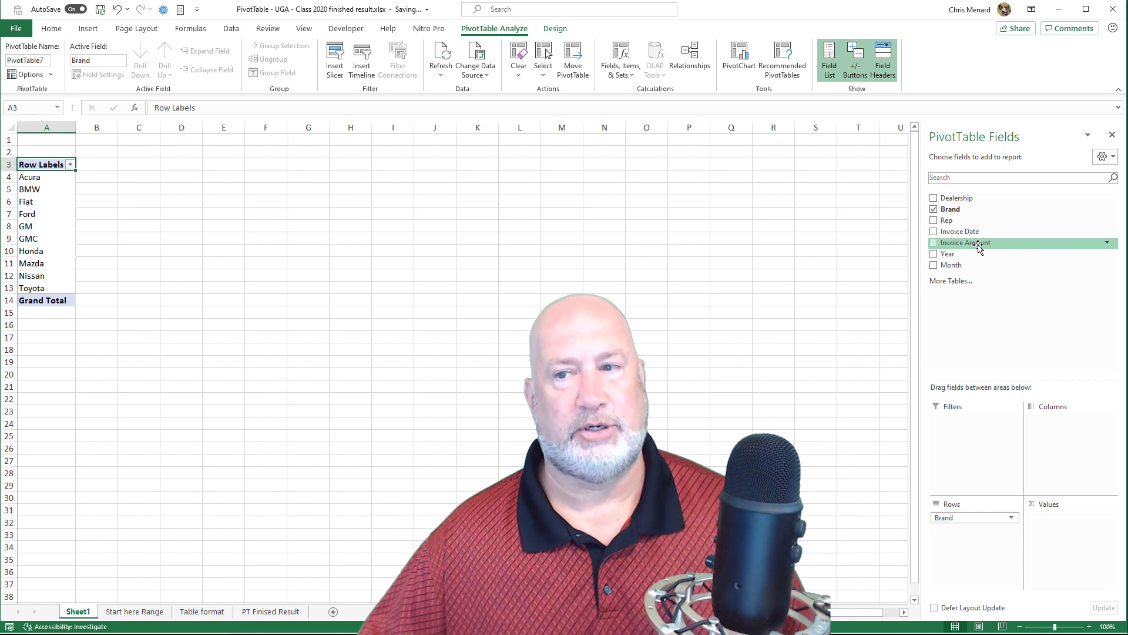
{"action": "left_click_drag", "start_coordinate": [968, 249], "coordinate": [1057, 533]}
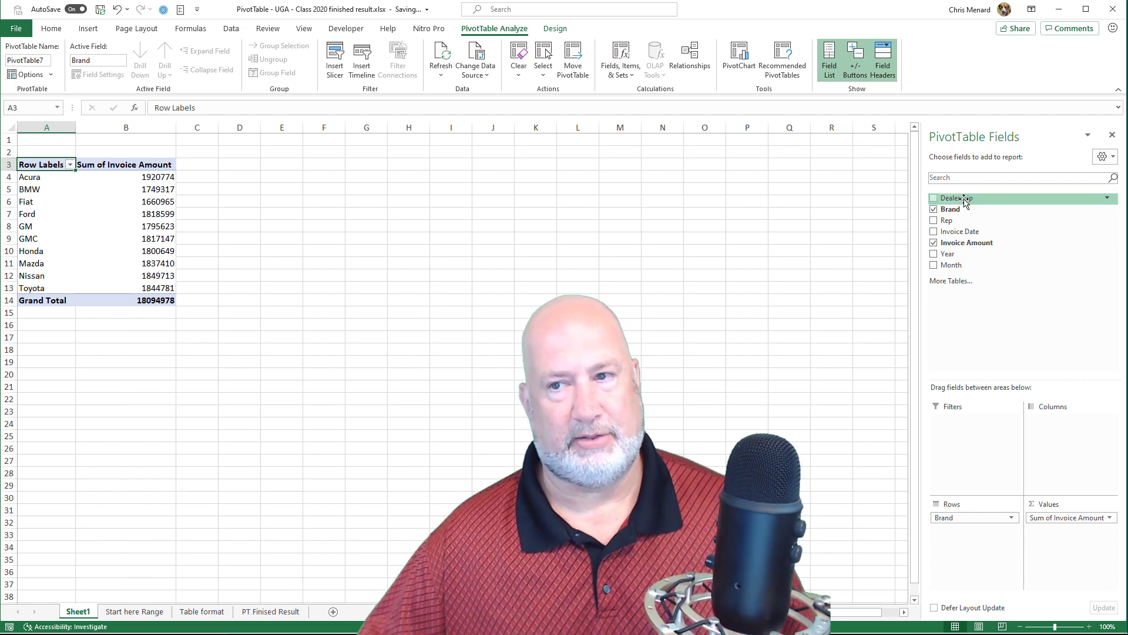
{"action": "left_click", "coordinate": [157, 612]}
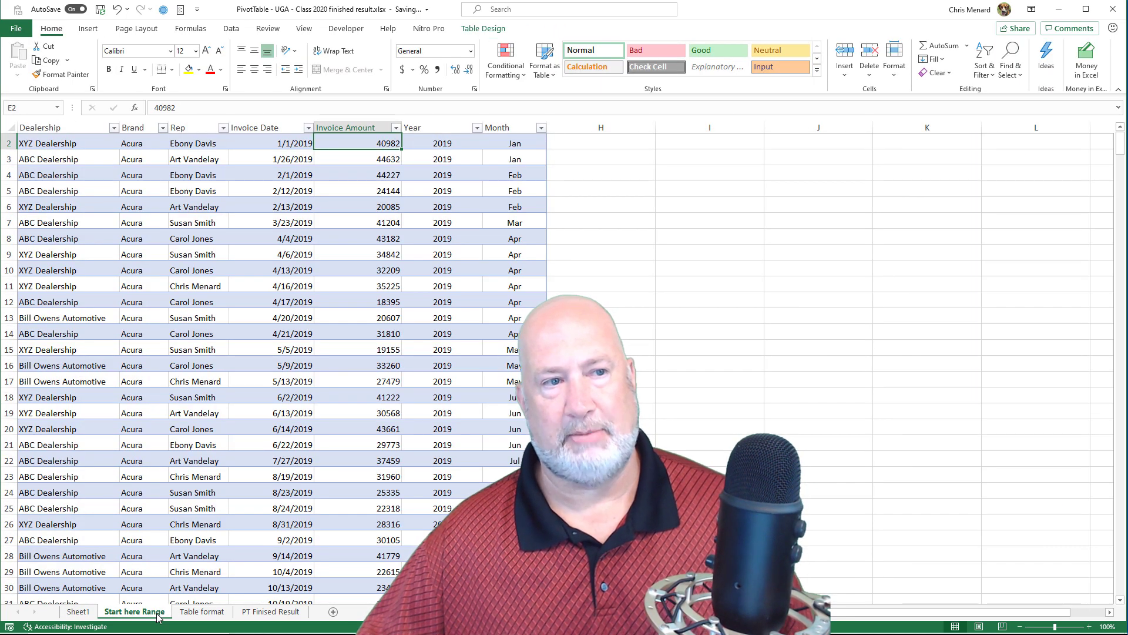
{"action": "left_click", "coordinate": [79, 613]}
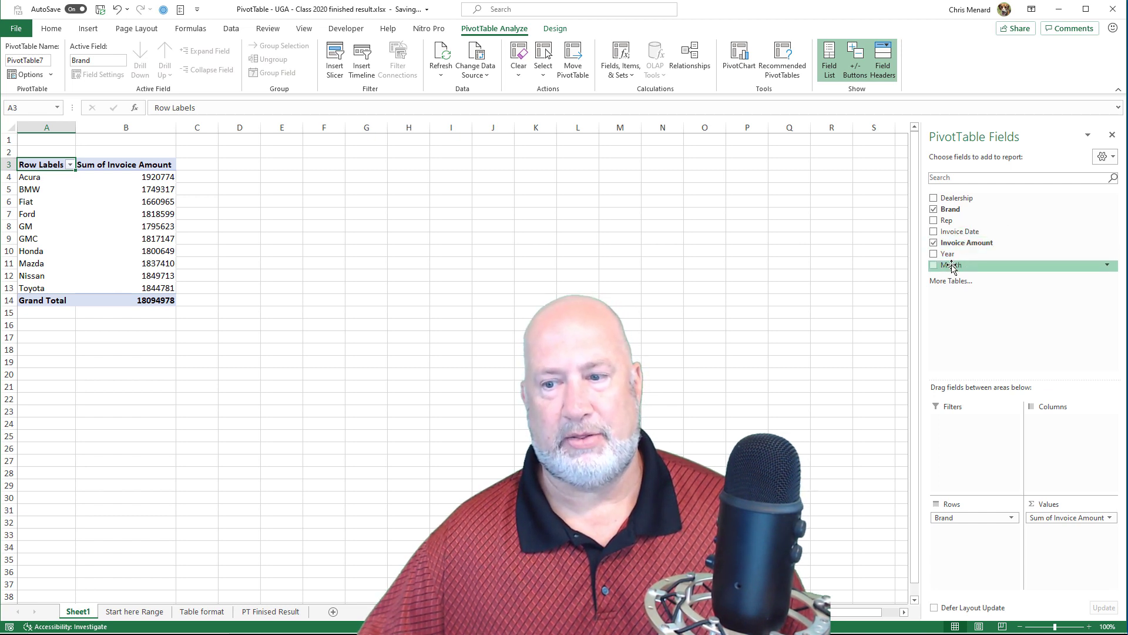
- Add Month to Rows, try it above Brand, then nest it back under Brand
{"action": "left_click_drag", "start_coordinate": [952, 266], "coordinate": [960, 540]}
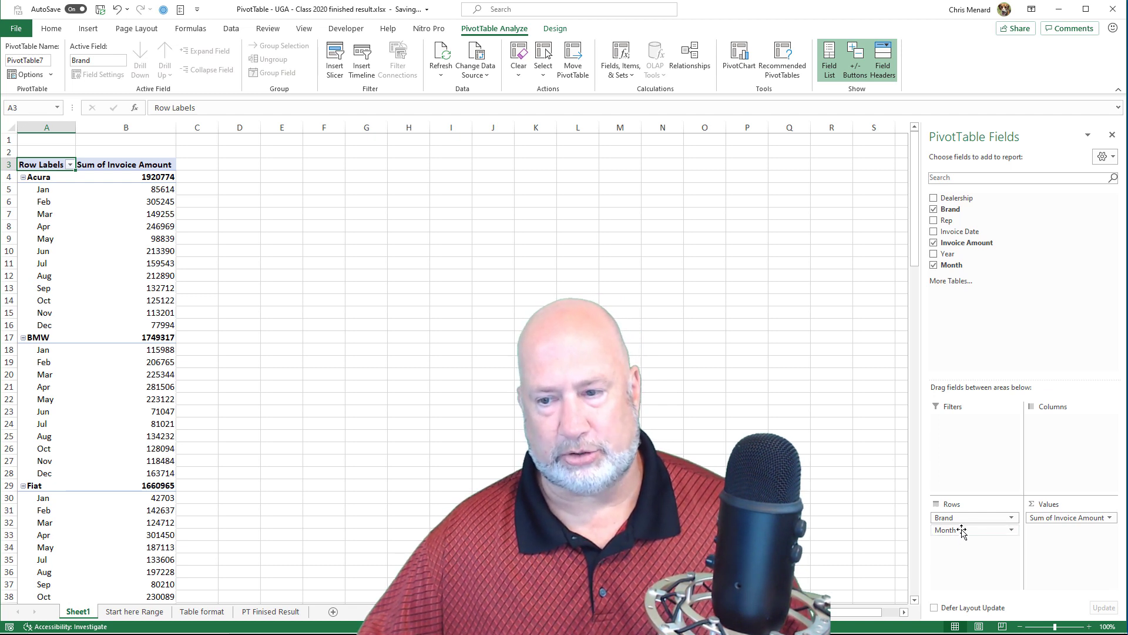
{"action": "left_click_drag", "start_coordinate": [961, 531], "coordinate": [964, 522]}
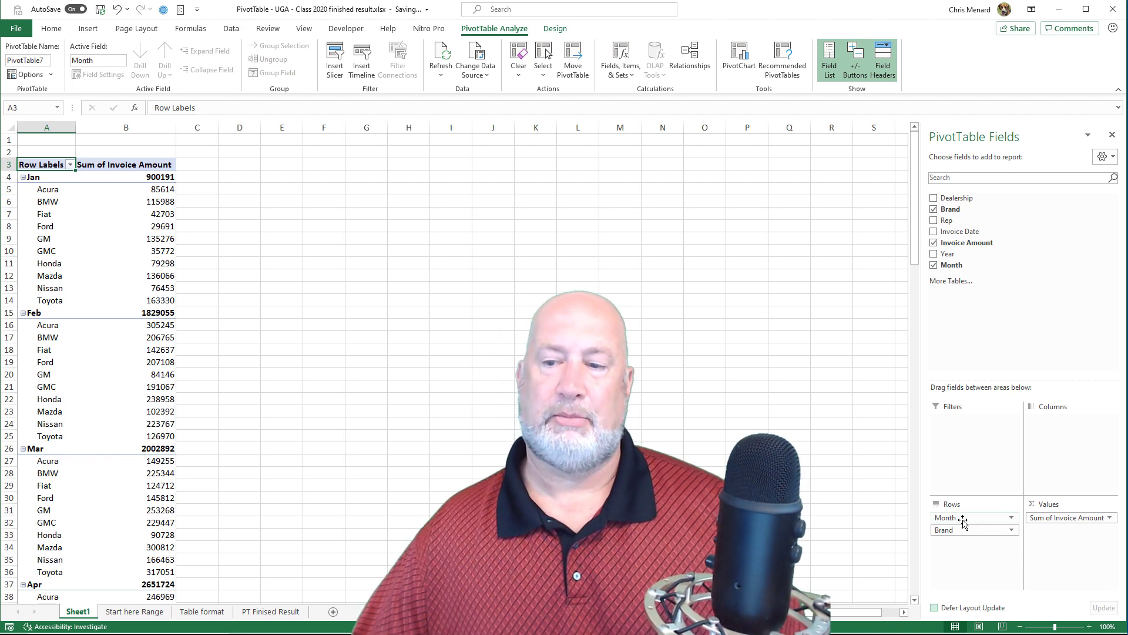
{"action": "left_click_drag", "start_coordinate": [962, 521], "coordinate": [966, 539]}
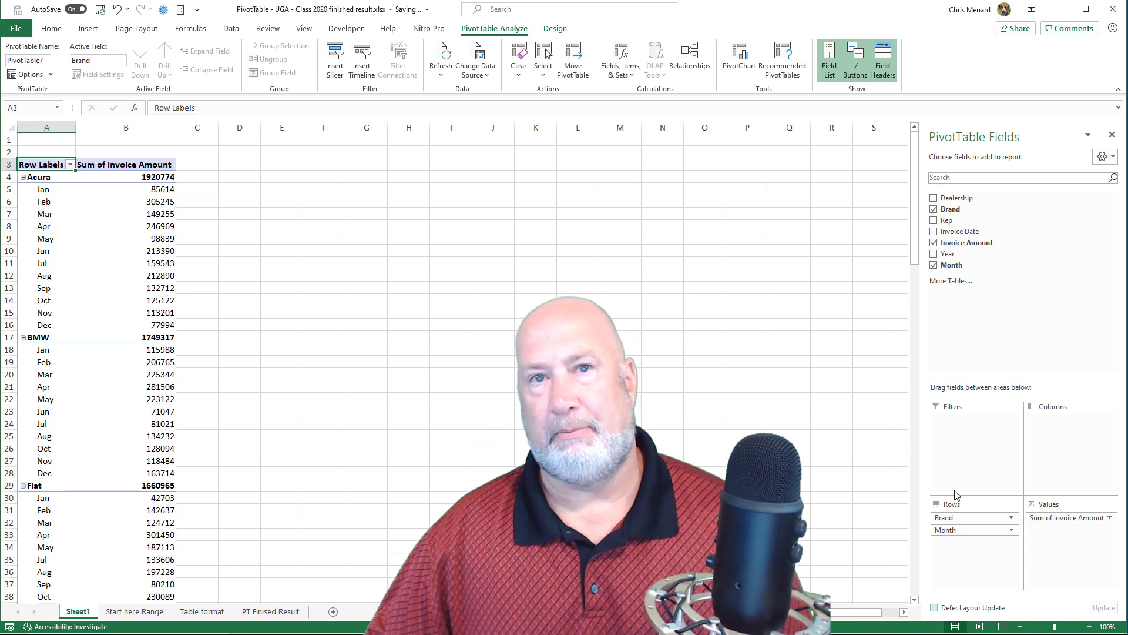
- Keep Invoice Amount summarized as Sum in Value Field Settings after briefly previewing Average
{"action": "left_click", "coordinate": [1109, 518]}
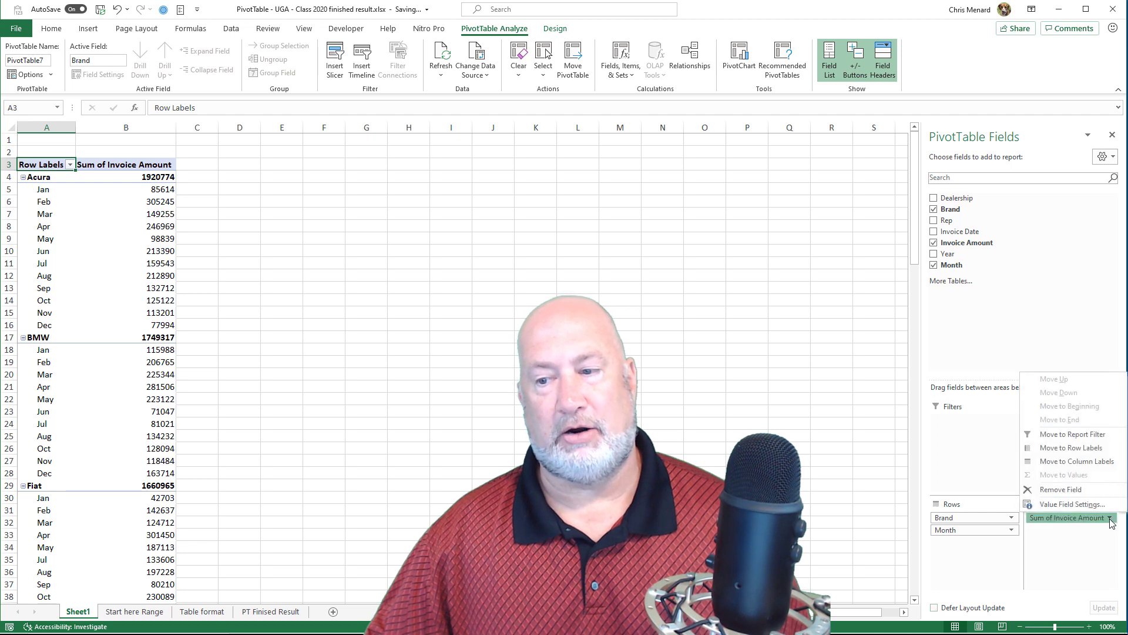
{"action": "left_click", "coordinate": [1072, 505]}
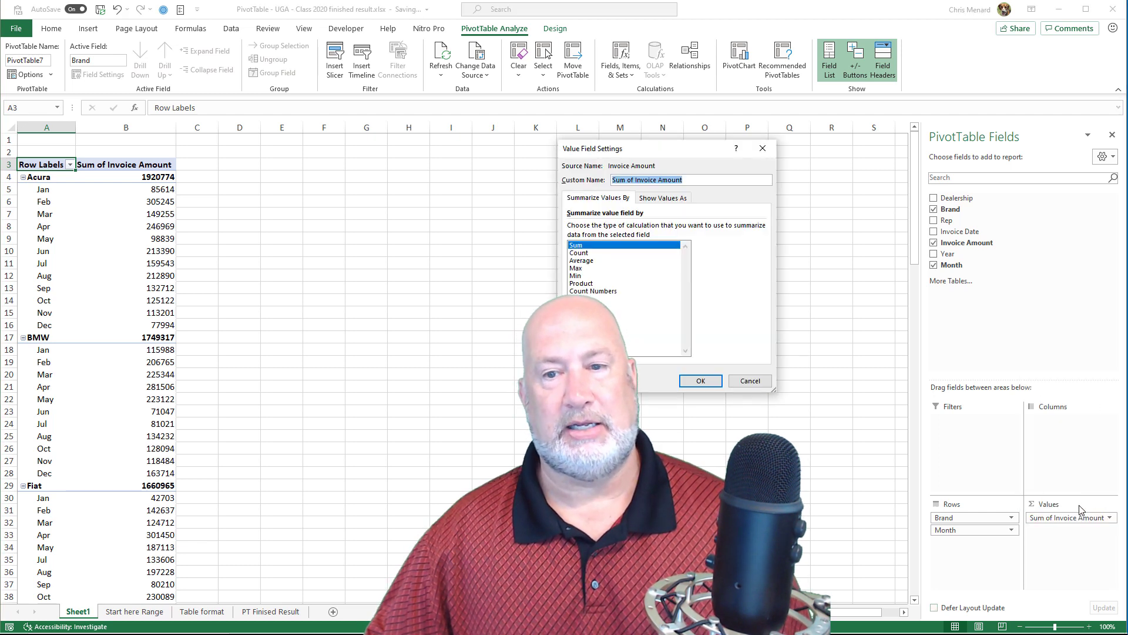
{"action": "left_click", "coordinate": [580, 260]}
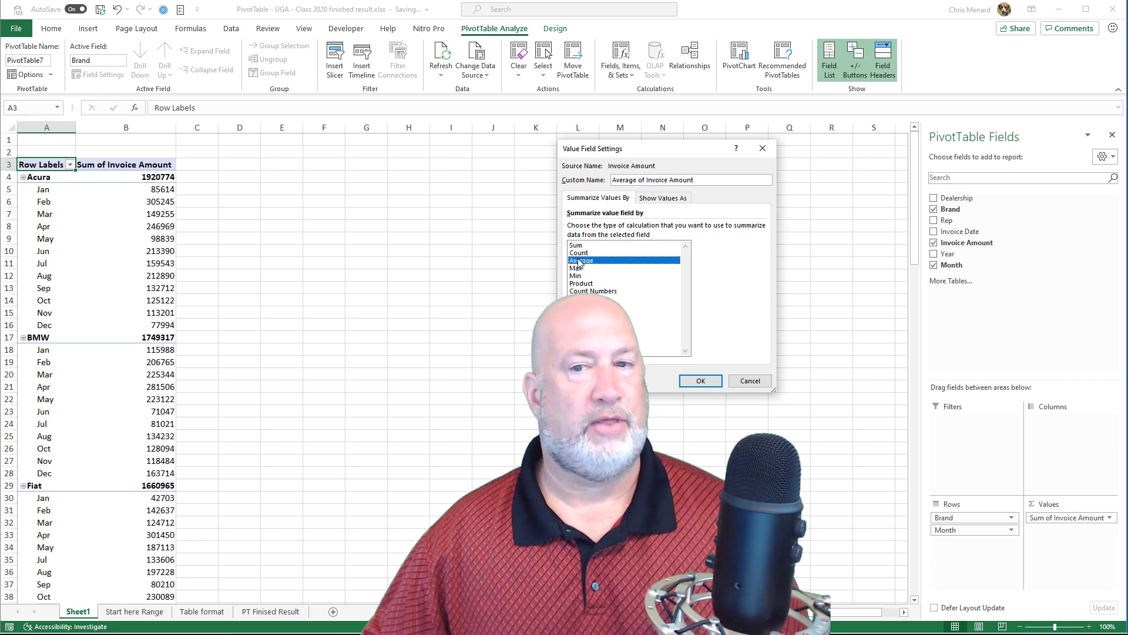
{"action": "left_click", "coordinate": [577, 245]}
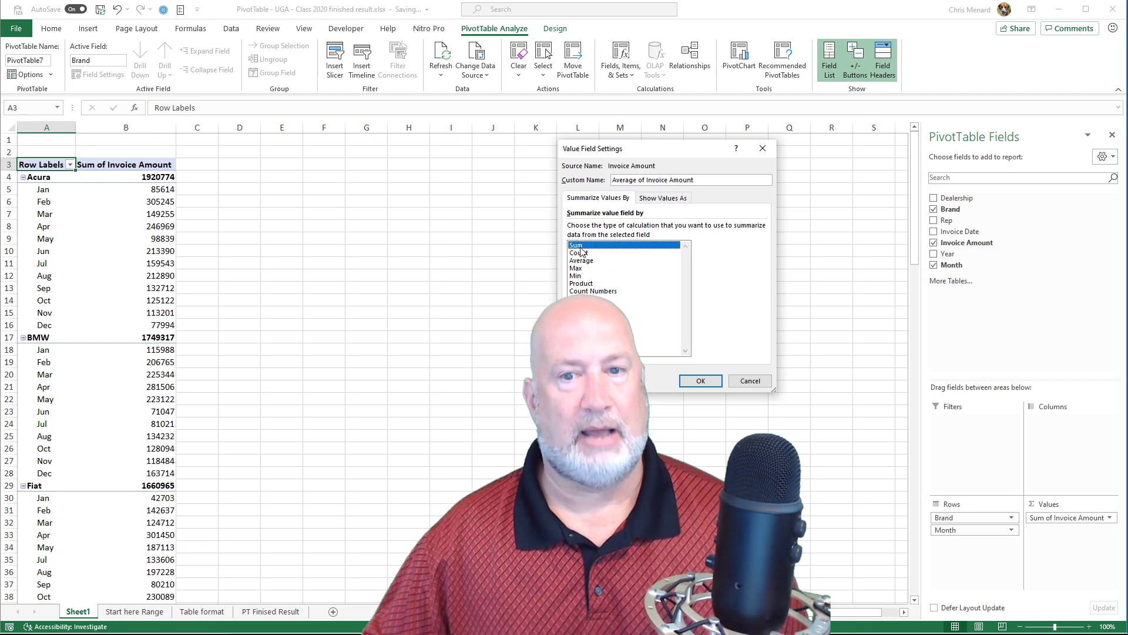
{"action": "left_click", "coordinate": [701, 381]}
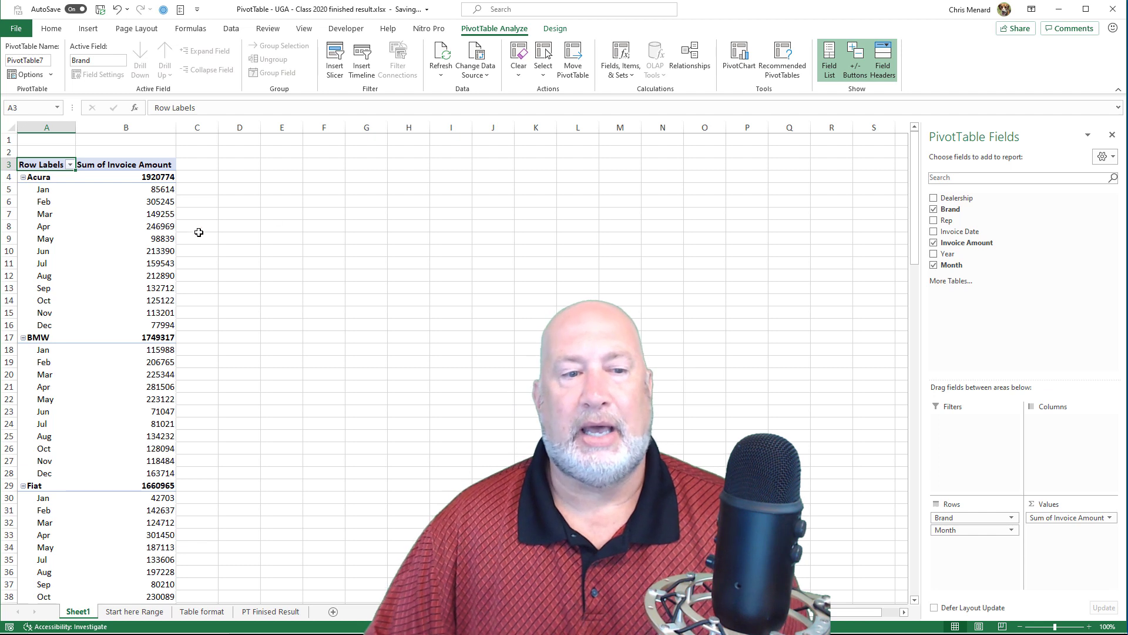
- Select Acura's monthly totals B5:B16 to check they add up to the 1920774 subtotal
{"action": "left_click_drag", "start_coordinate": [157, 325], "coordinate": [154, 194]}
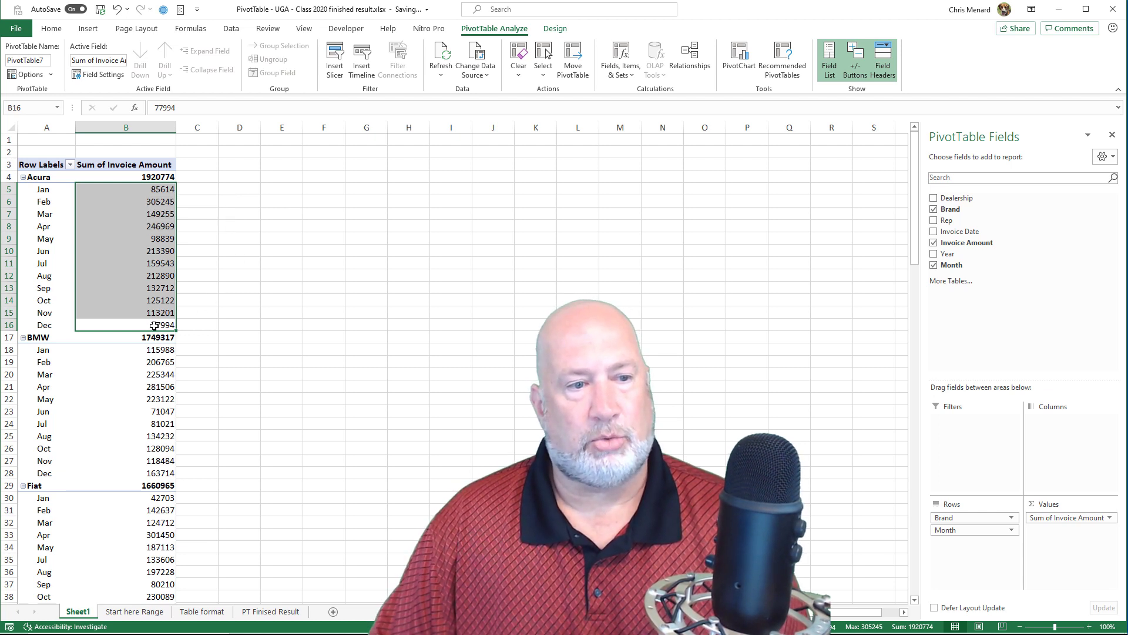
{"action": "left_click_drag", "start_coordinate": [154, 325], "coordinate": [140, 193]}
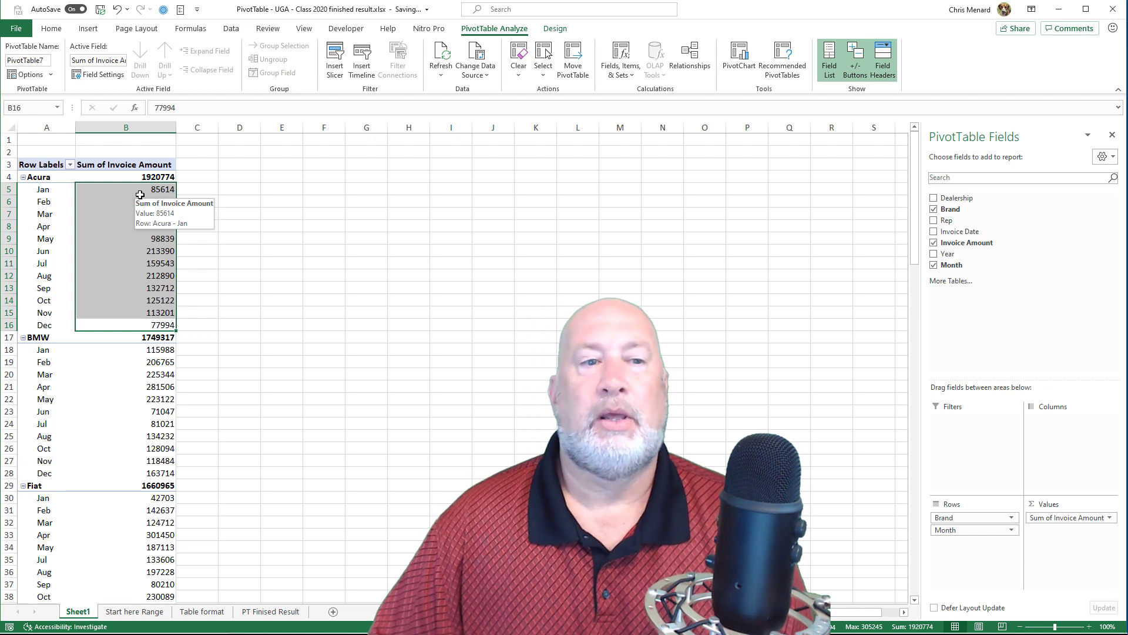
{"action": "left_click", "coordinate": [139, 194]}
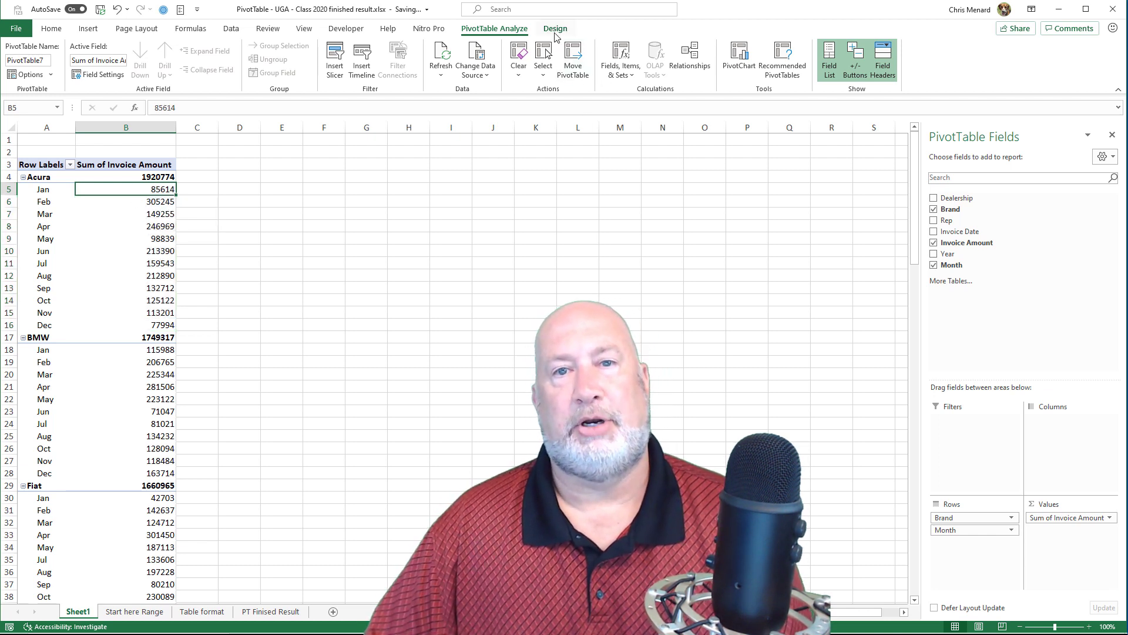
- Try Do Not Show and Show at Bottom, then settle on Show all Subtotals at Top of Group
{"action": "left_click", "coordinate": [555, 30]}
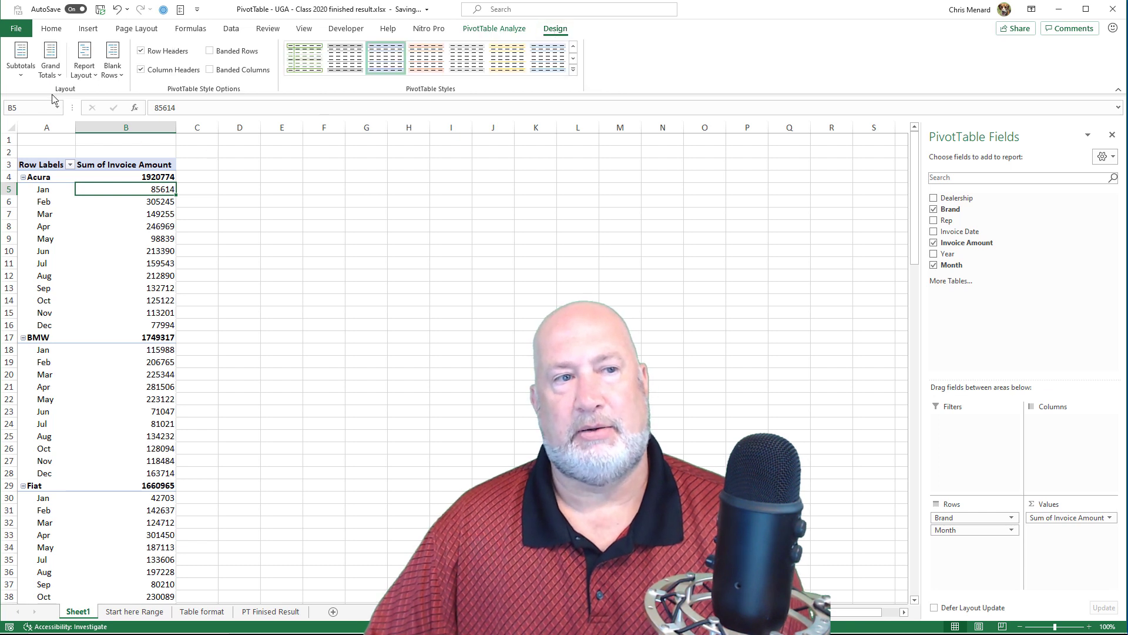
{"action": "left_click", "coordinate": [22, 72]}
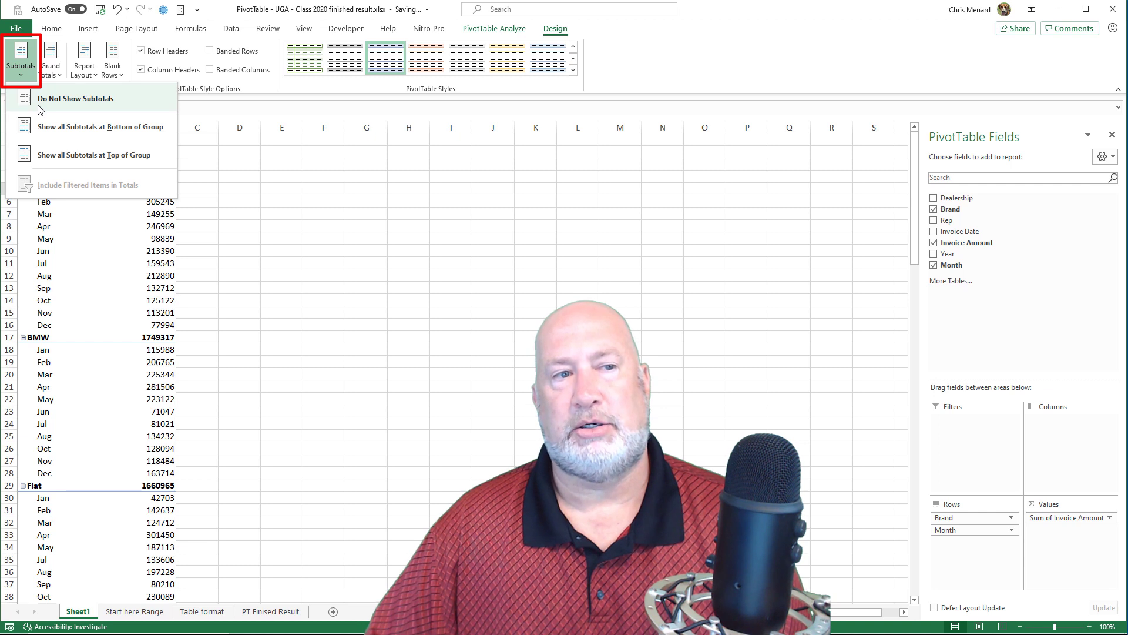
{"action": "left_click", "coordinate": [38, 105]}
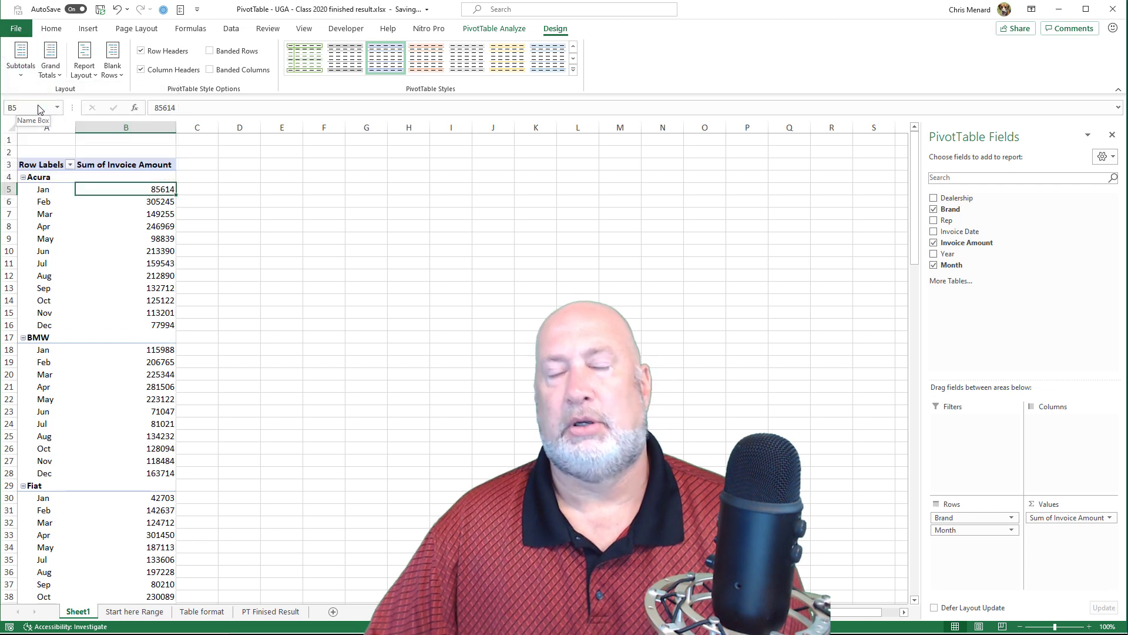
{"action": "left_click", "coordinate": [20, 73]}
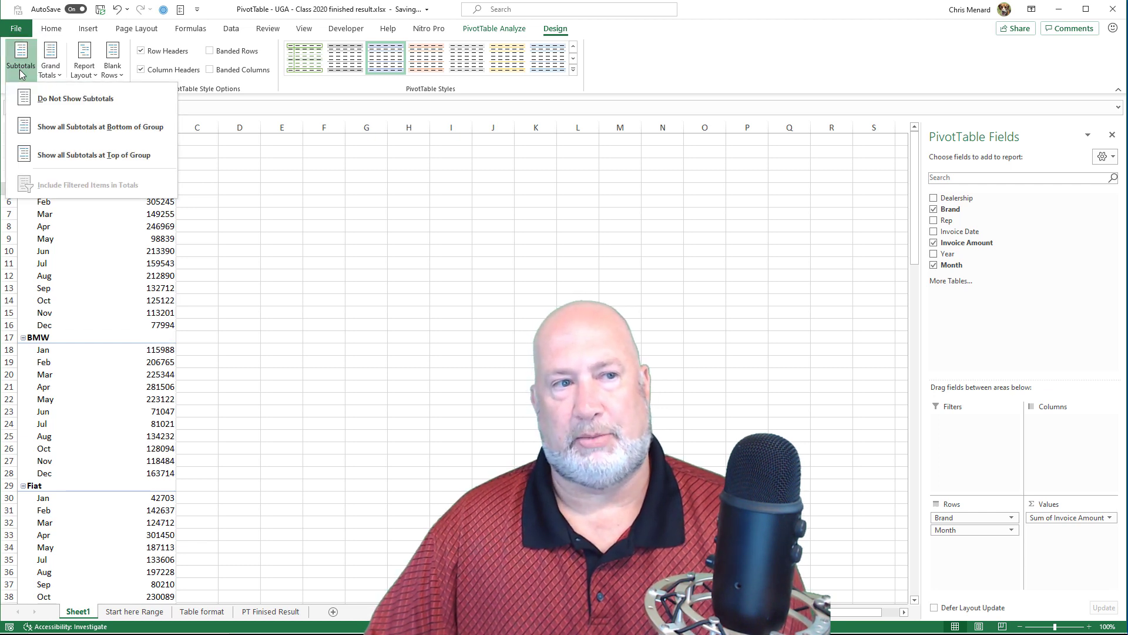
{"action": "left_click", "coordinate": [67, 129]}
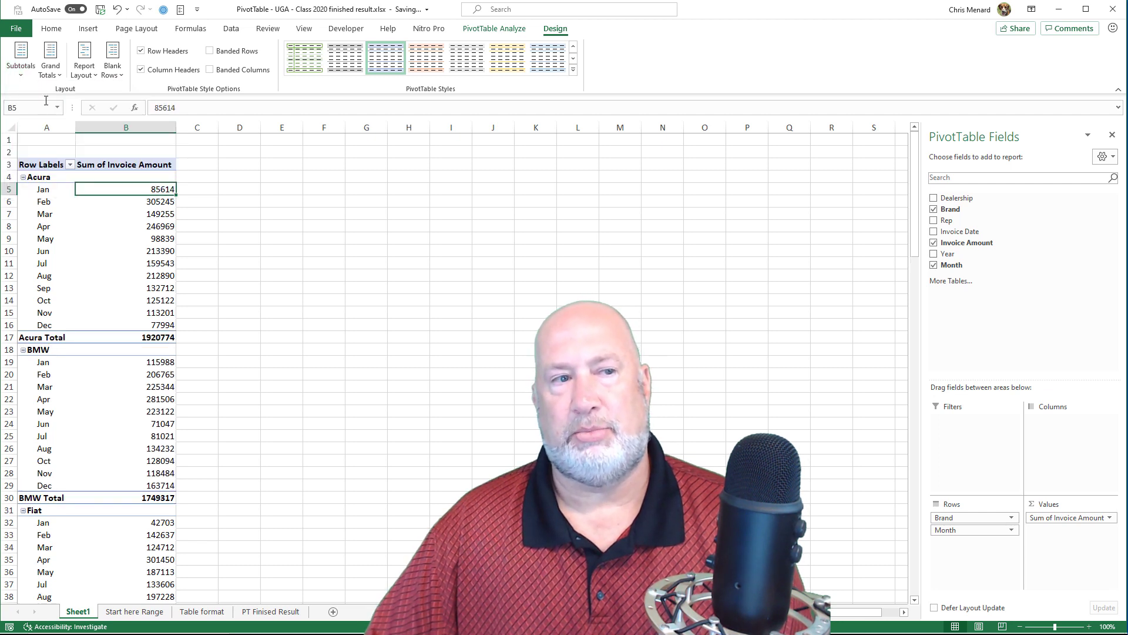
{"action": "left_click", "coordinate": [23, 76]}
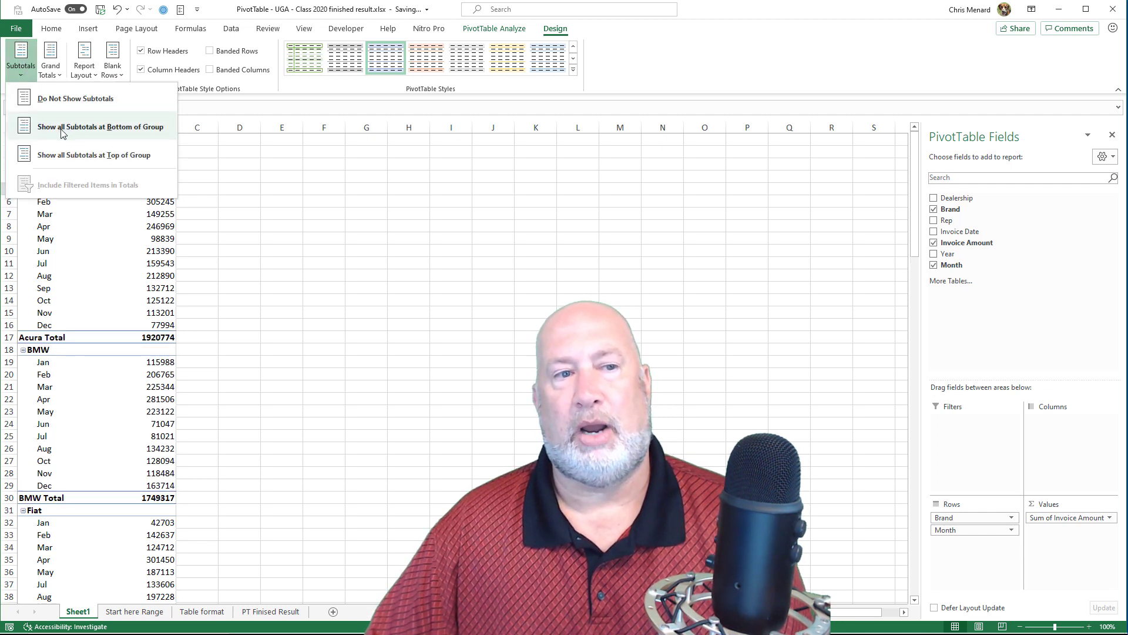
{"action": "left_click", "coordinate": [74, 156]}
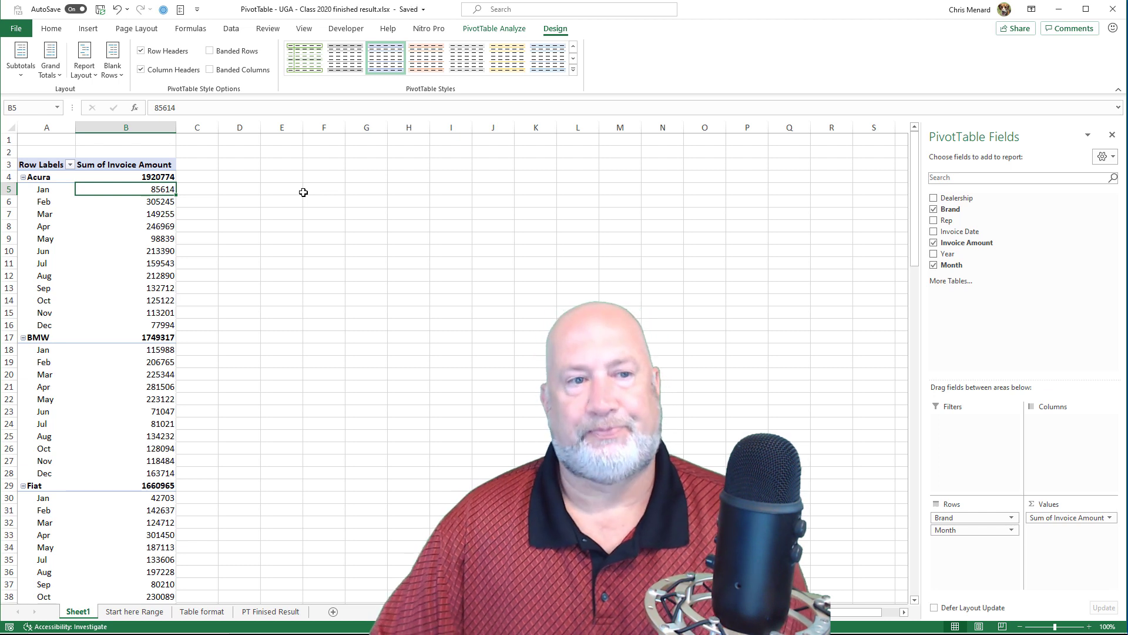
- Drag Invoice Amount into Values again, creating Sum of Invoice Amount2, and open its field menu
{"action": "mouse_move", "coordinate": [161, 205]}
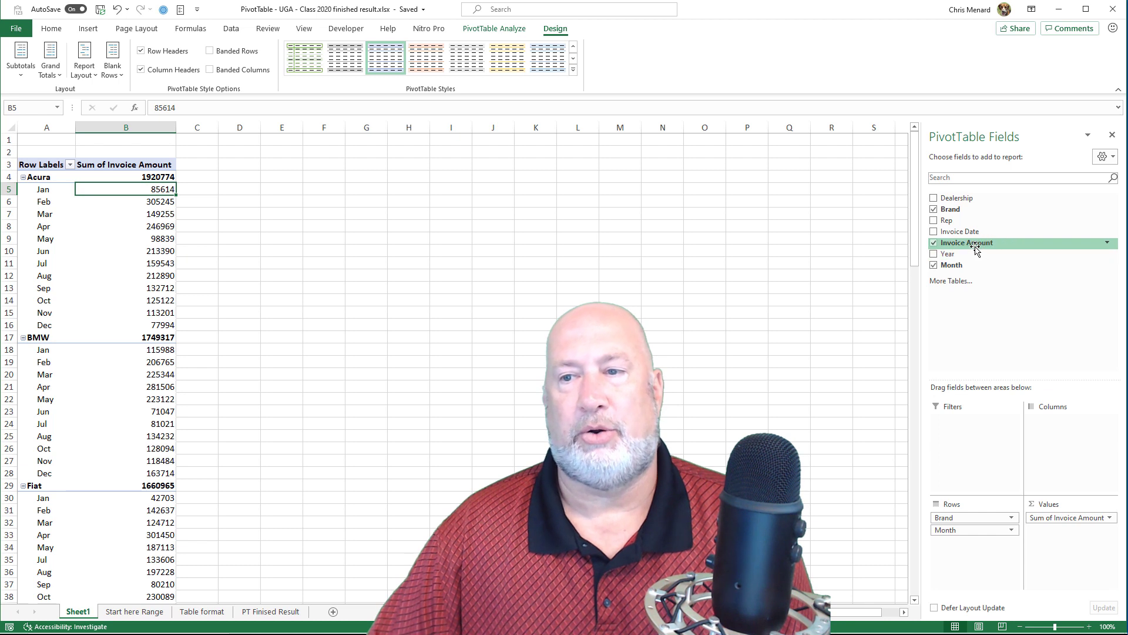
{"action": "left_click_drag", "start_coordinate": [977, 248], "coordinate": [1074, 539]}
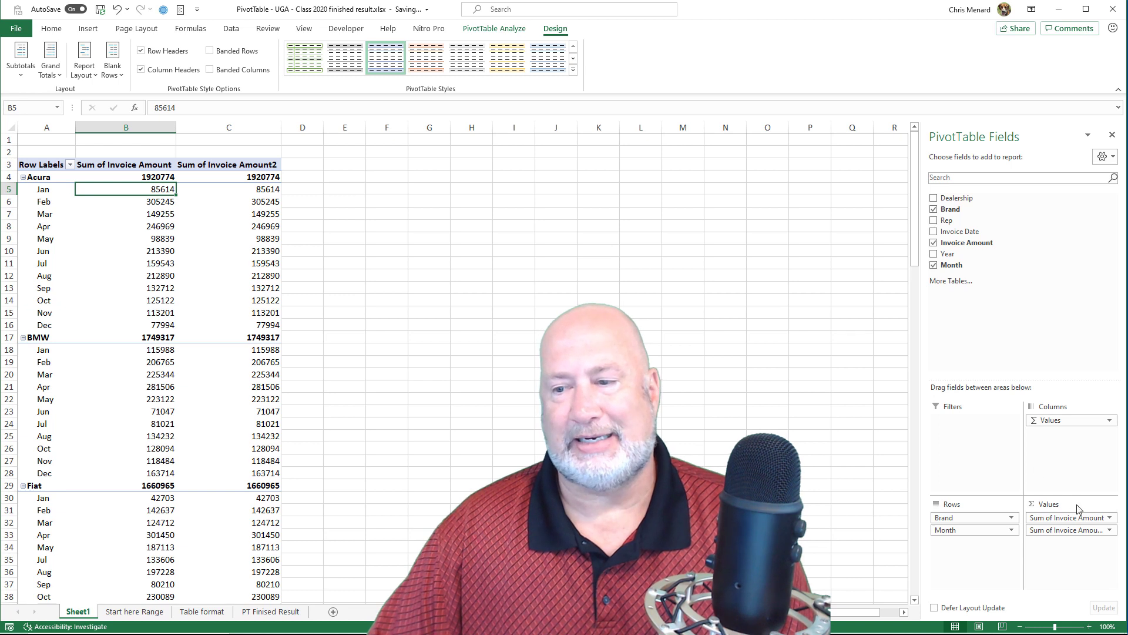
{"action": "left_click", "coordinate": [1110, 531]}
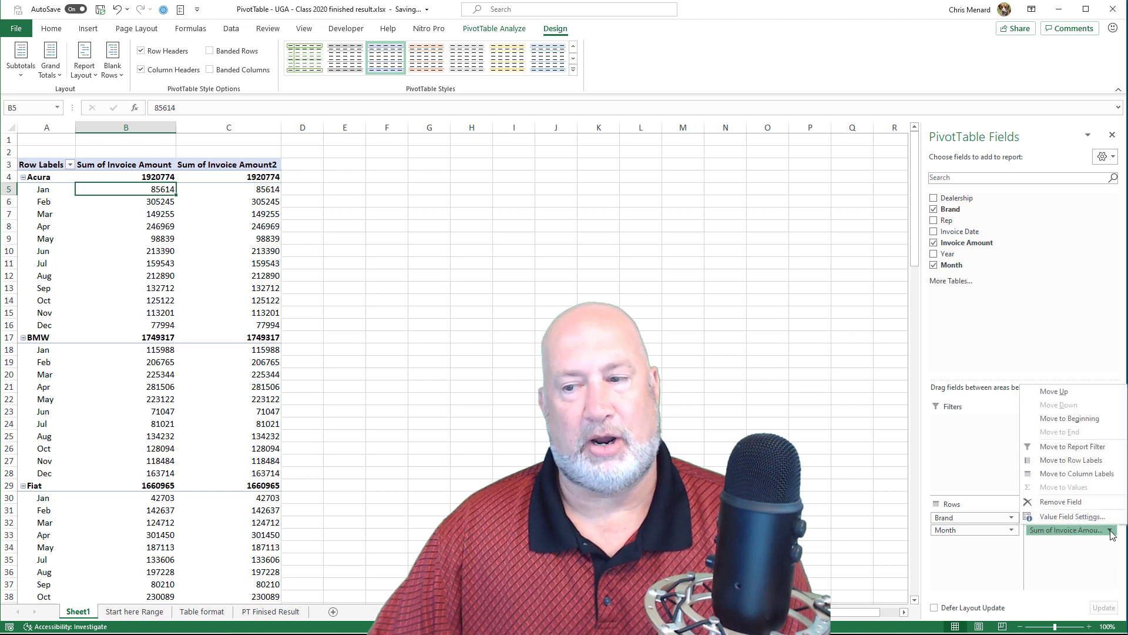
- Open Value Field Settings for Sum of Invoice Amount2 and summarize it as Average
{"action": "left_click", "coordinate": [1084, 517]}
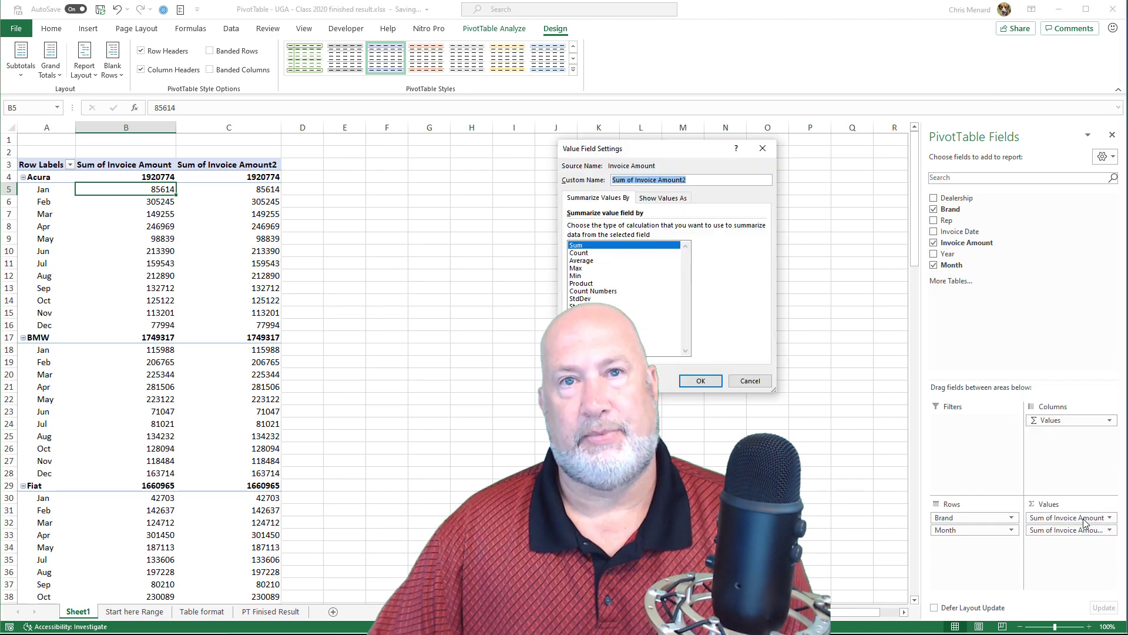
{"action": "left_click_drag", "start_coordinate": [511, 150], "coordinate": [469, 151]}
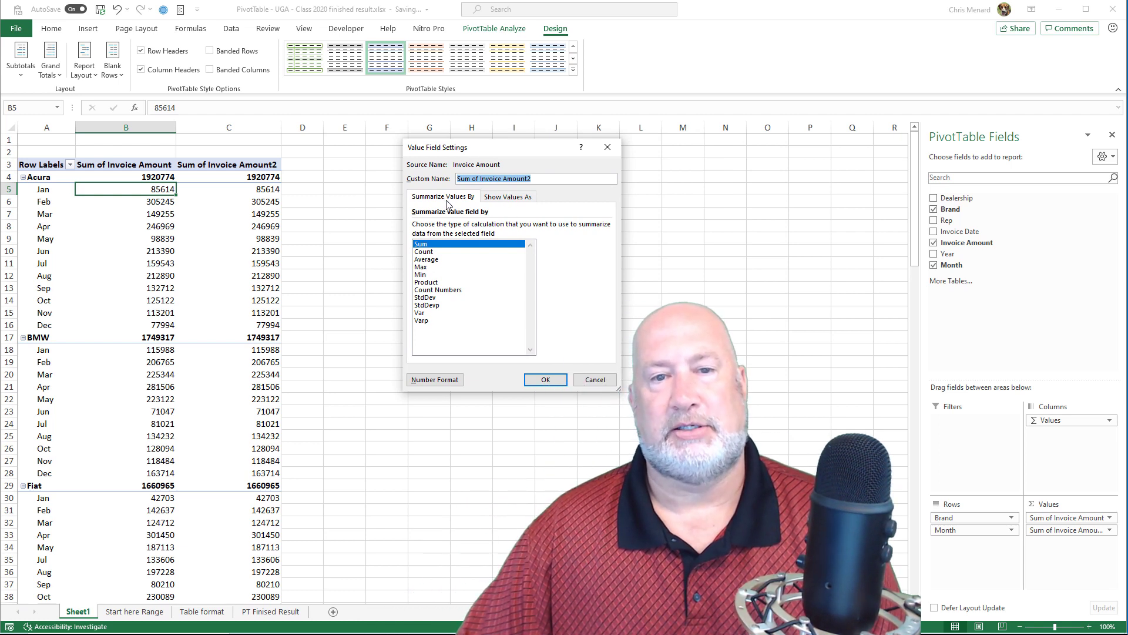
{"action": "left_click", "coordinate": [433, 259]}
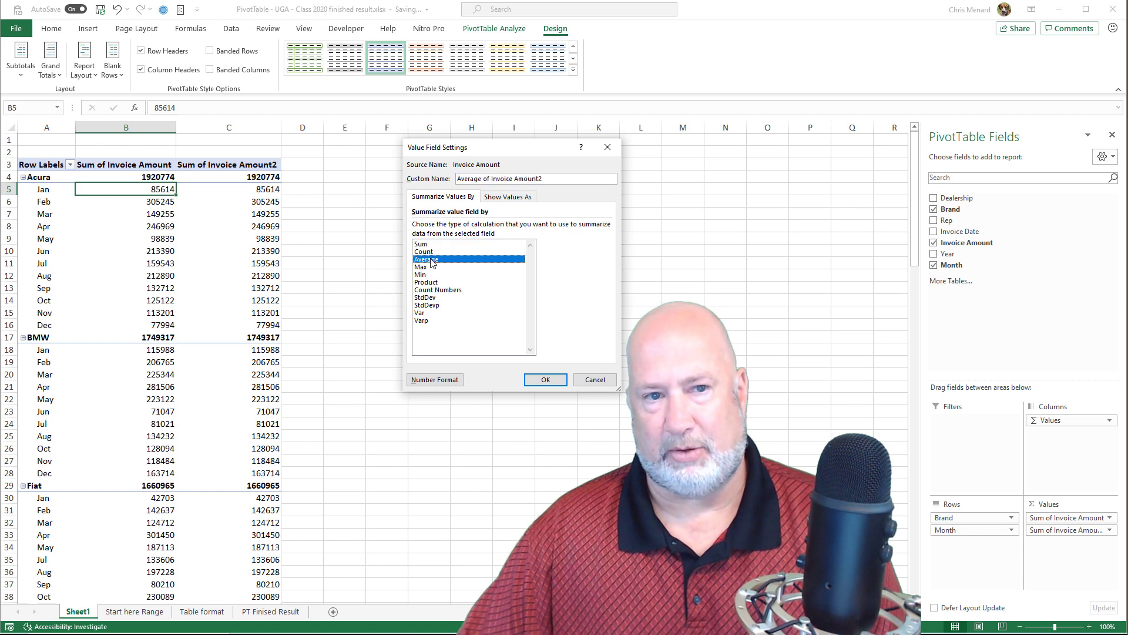
- Show the second value field as Running Total In with Month as the base field
{"action": "left_click", "coordinate": [509, 200]}
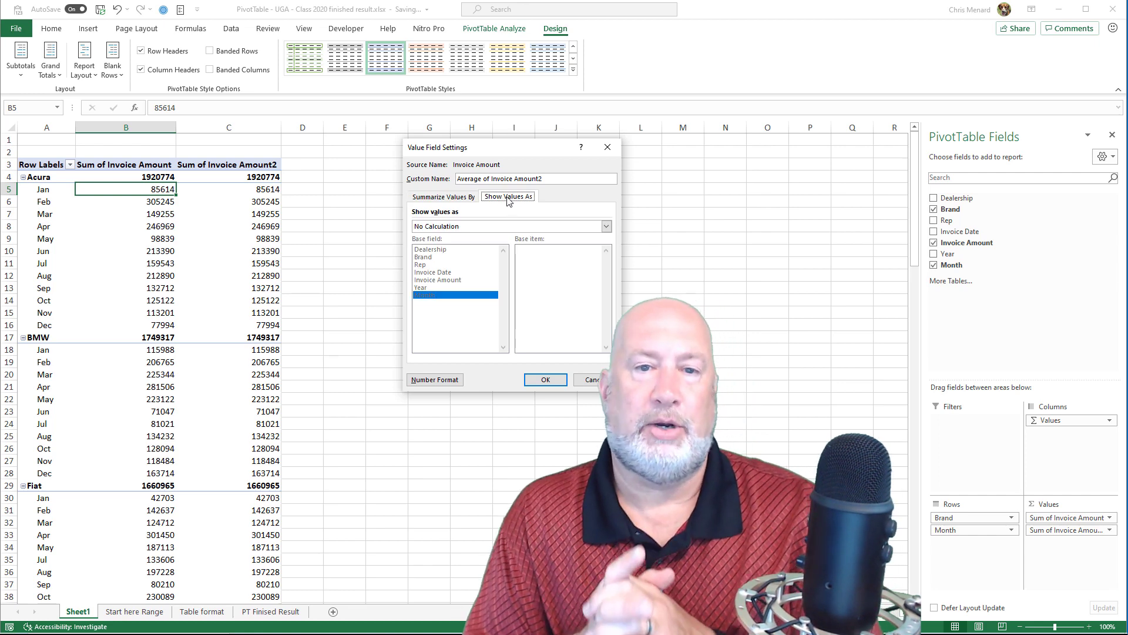
{"action": "left_click", "coordinate": [606, 228]}
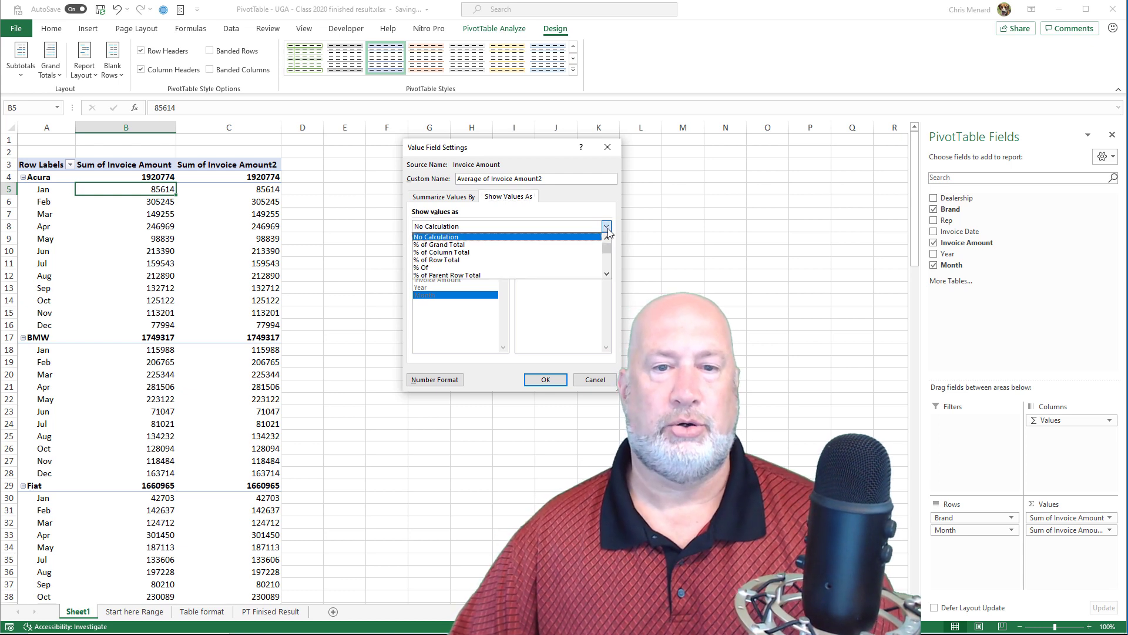
{"action": "left_click", "coordinate": [607, 274]}
{"action": "left_click", "coordinate": [607, 274]}
{"action": "left_click", "coordinate": [607, 274]}
{"action": "left_click", "coordinate": [607, 274]}
{"action": "left_click", "coordinate": [607, 274]}
{"action": "left_click", "coordinate": [607, 274]}
{"action": "left_click", "coordinate": [607, 274]}
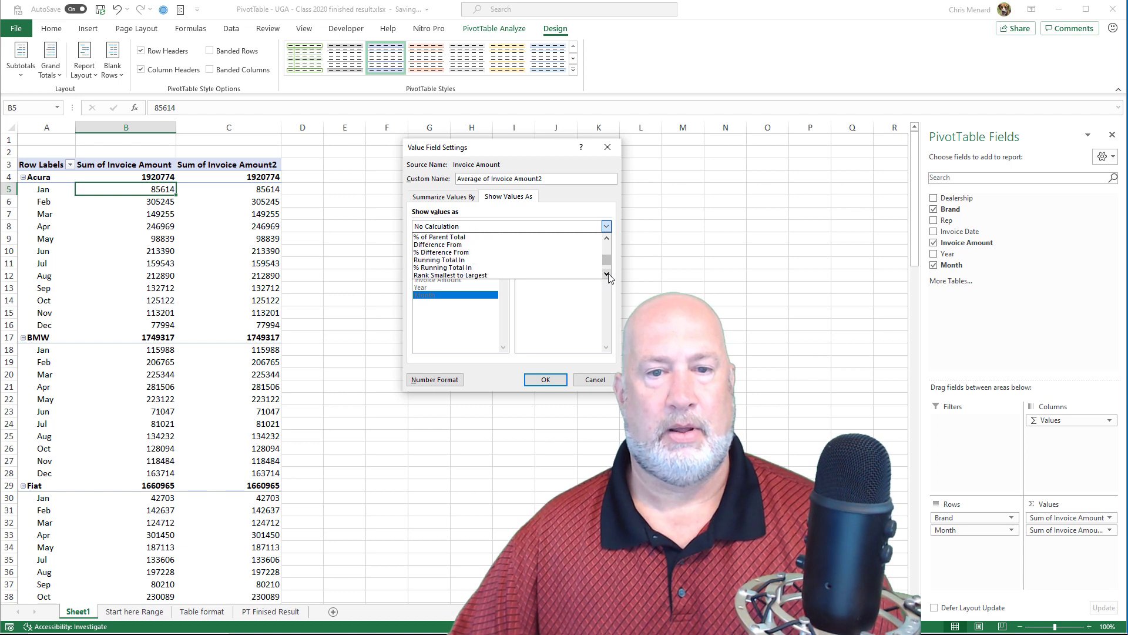
{"action": "left_click", "coordinate": [457, 260]}
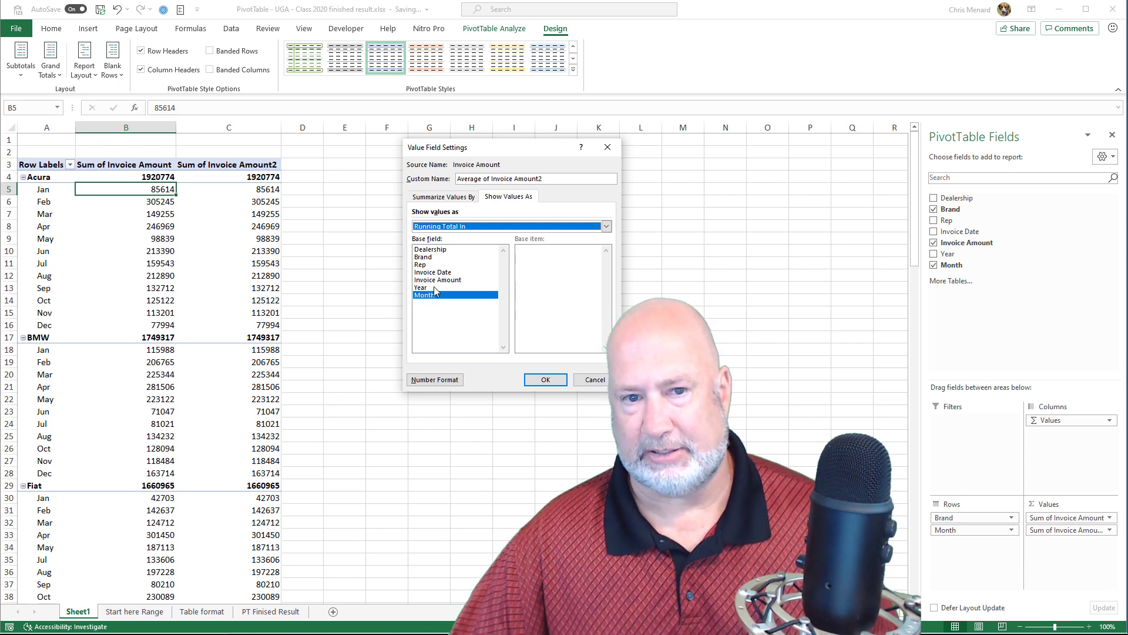
{"action": "left_click", "coordinate": [434, 258]}
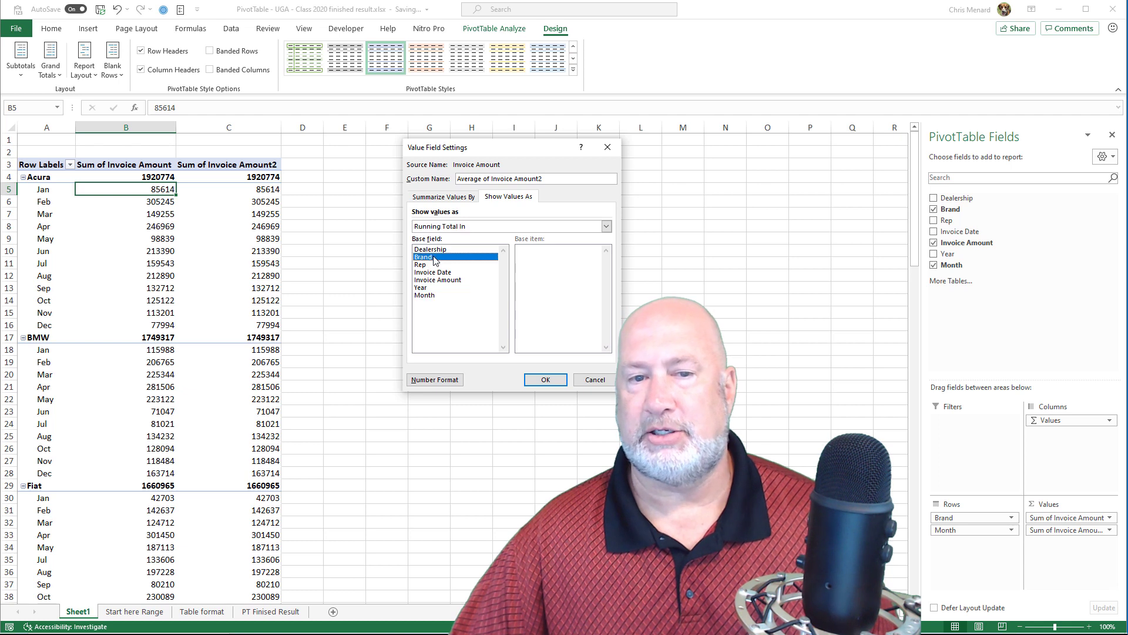
{"action": "left_click", "coordinate": [425, 295]}
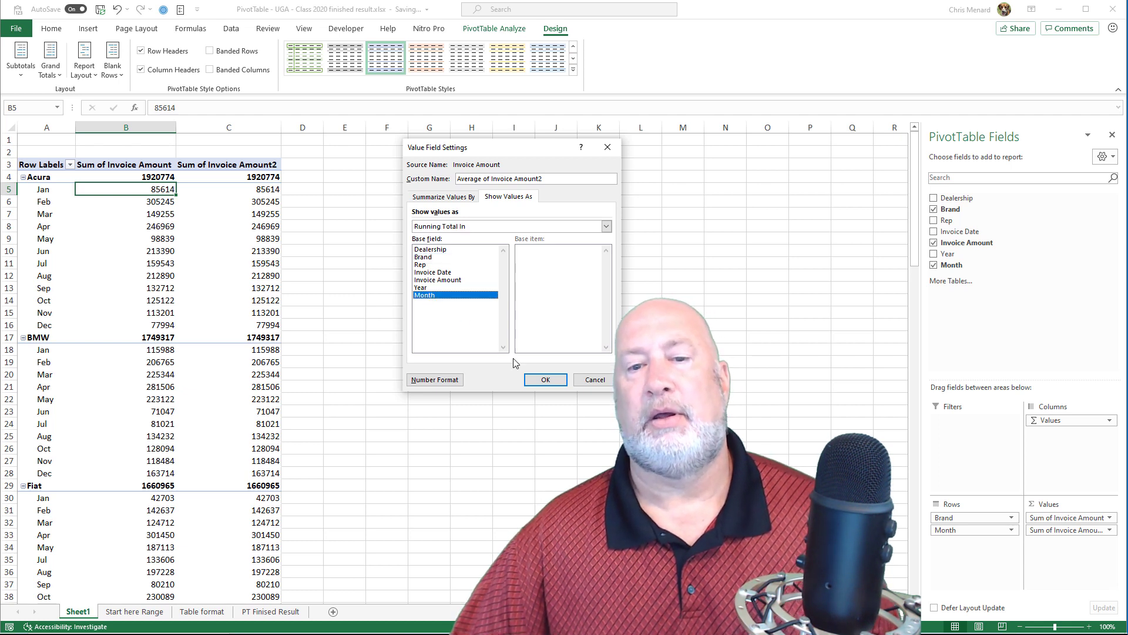
{"action": "left_click", "coordinate": [546, 380]}
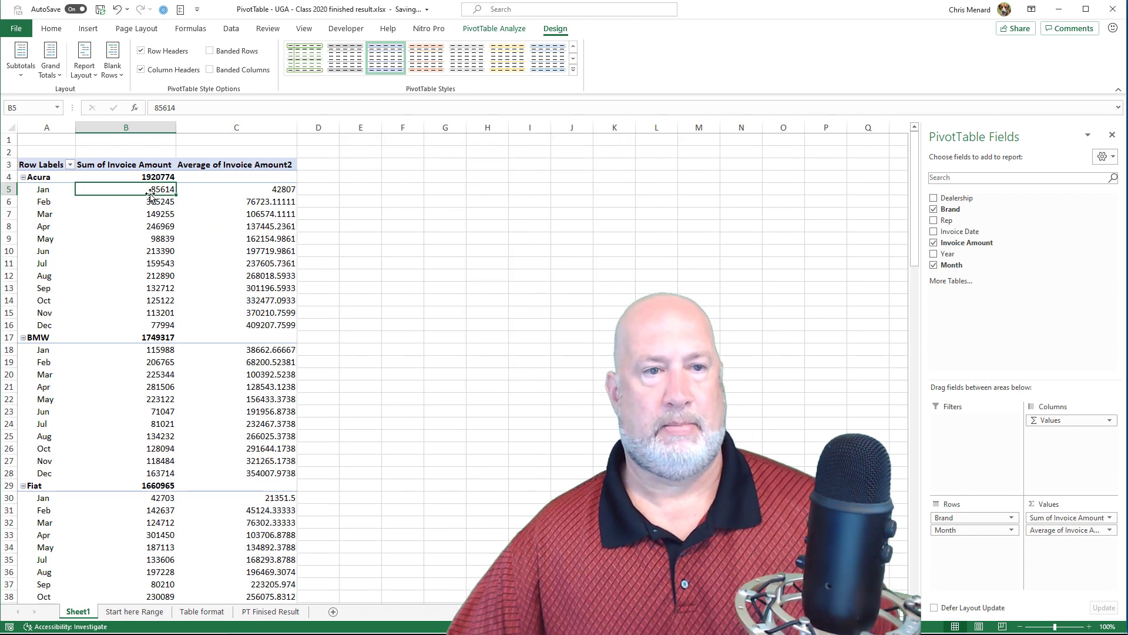
{"action": "mouse_move", "coordinate": [298, 190]}
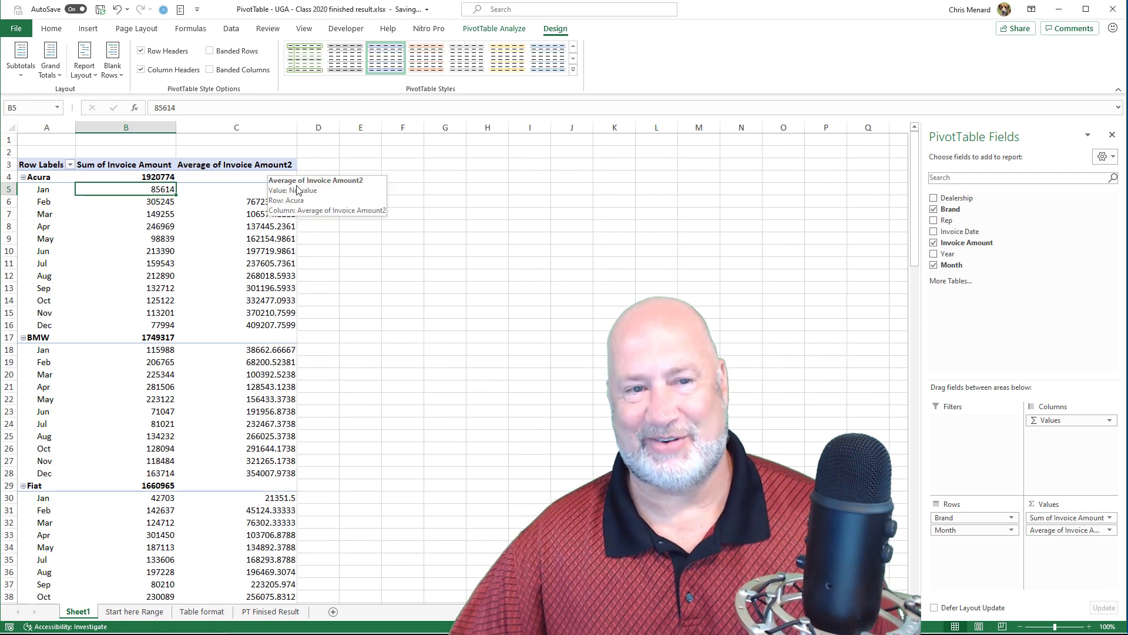
{"action": "left_click", "coordinate": [1110, 530]}
{"action": "left_click", "coordinate": [1058, 526]}
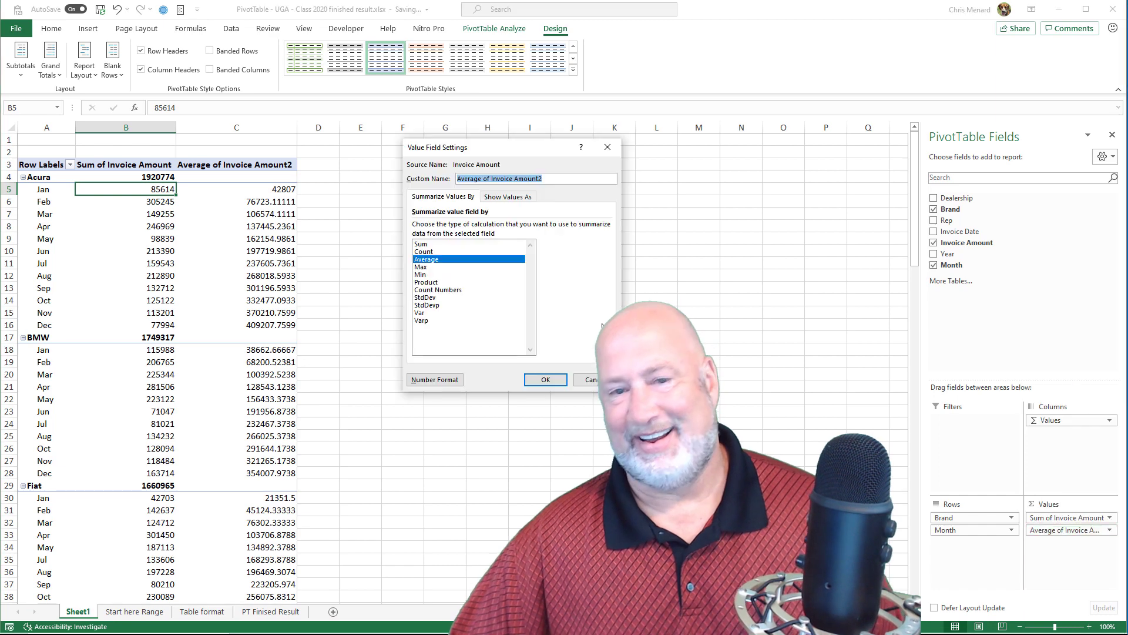
{"action": "left_click", "coordinate": [434, 252]}
{"action": "left_click", "coordinate": [433, 244]}
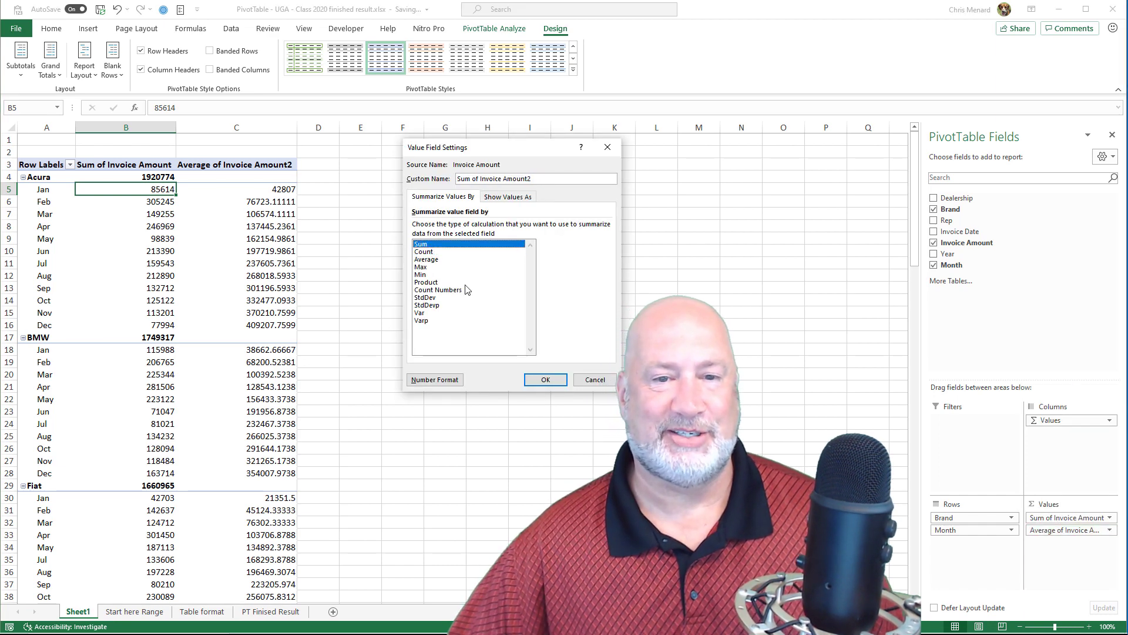
{"action": "left_click", "coordinate": [546, 381]}
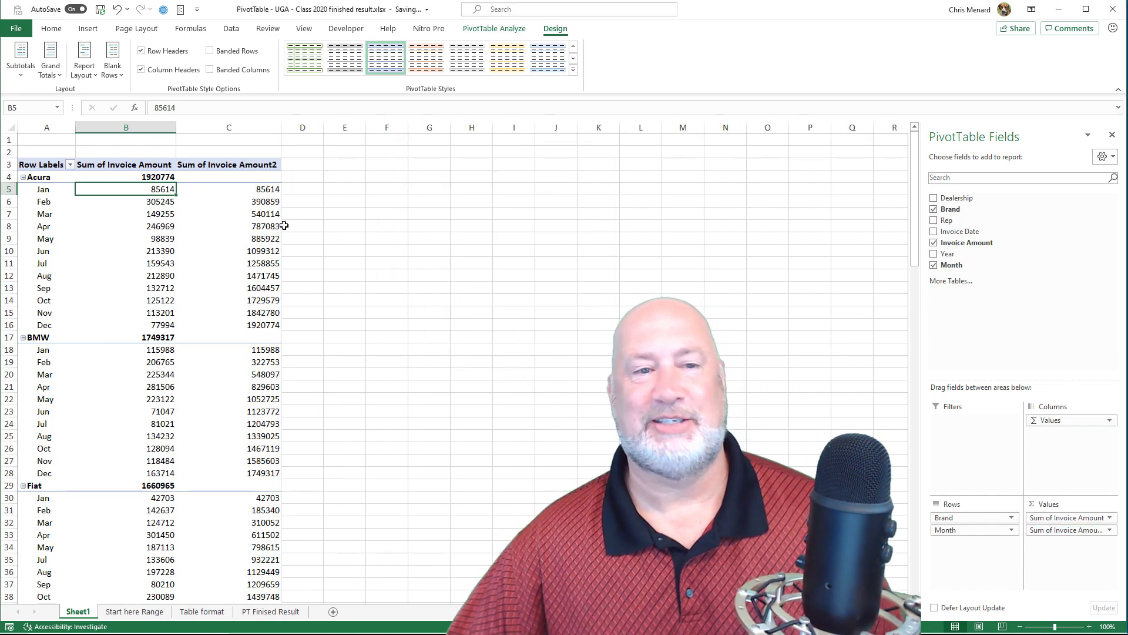
{"action": "mouse_move", "coordinate": [277, 221]}
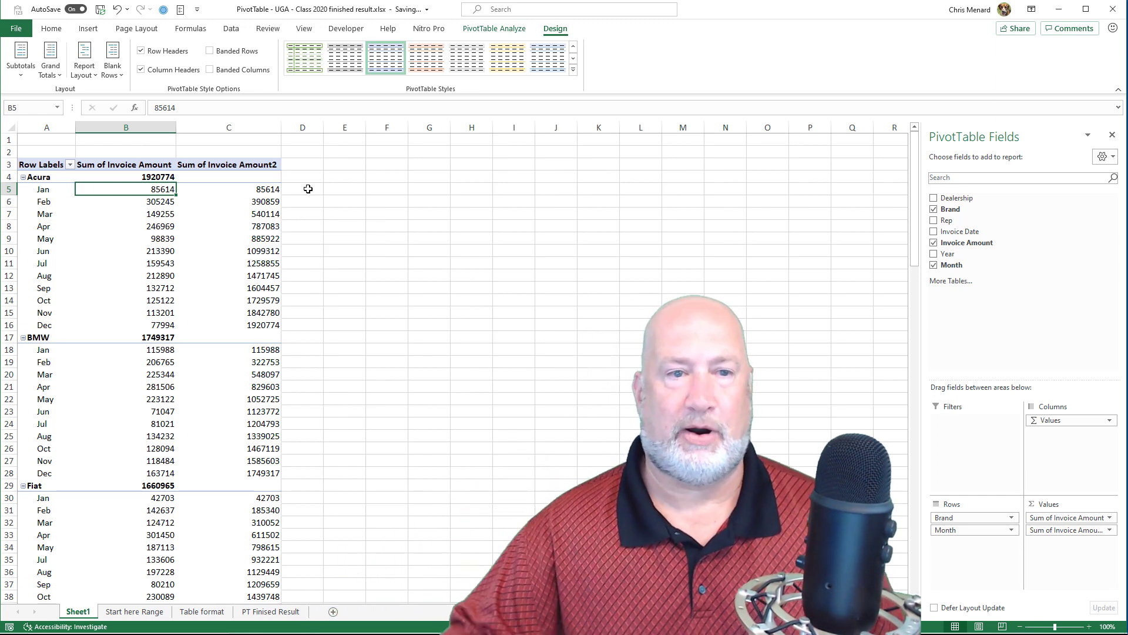
{"action": "left_click", "coordinate": [253, 190]}
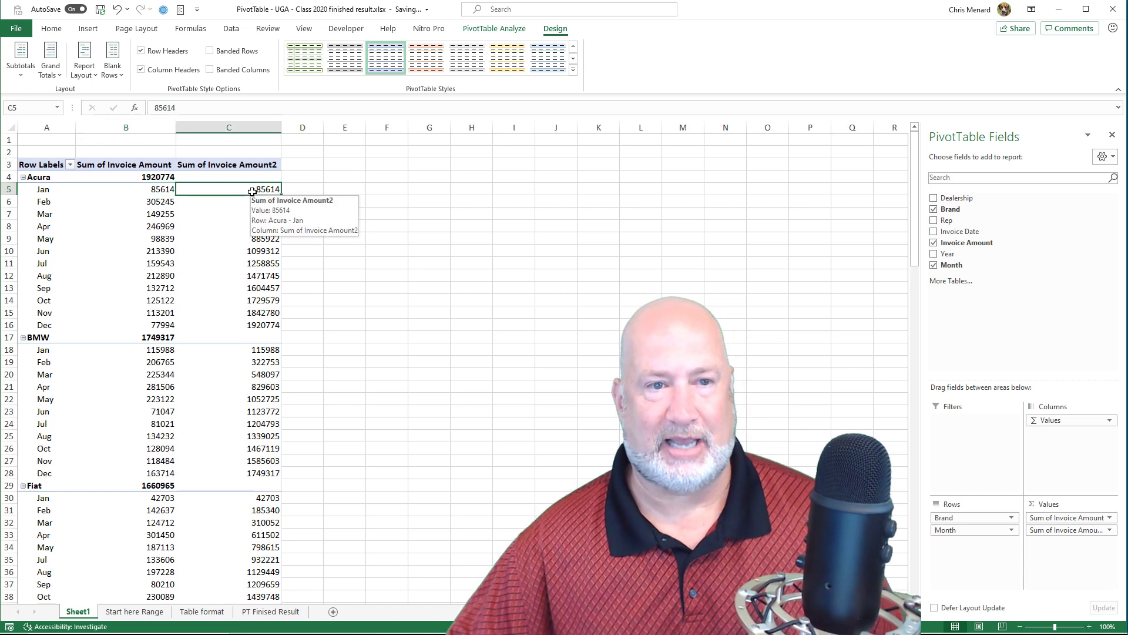
{"action": "left_click", "coordinate": [148, 190]}
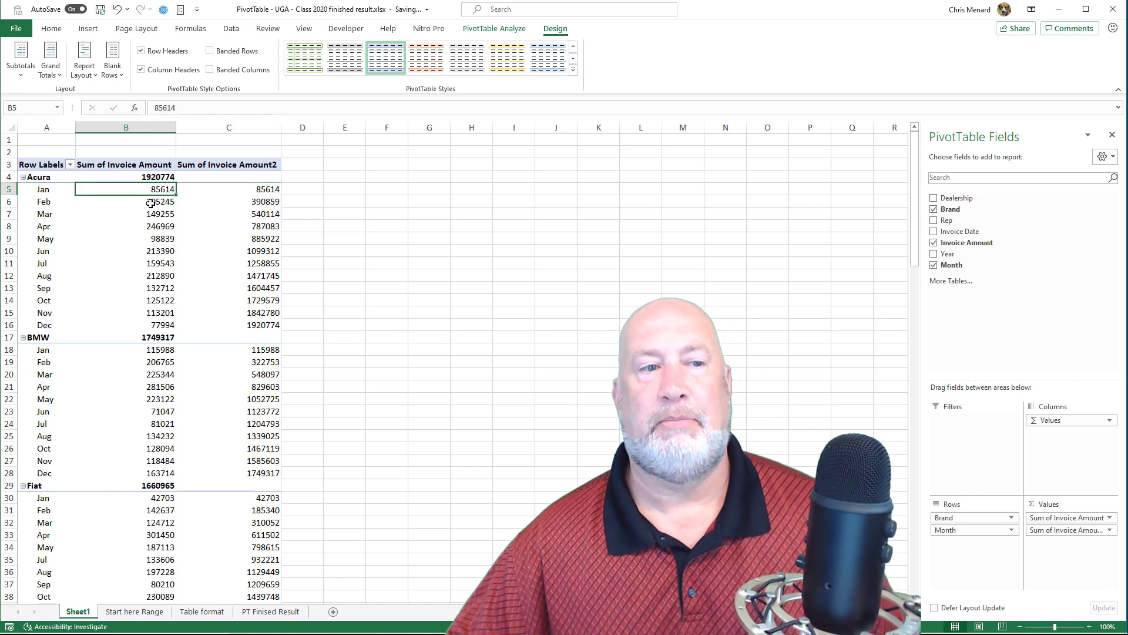
{"action": "left_click", "coordinate": [151, 203]}
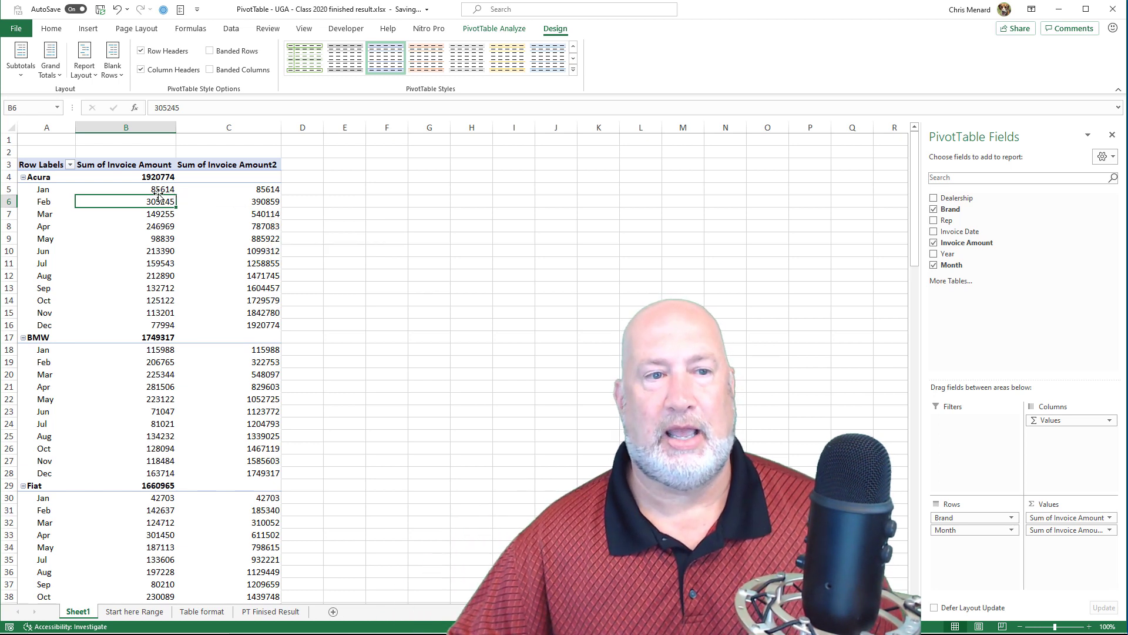
{"action": "left_click", "coordinate": [243, 203]}
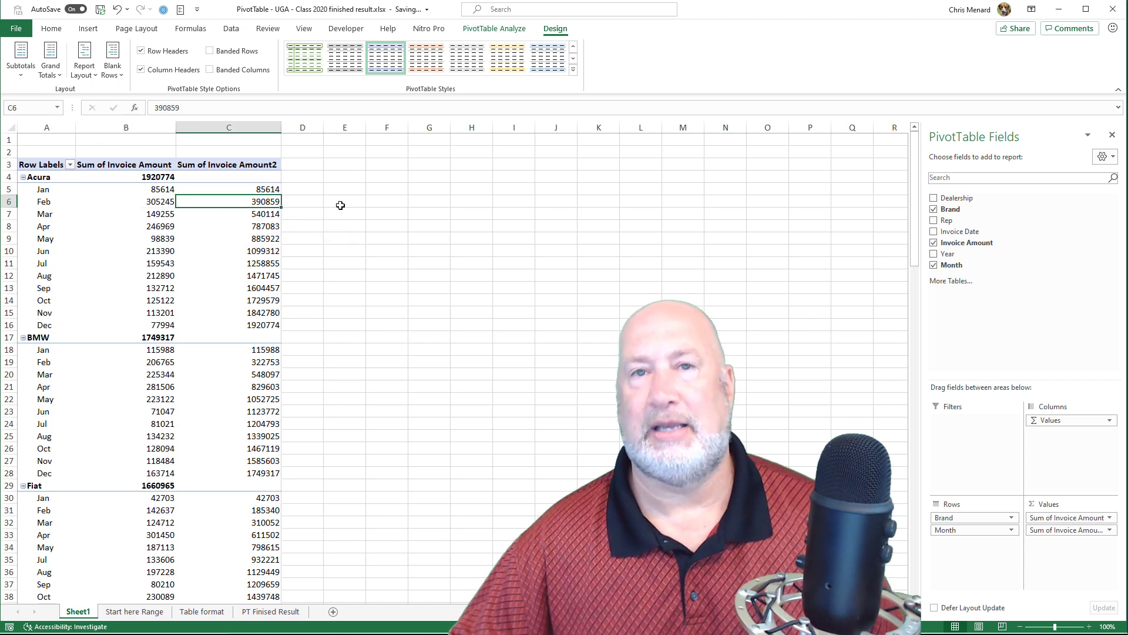
{"action": "left_click_drag", "start_coordinate": [155, 189], "coordinate": [155, 201]}
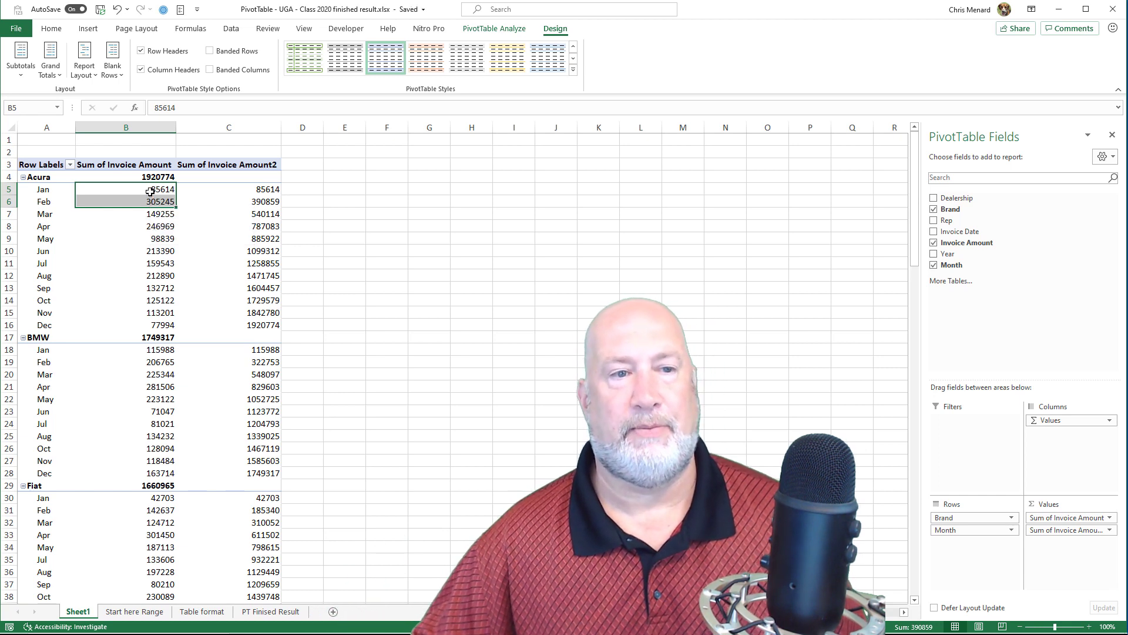
{"action": "left_click_drag", "start_coordinate": [150, 190], "coordinate": [144, 322]}
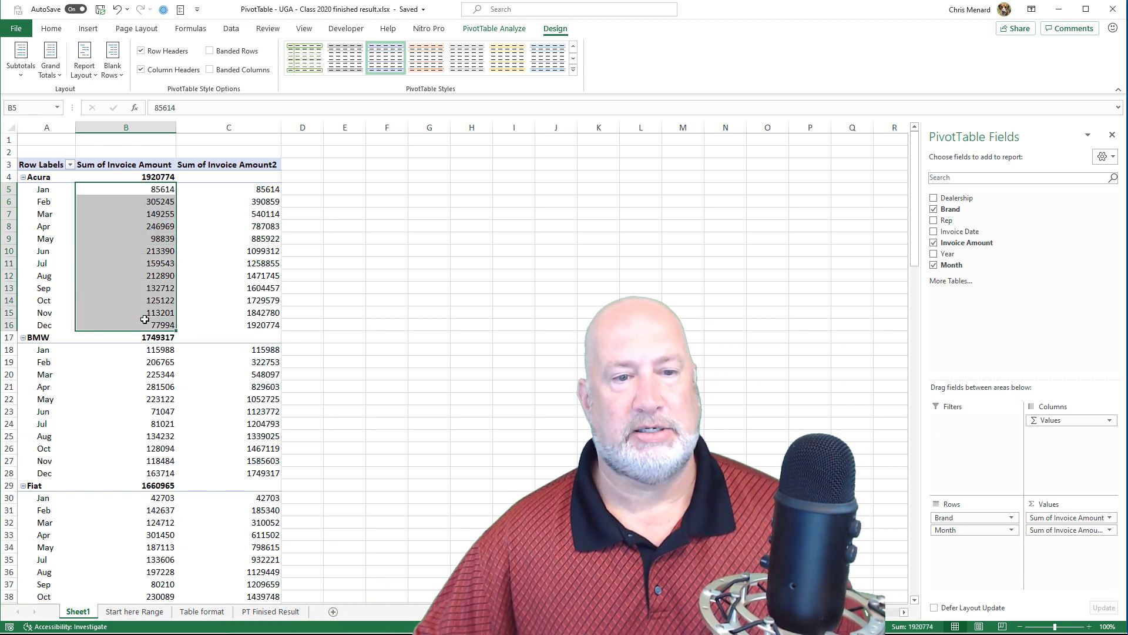
{"action": "left_click", "coordinate": [257, 327]}
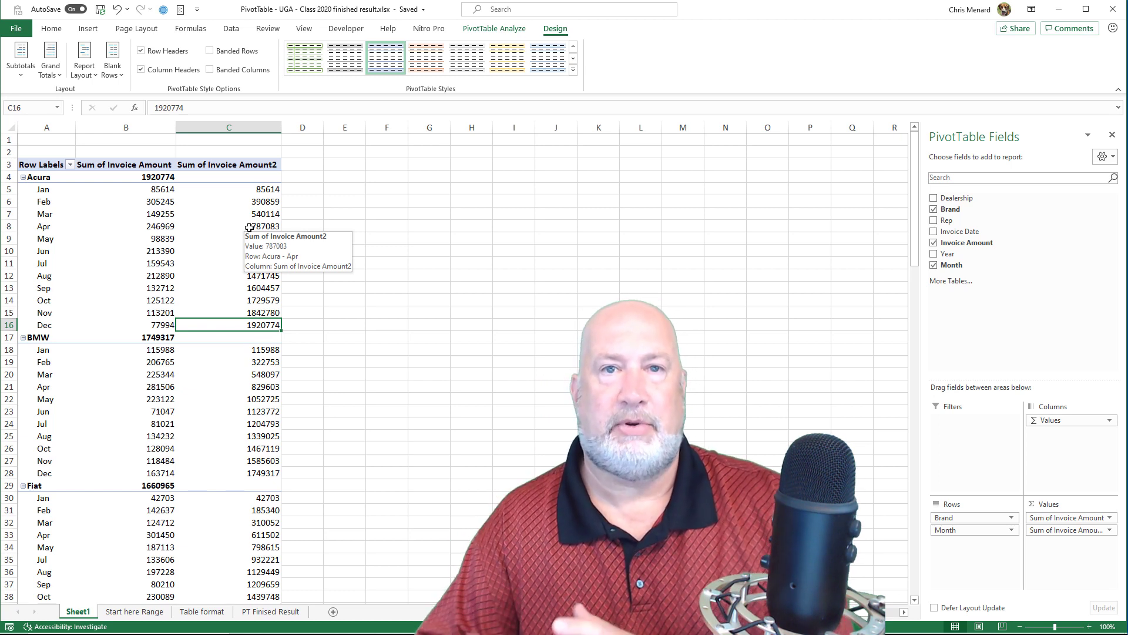
{"action": "left_click", "coordinate": [135, 611]}
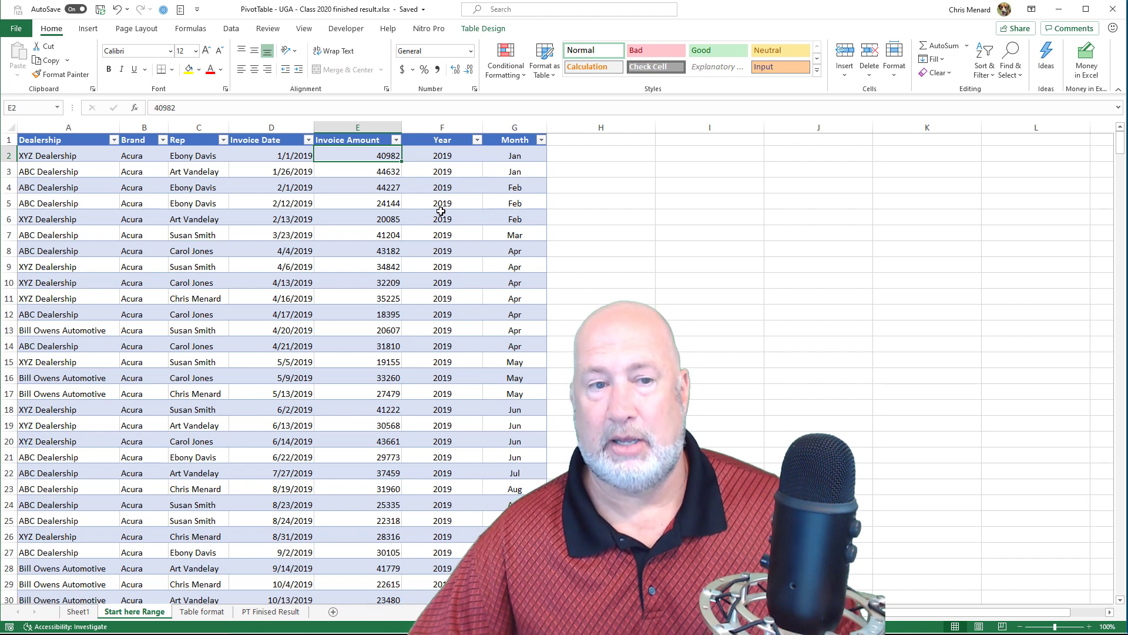
{"action": "left_click", "coordinate": [77, 612]}
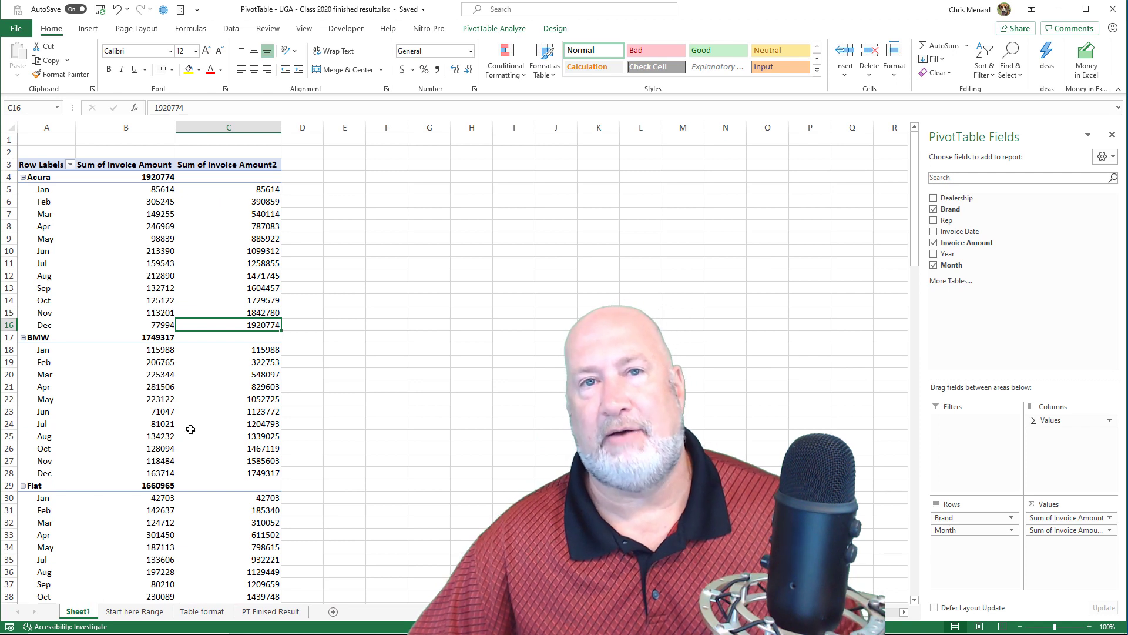
{"action": "mouse_move", "coordinate": [190, 429]}
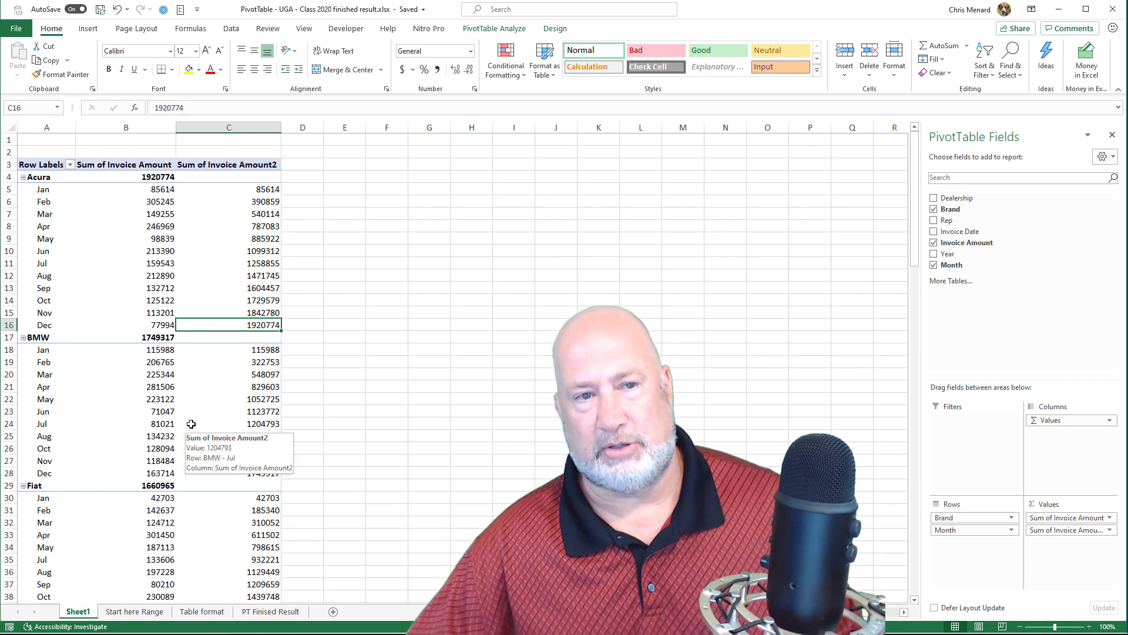
{"action": "mouse_move", "coordinate": [212, 190]}
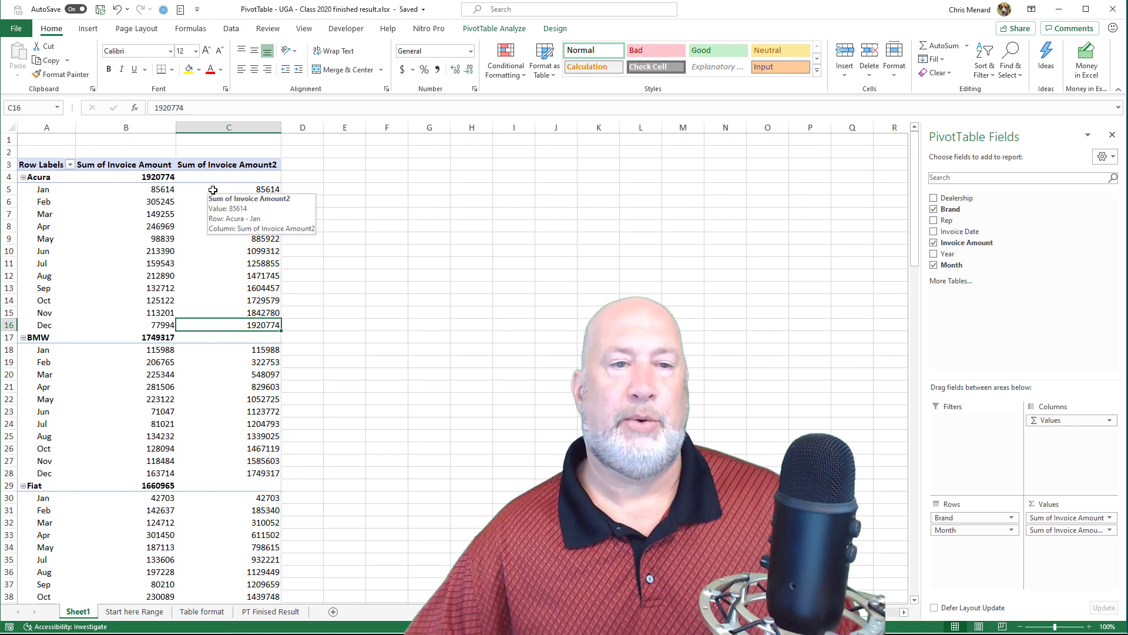
{"action": "mouse_move", "coordinate": [252, 253]}
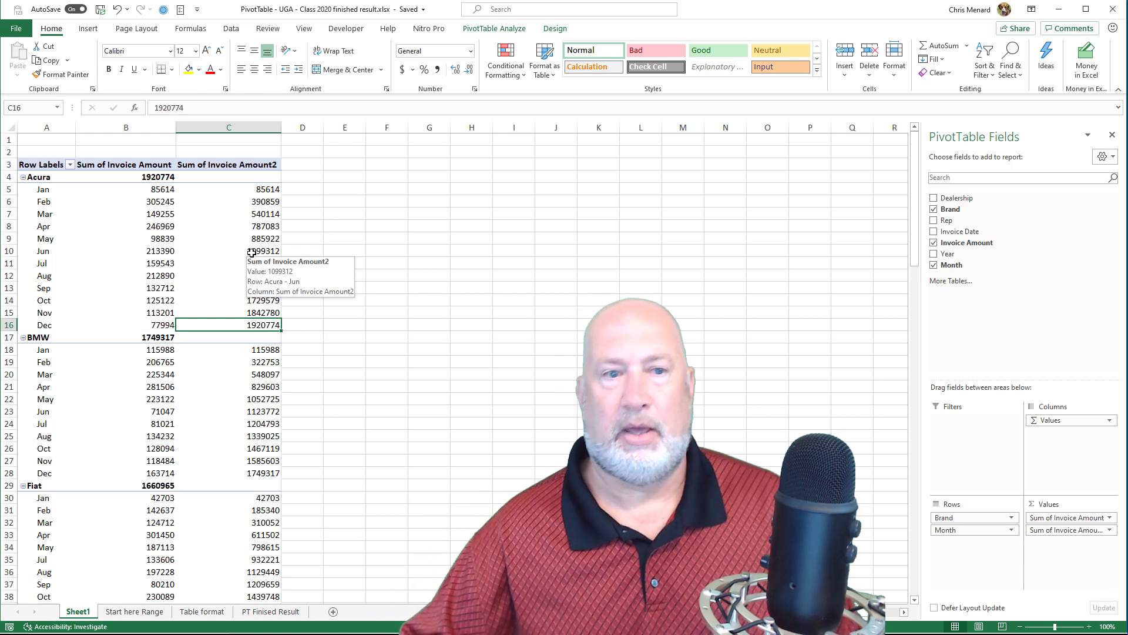
{"action": "mouse_move", "coordinate": [161, 193]}
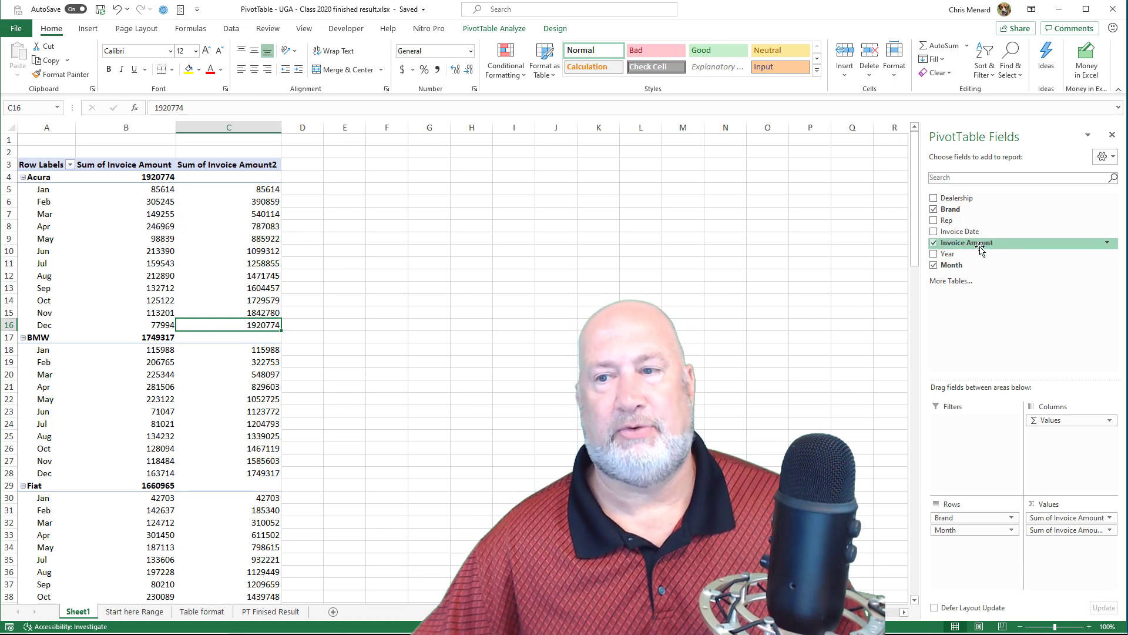
- Add Invoice Amount to Values a third time and open its Value Field Settings
{"action": "left_click_drag", "start_coordinate": [980, 247], "coordinate": [1061, 543]}
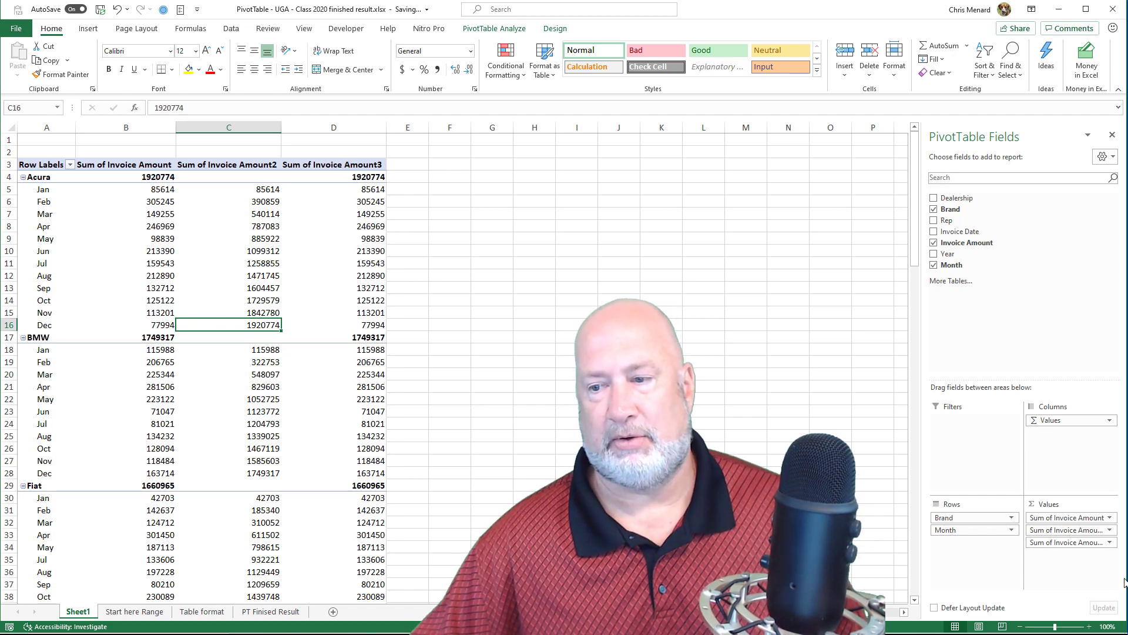
{"action": "left_click", "coordinate": [1110, 543]}
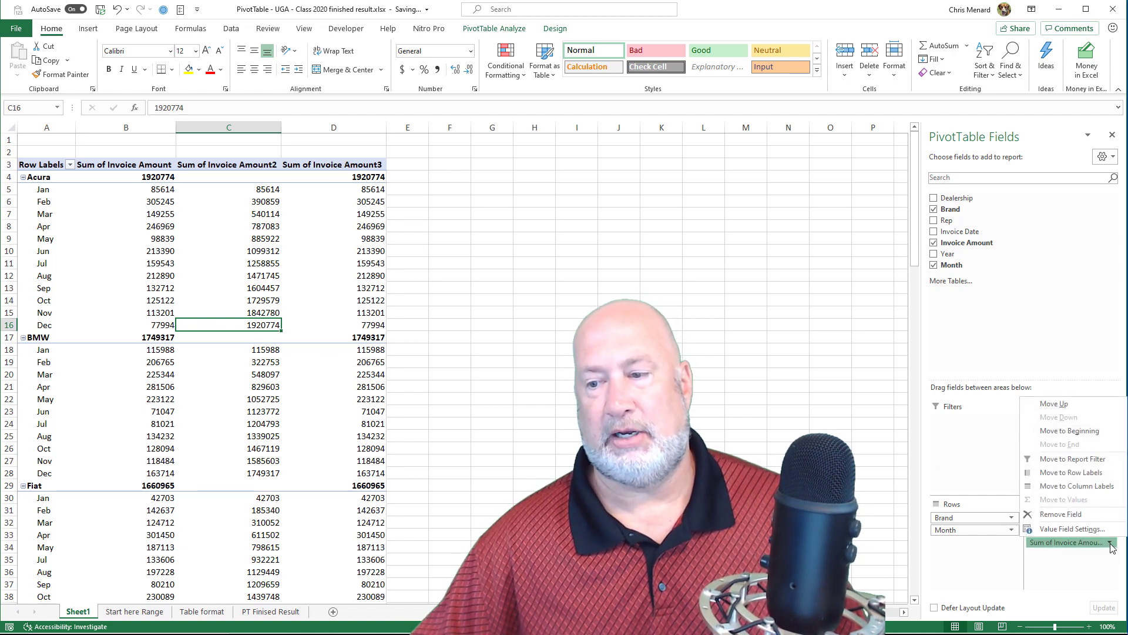
{"action": "left_click", "coordinate": [1066, 534]}
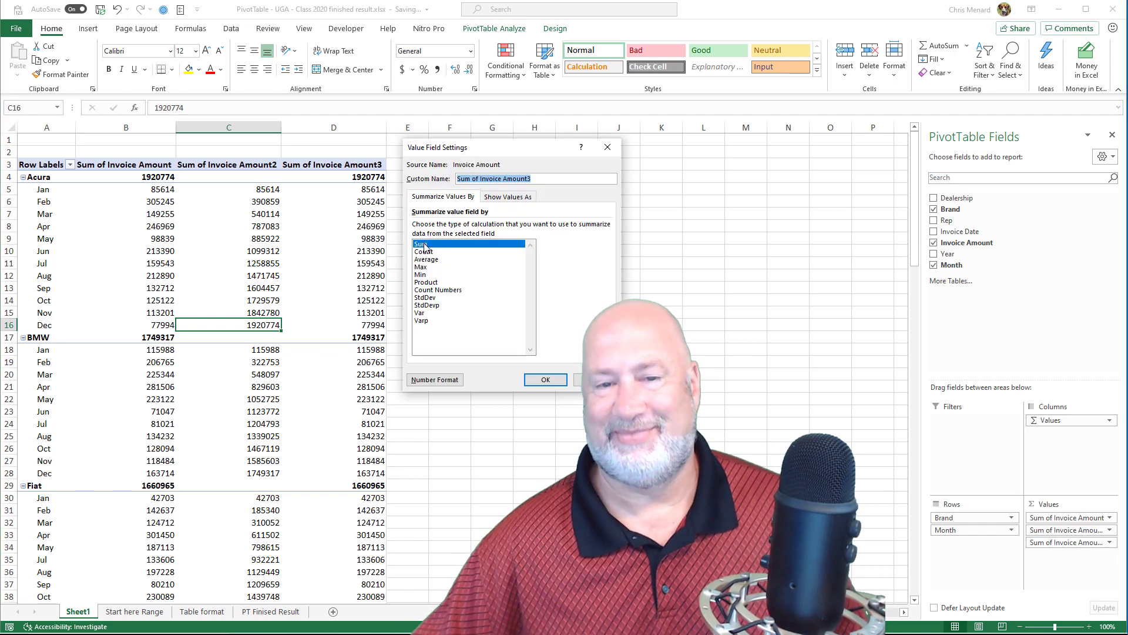
- Show the third field as Difference From, base field Month, base item (previous)
{"action": "left_click", "coordinate": [510, 199]}
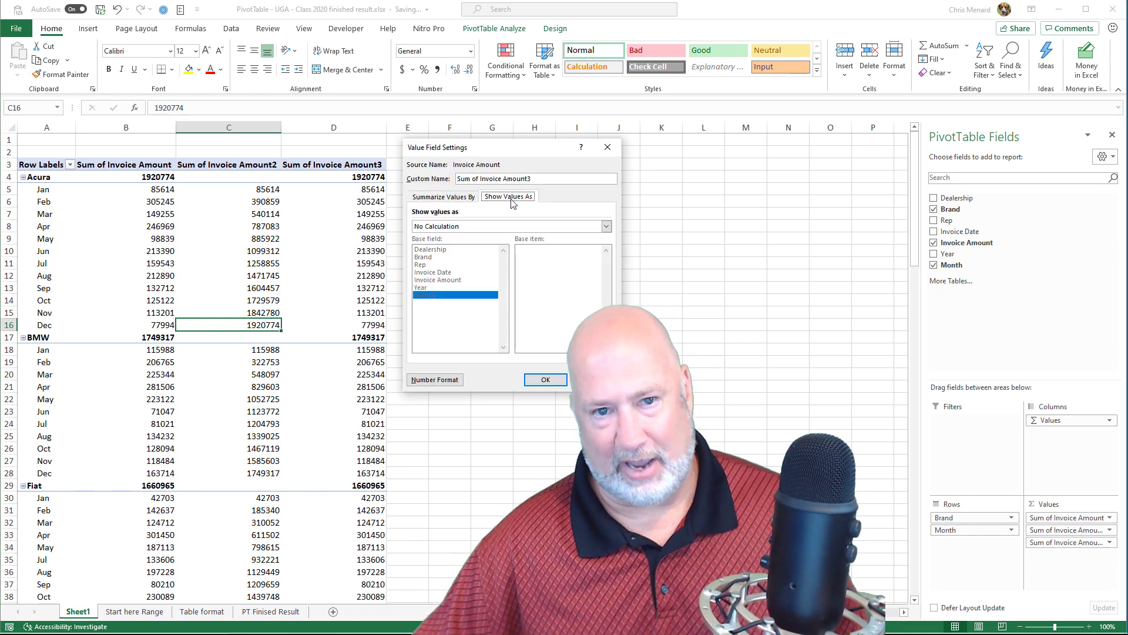
{"action": "left_click", "coordinate": [607, 227]}
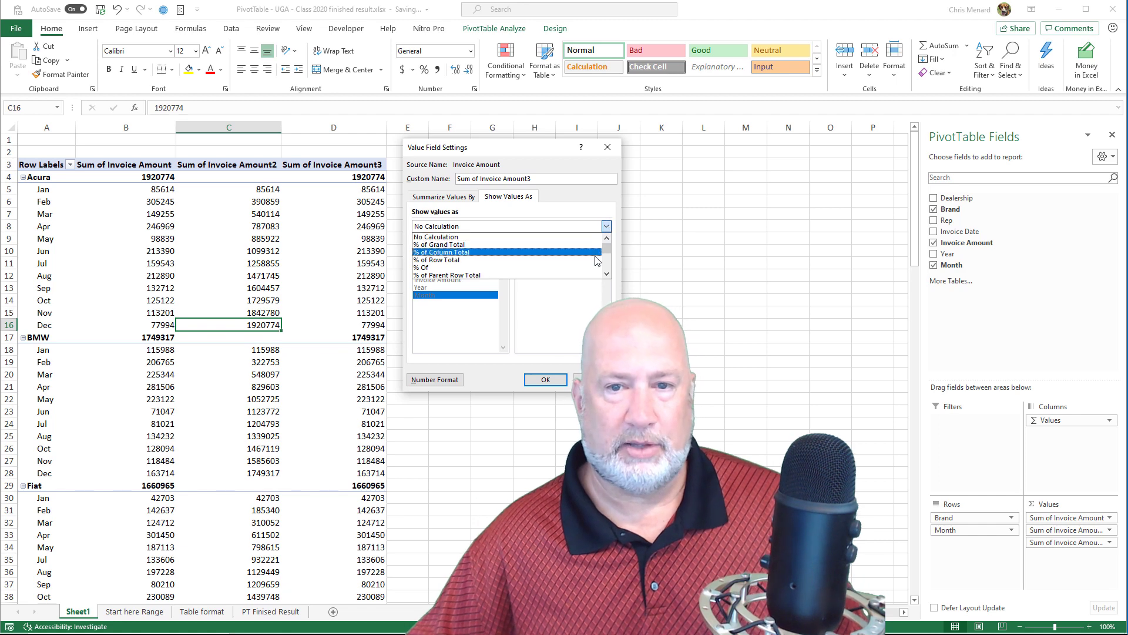
{"action": "left_click", "coordinate": [606, 274]}
{"action": "left_click", "coordinate": [606, 274]}
{"action": "left_click", "coordinate": [607, 275]}
{"action": "left_click", "coordinate": [607, 275]}
{"action": "left_click", "coordinate": [607, 274]}
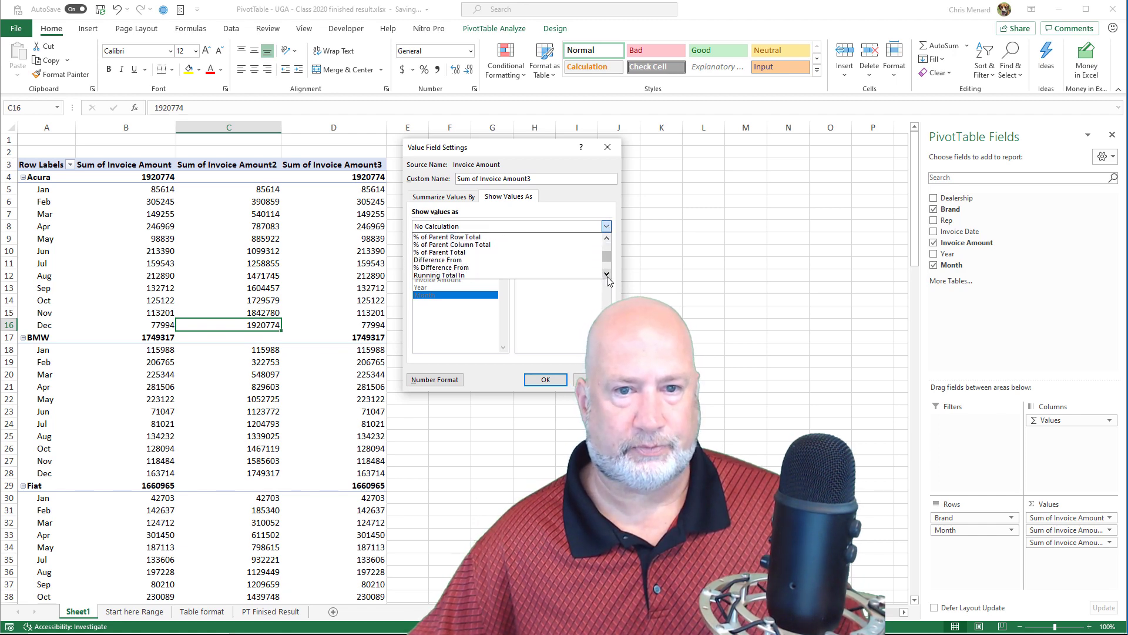
{"action": "left_click", "coordinate": [447, 260]}
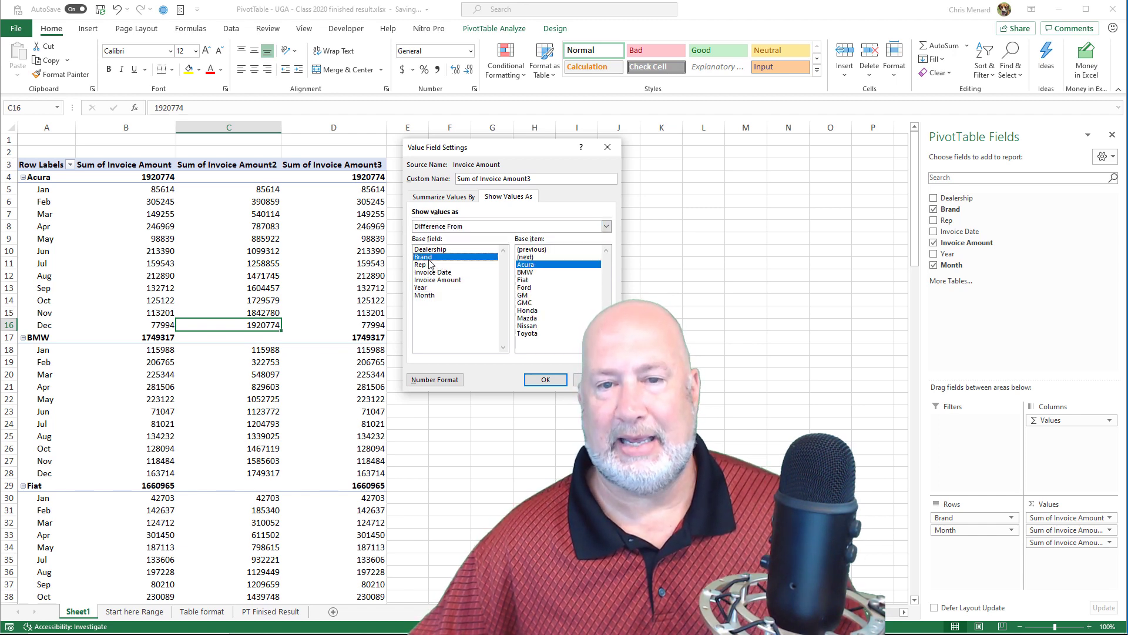
{"action": "left_click", "coordinate": [434, 264]}
{"action": "left_click", "coordinate": [433, 288]}
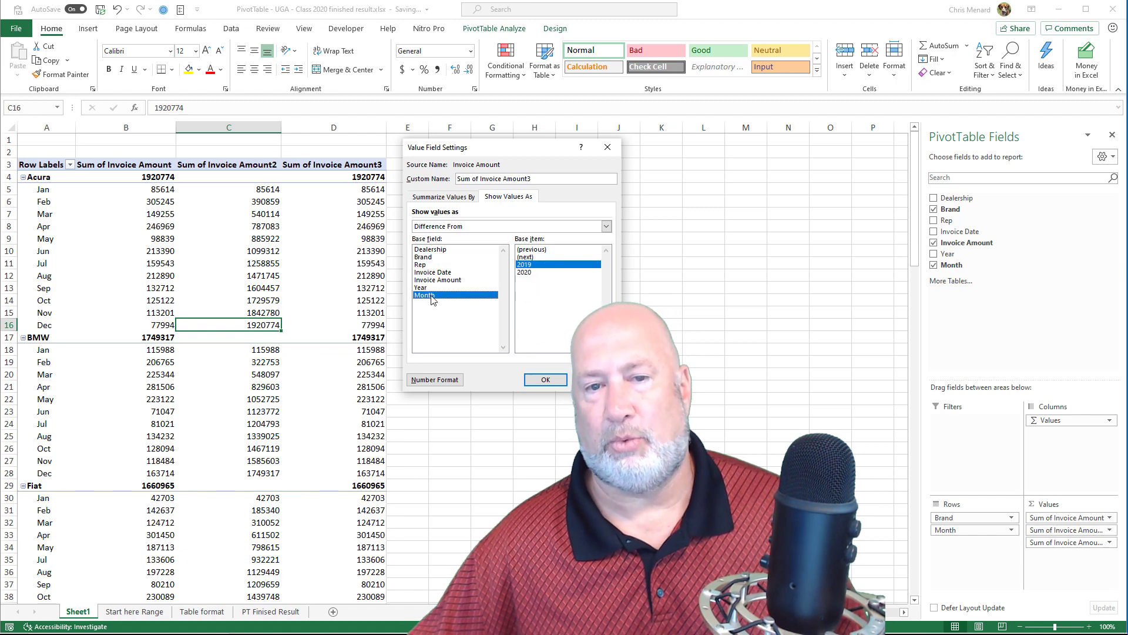
{"action": "left_click", "coordinate": [433, 295]}
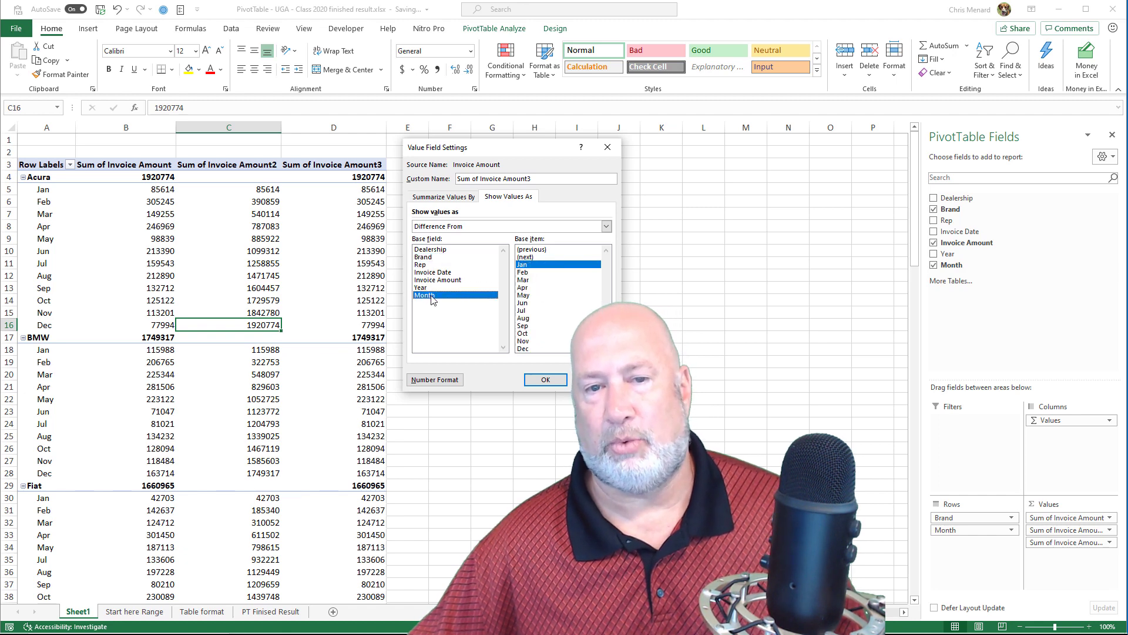
{"action": "left_click", "coordinate": [543, 250]}
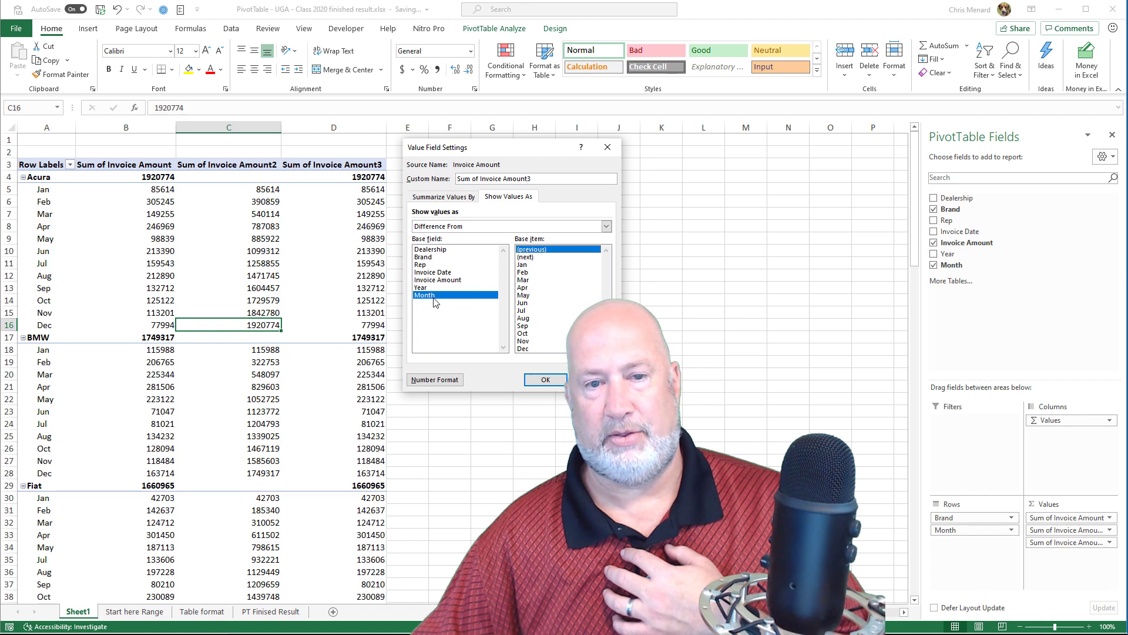
{"action": "left_click", "coordinate": [545, 380]}
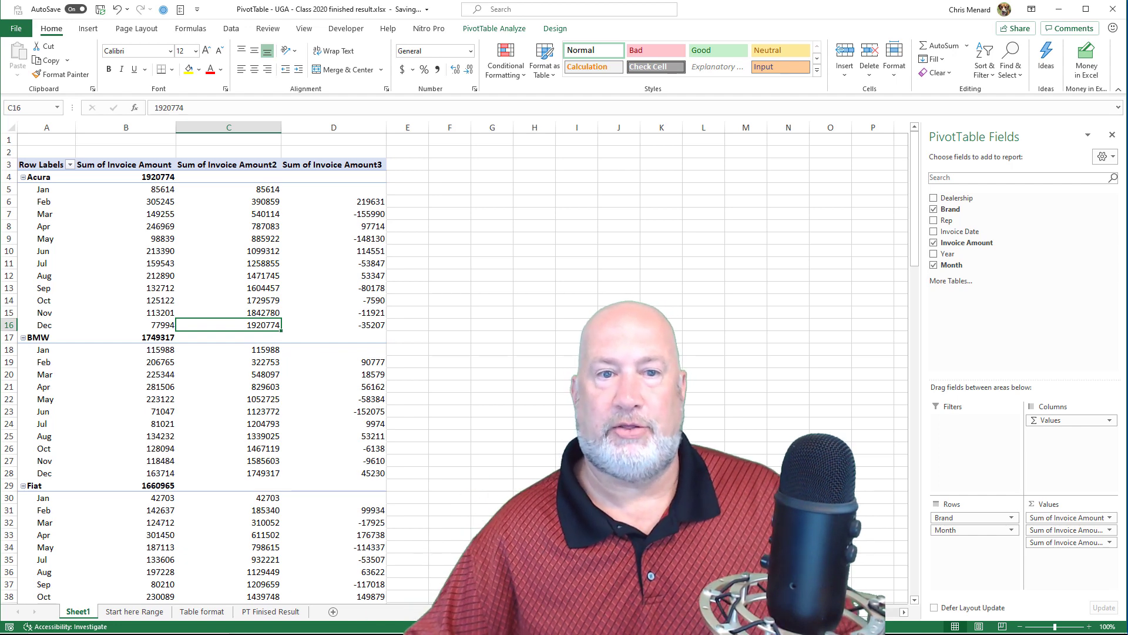
- Verify Acura's differences with check formulas =B6-B5 and =B7-B6, giving 219631 and -155990
{"action": "left_click", "coordinate": [355, 192]}
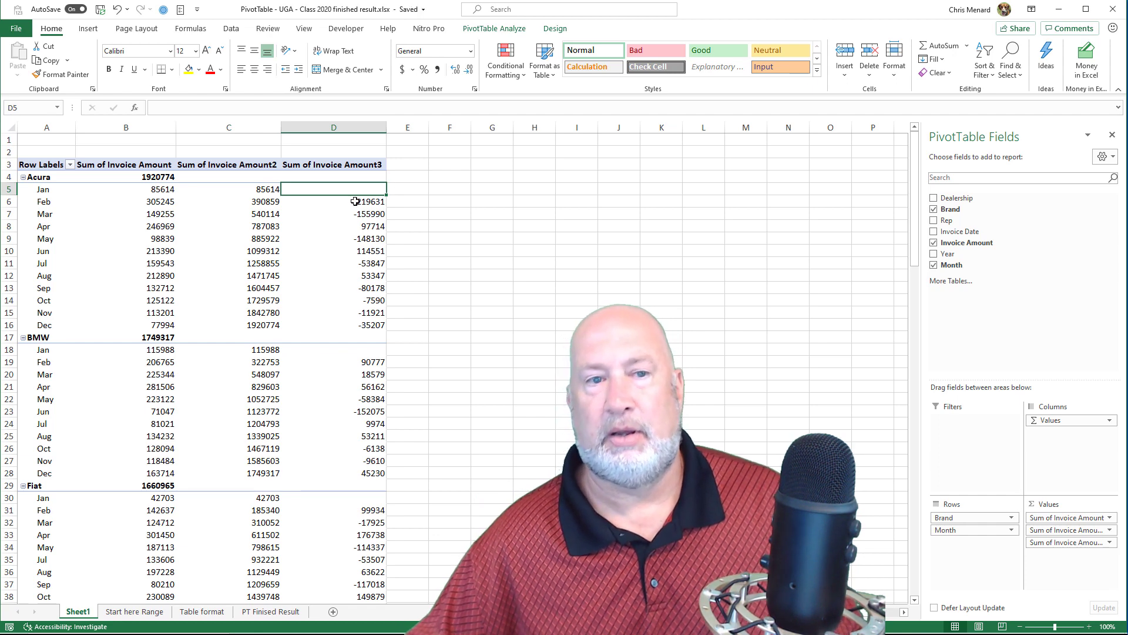
{"action": "left_click", "coordinate": [351, 203]}
{"action": "left_click", "coordinate": [479, 204]}
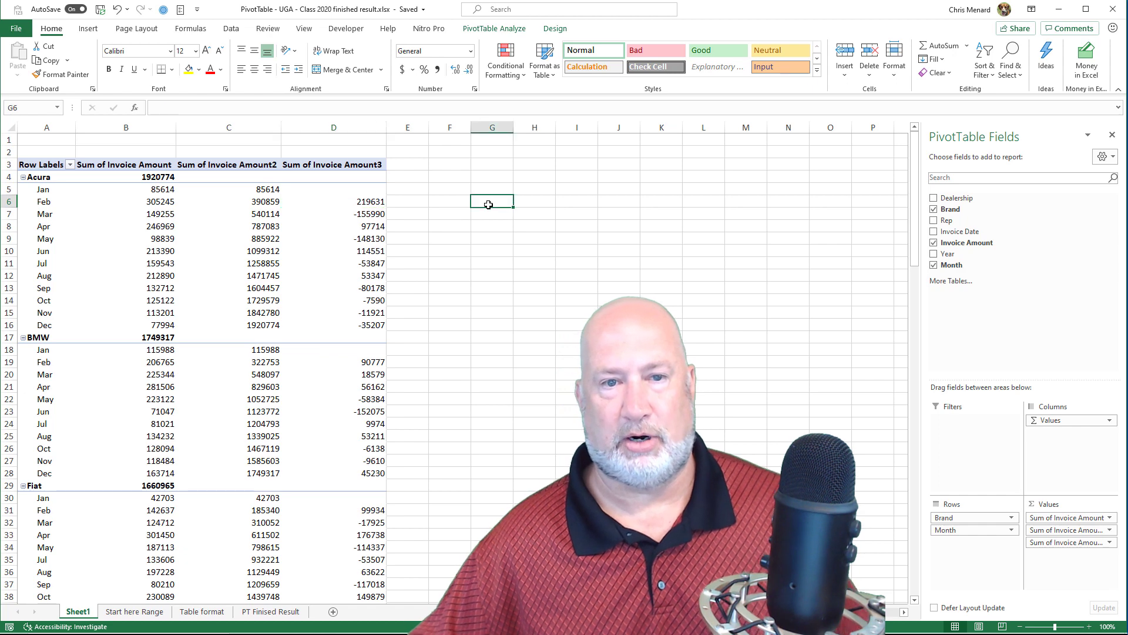
{"action": "type", "text": "-"}
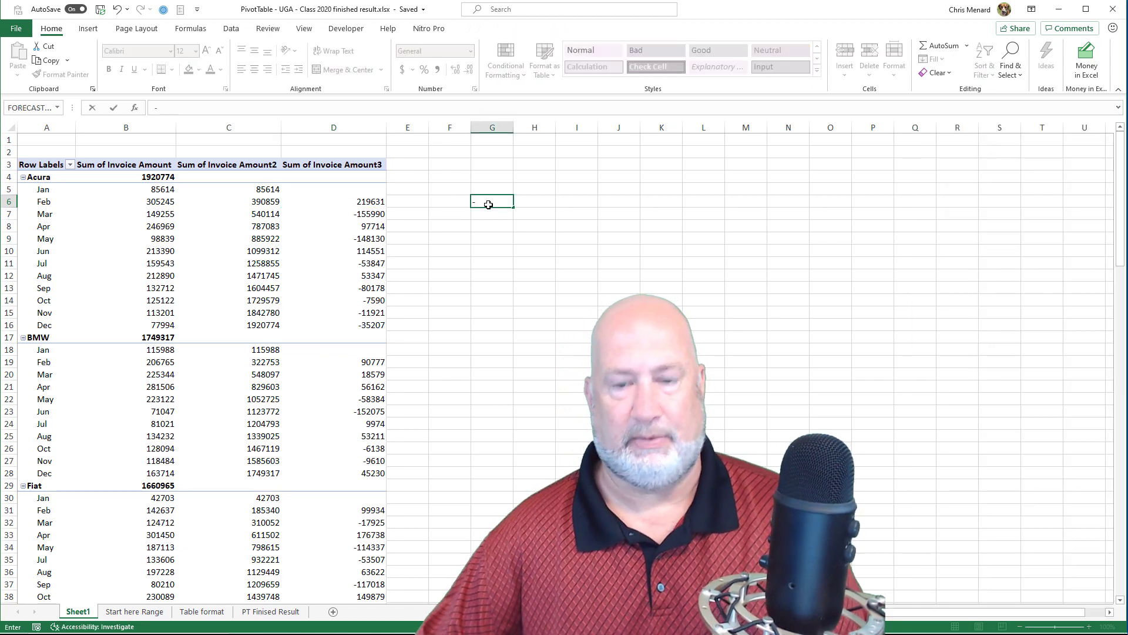
{"action": "key", "text": "Escape"}
{"action": "type", "text": "="}
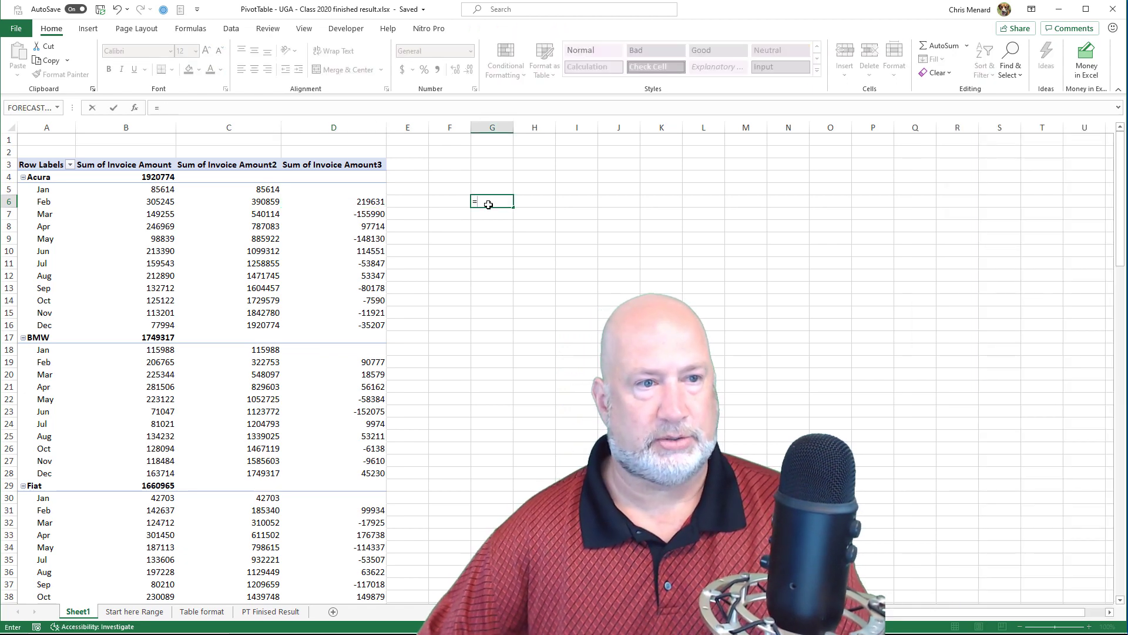
{"action": "type", "text": "b6"}
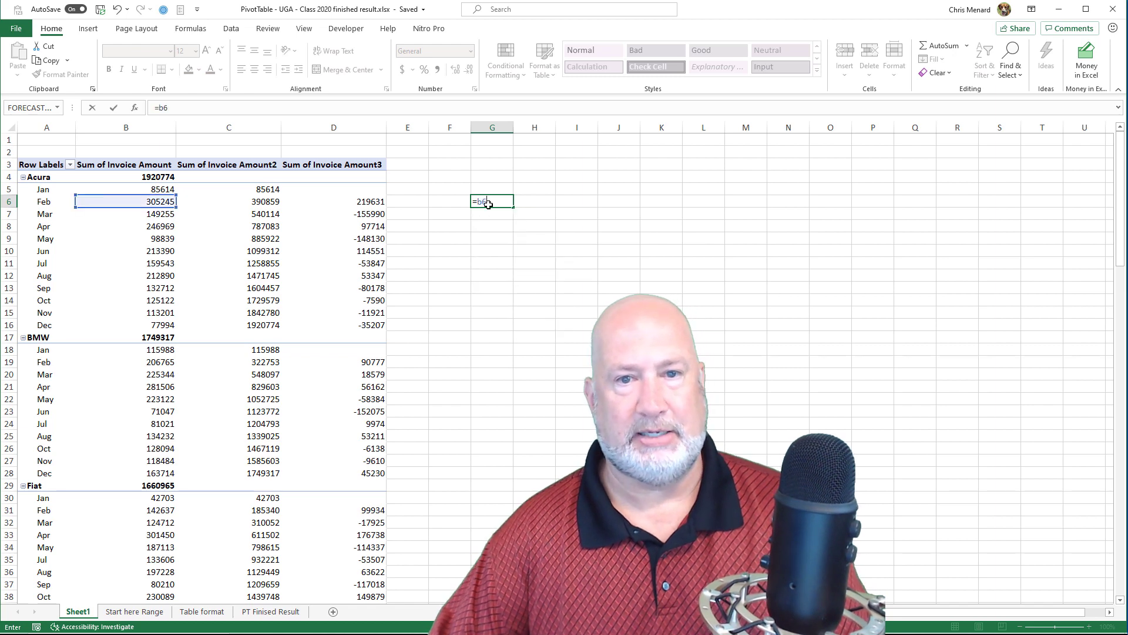
{"action": "type", "text": "-b5"}
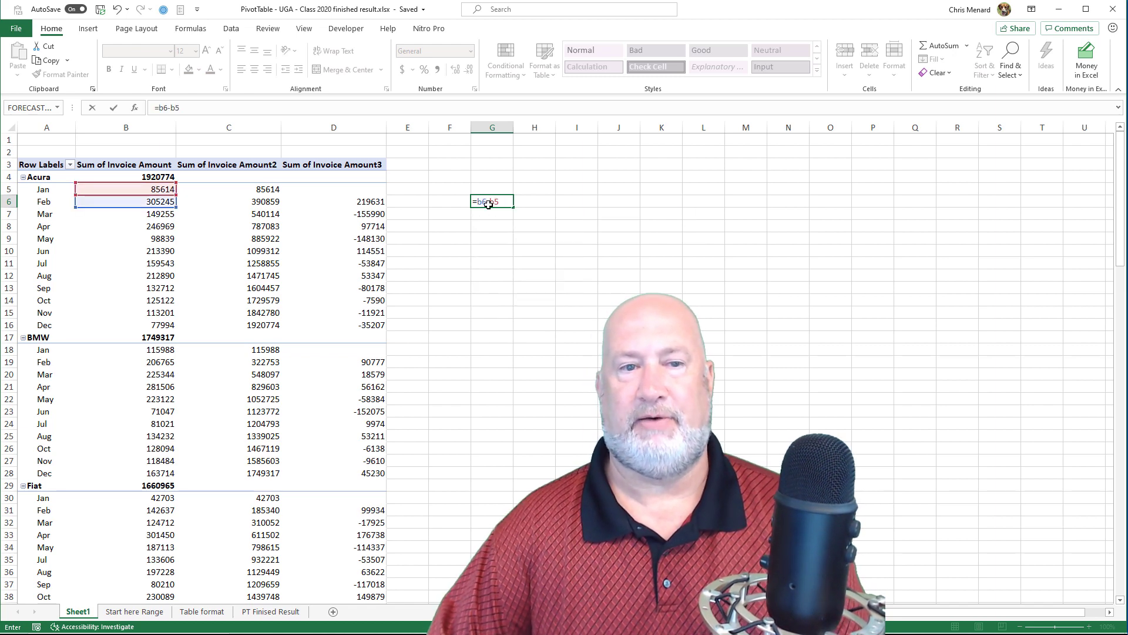
{"action": "key", "text": "Return"}
{"action": "key", "text": "Up"}
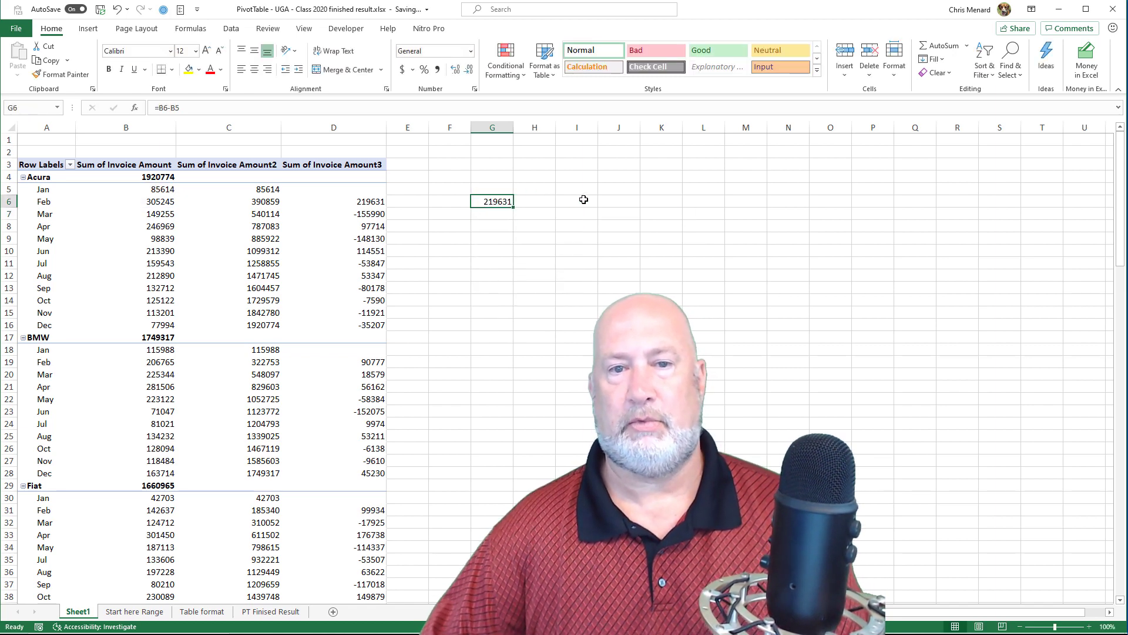
{"action": "left_click_drag", "start_coordinate": [513, 208], "coordinate": [532, 219]}
{"action": "left_click", "coordinate": [498, 215]}
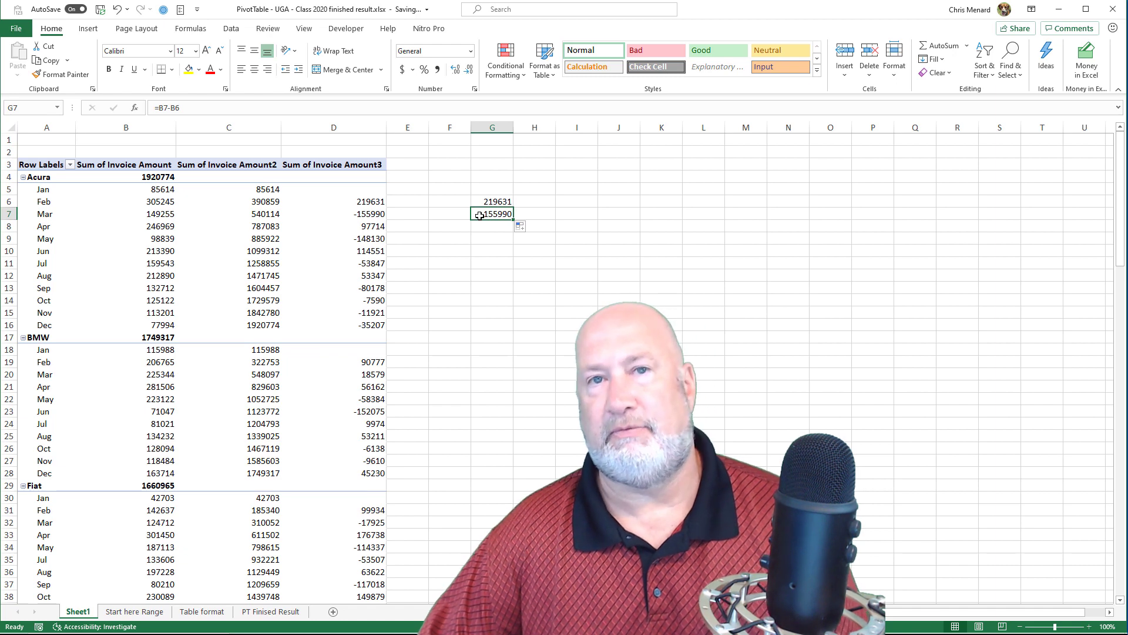
- Delete the two check formulas, leaving only the PivotTable
{"action": "left_click_drag", "start_coordinate": [483, 202], "coordinate": [489, 214]}
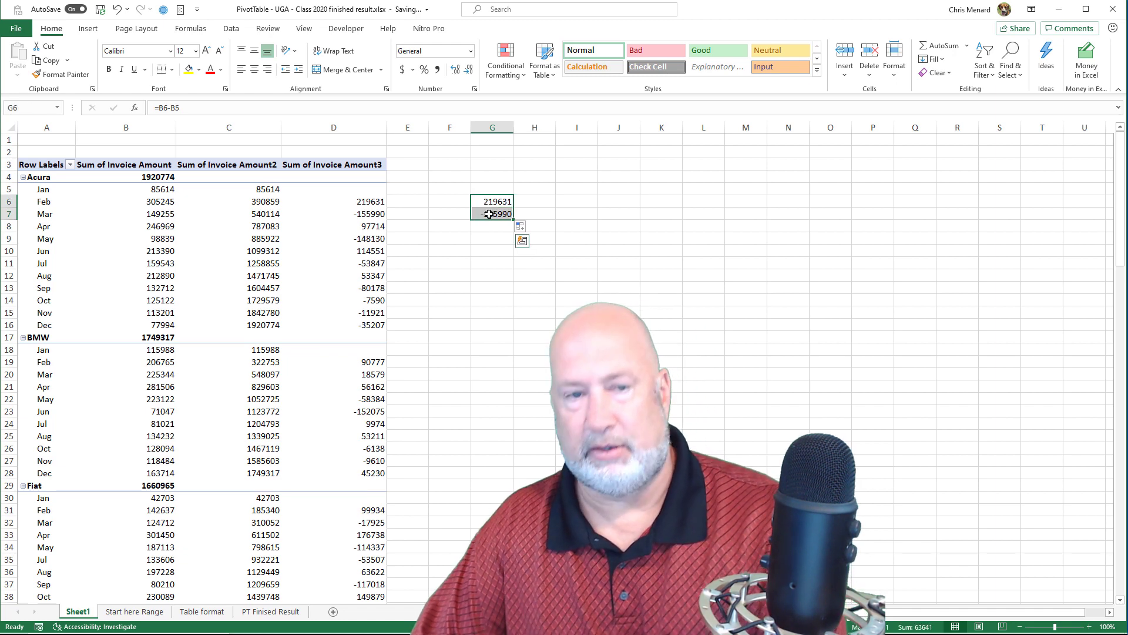
{"action": "key", "text": "Delete"}
{"action": "left_click", "coordinate": [431, 200]}
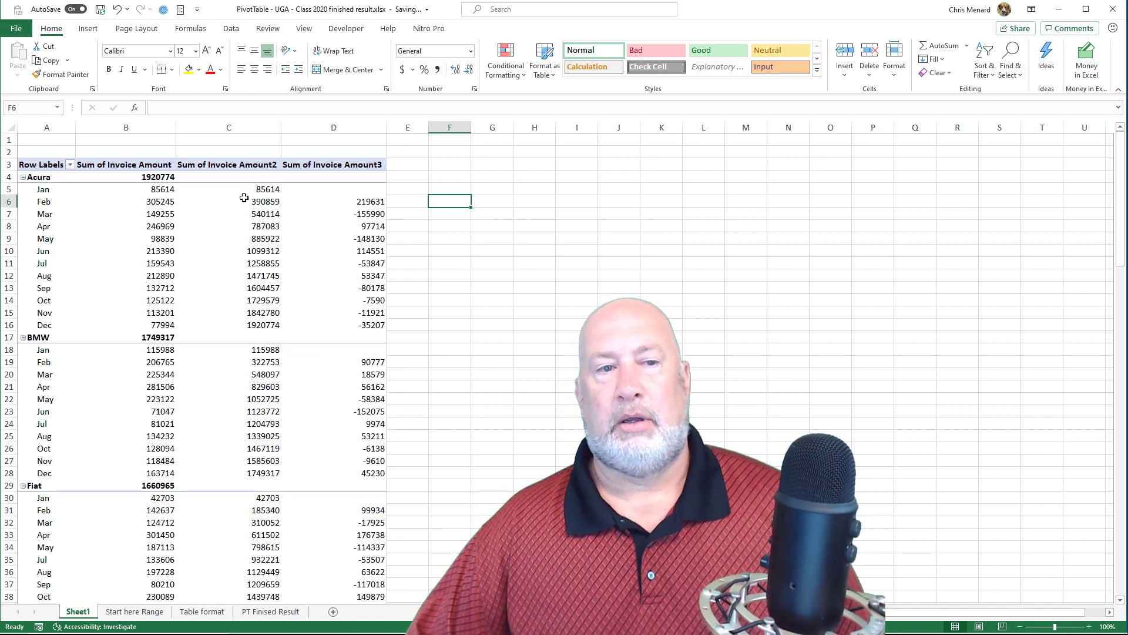
- Select Acura's values across all three pivot columns and inspect a negative difference
{"action": "left_click", "coordinate": [153, 181]}
{"action": "left_click_drag", "start_coordinate": [152, 181], "coordinate": [362, 328]}
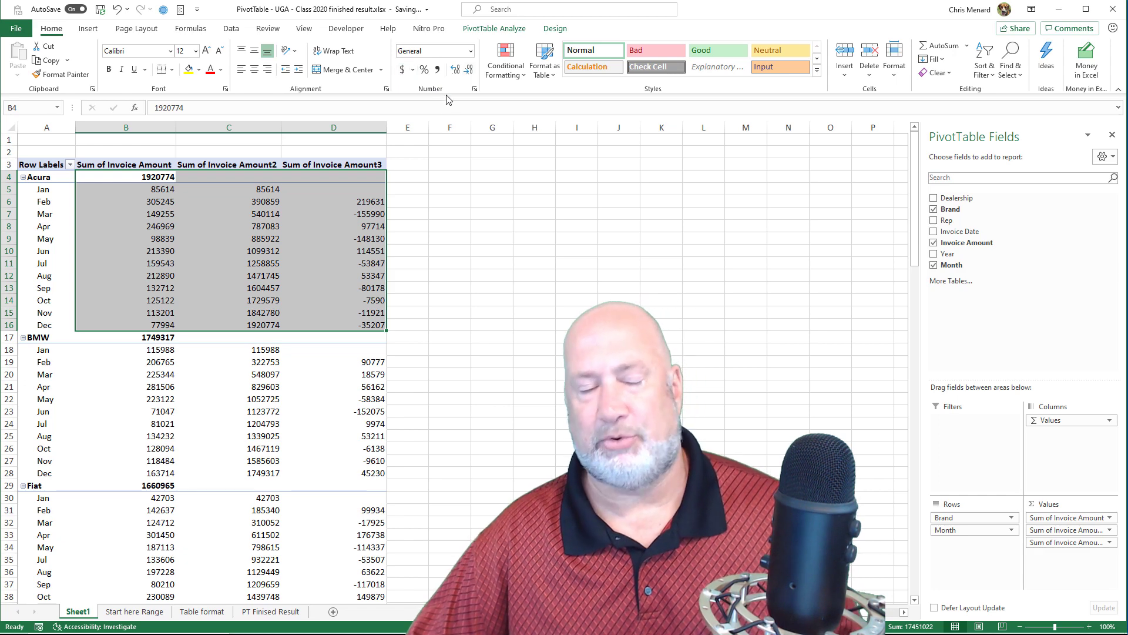
{"action": "left_click", "coordinate": [330, 210]}
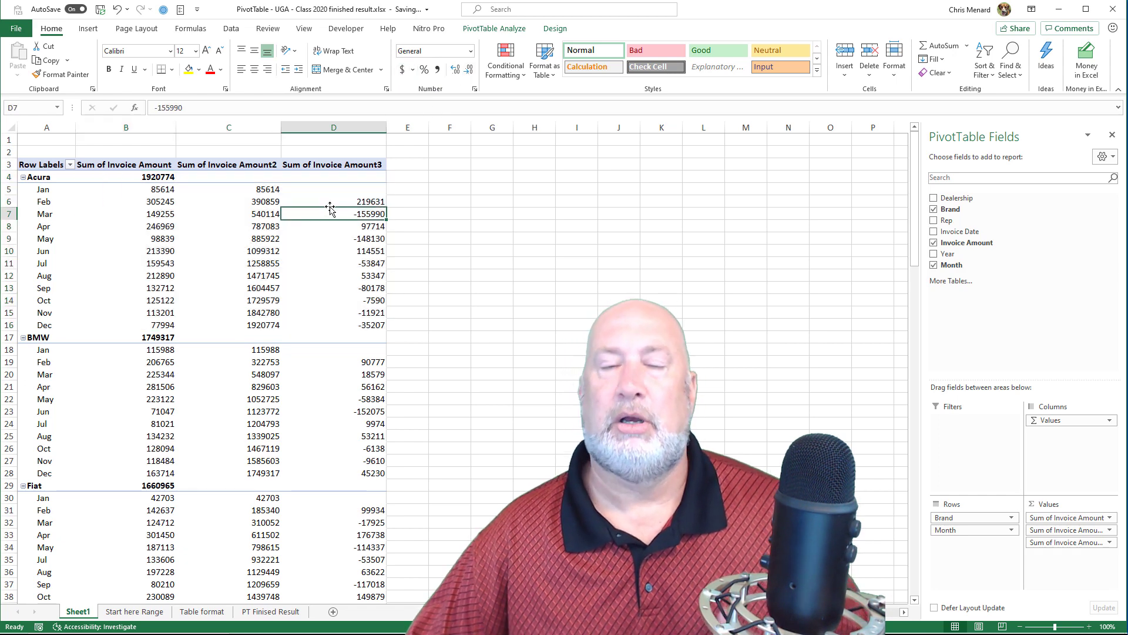
- Format Sum of Invoice Amount as Number with 0 decimals and a 1000 separator
{"action": "right_click", "coordinate": [168, 191]}
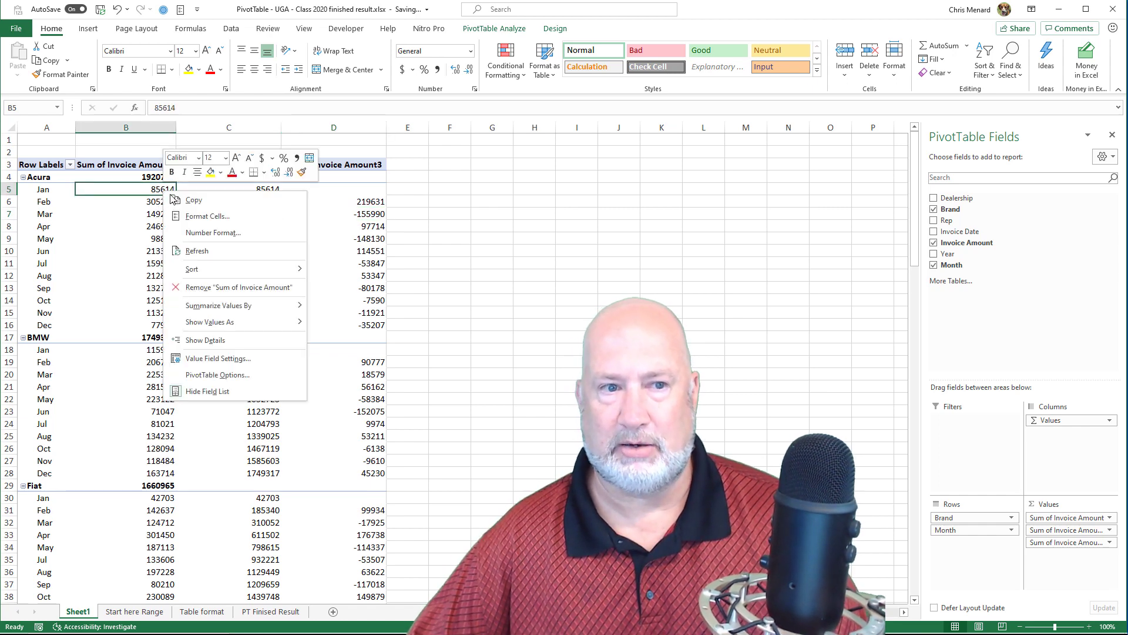
{"action": "left_click", "coordinate": [212, 232]}
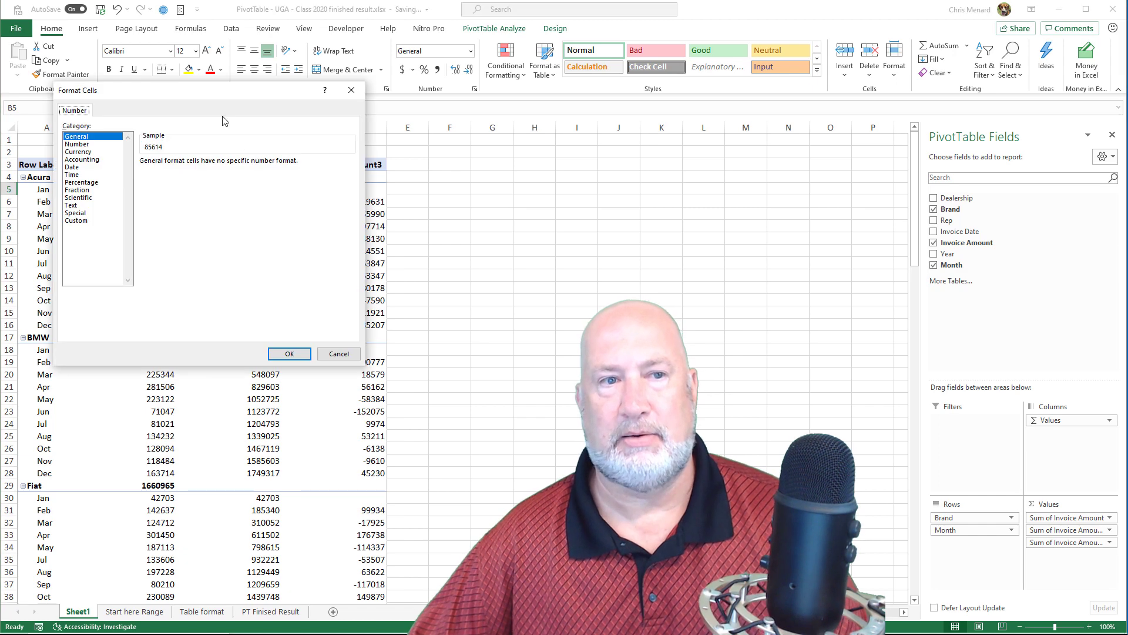
{"action": "left_click_drag", "start_coordinate": [237, 94], "coordinate": [602, 144]}
{"action": "left_click", "coordinate": [454, 195]}
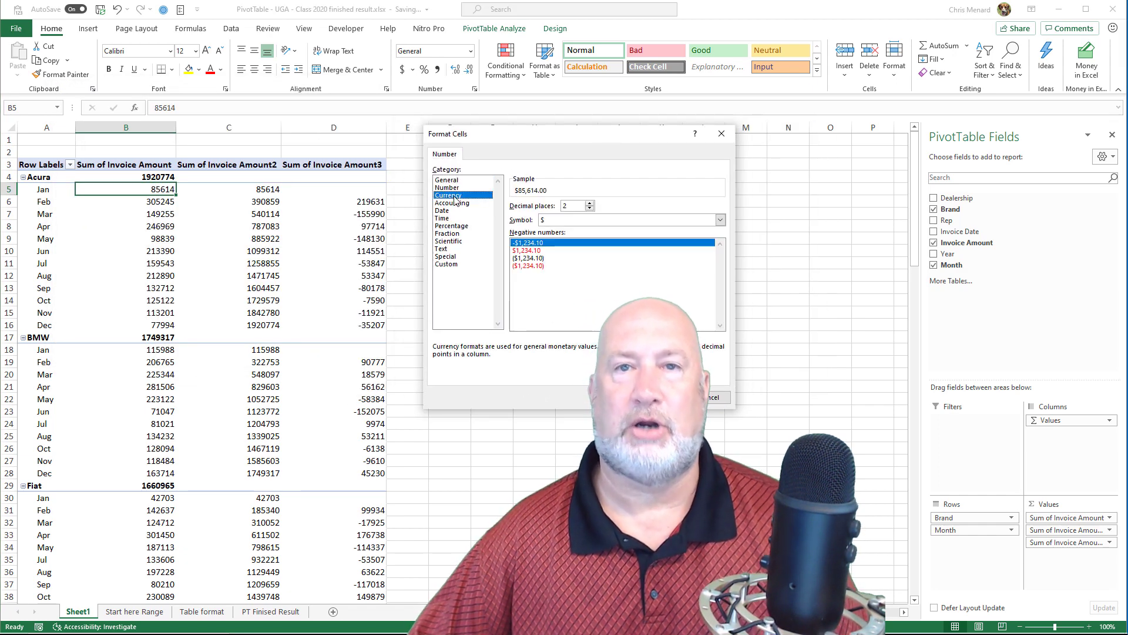
{"action": "left_click", "coordinate": [456, 188]}
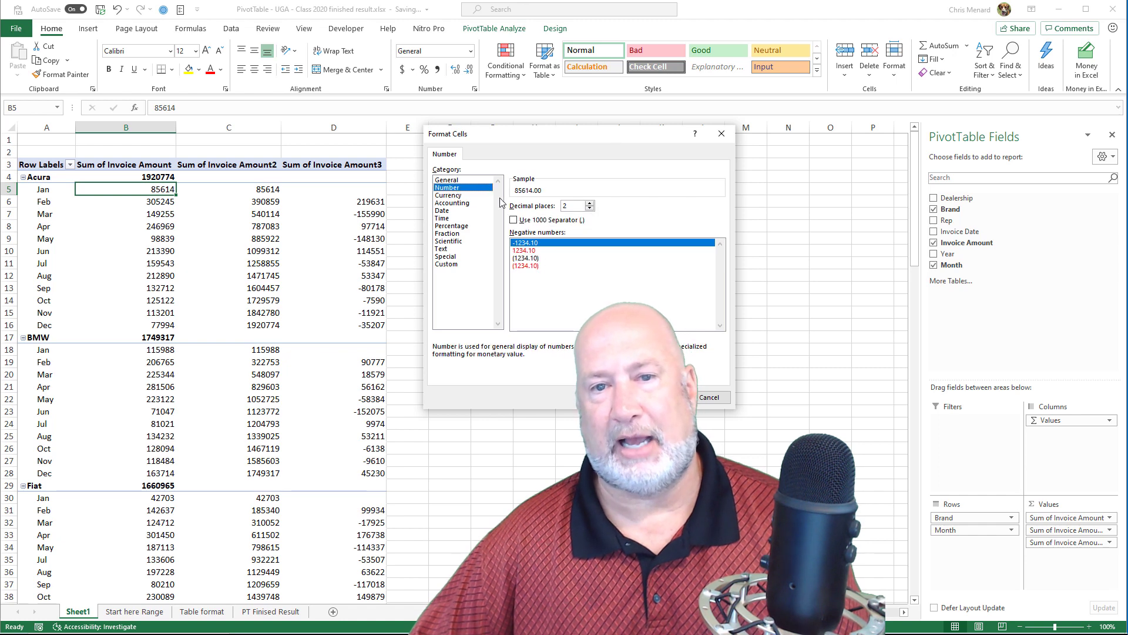
{"action": "left_click", "coordinate": [590, 208]}
{"action": "left_click", "coordinate": [590, 209]}
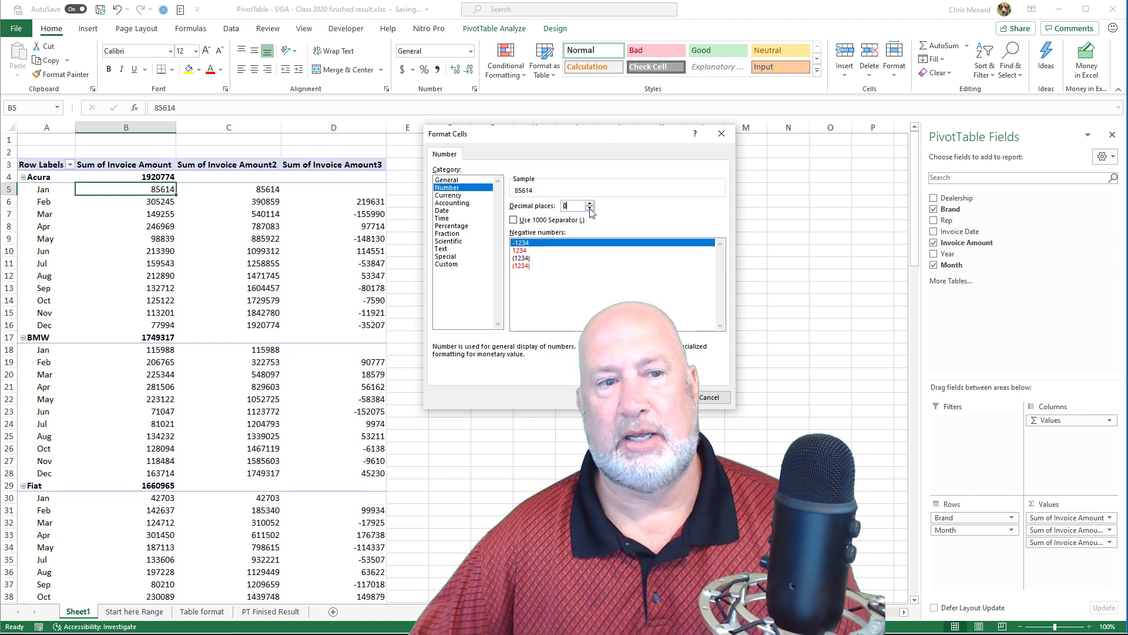
{"action": "left_click", "coordinate": [515, 220]}
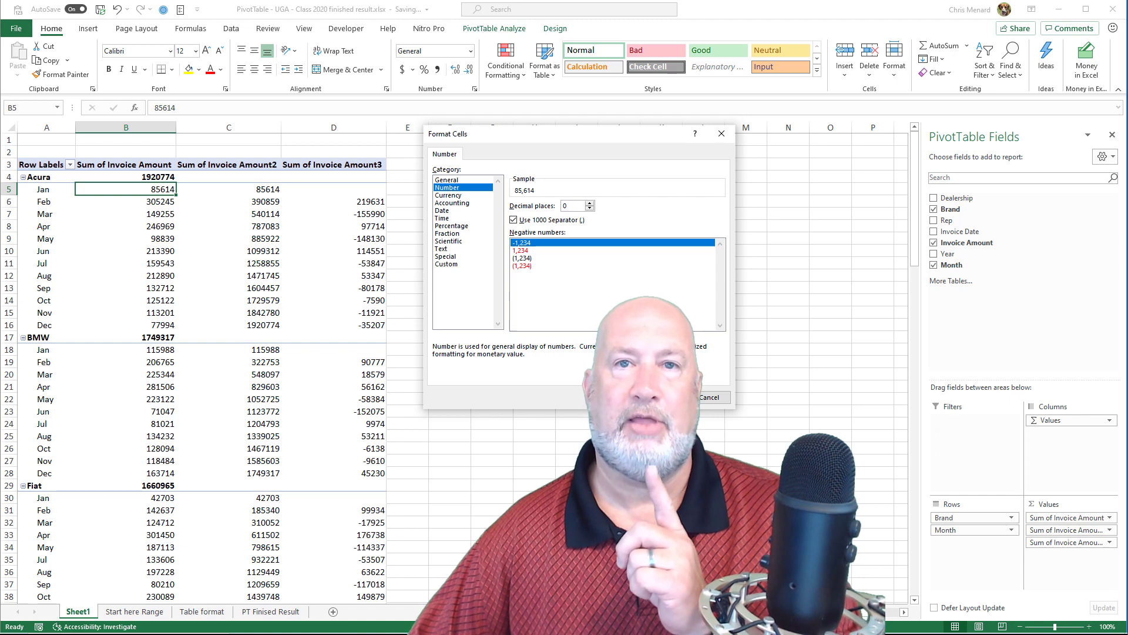
{"action": "key", "text": "Return"}
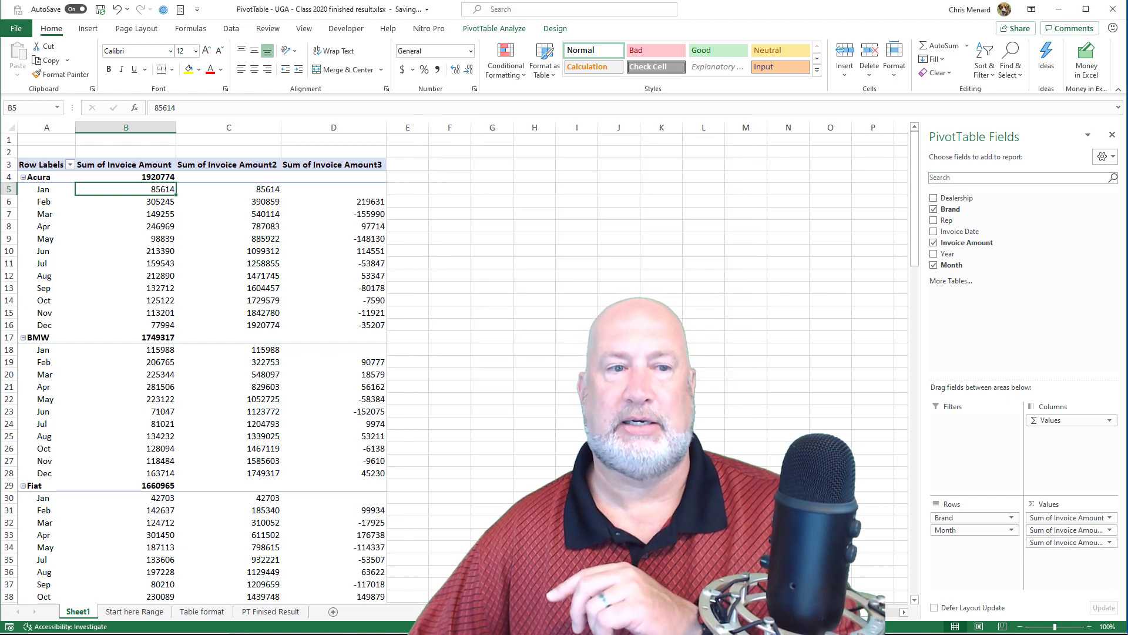
- Format Sum of Invoice Amount2 as Number with 0 decimals and a 1000 separator
{"action": "right_click", "coordinate": [260, 189]}
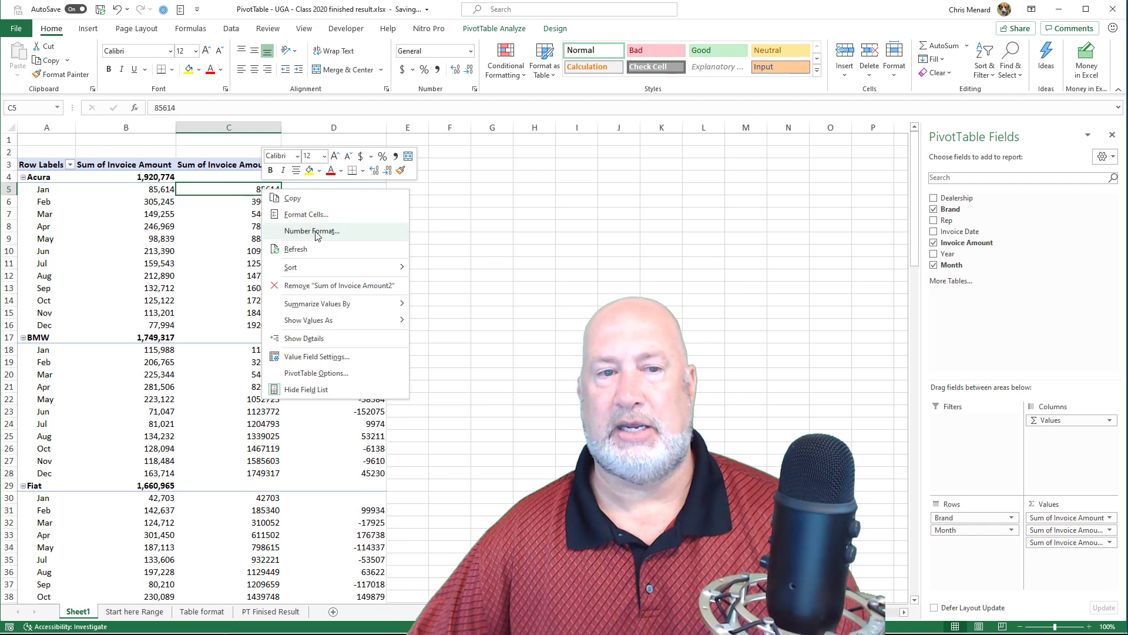
{"action": "left_click", "coordinate": [312, 231]}
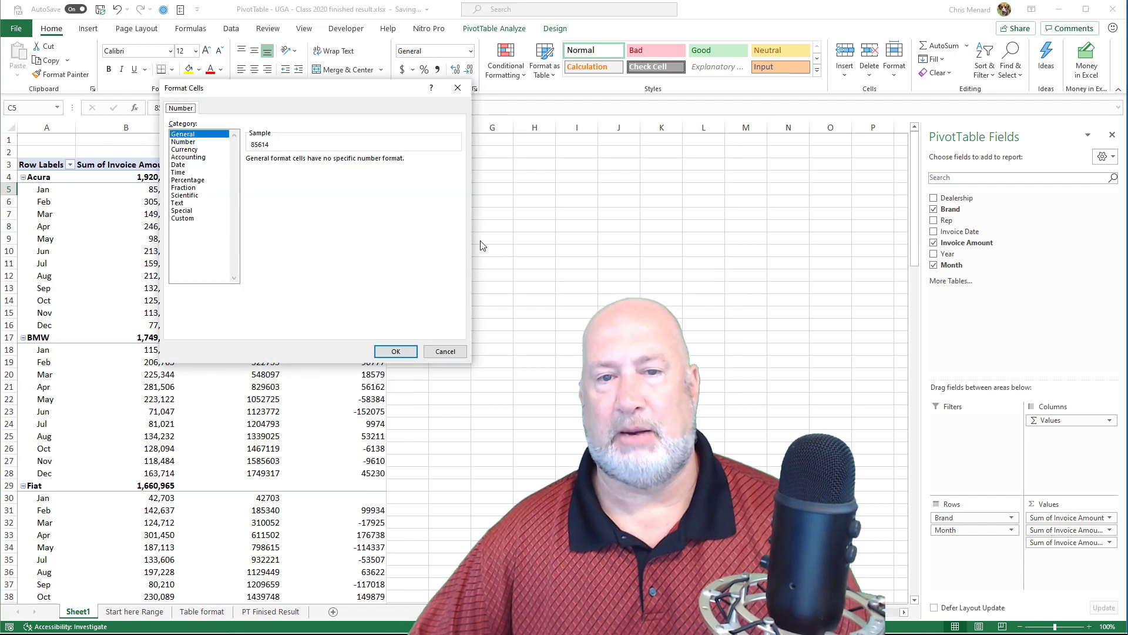
{"action": "left_click", "coordinate": [183, 142]}
{"action": "left_click", "coordinate": [326, 163]}
{"action": "left_click", "coordinate": [326, 162]}
{"action": "left_click", "coordinate": [258, 174]}
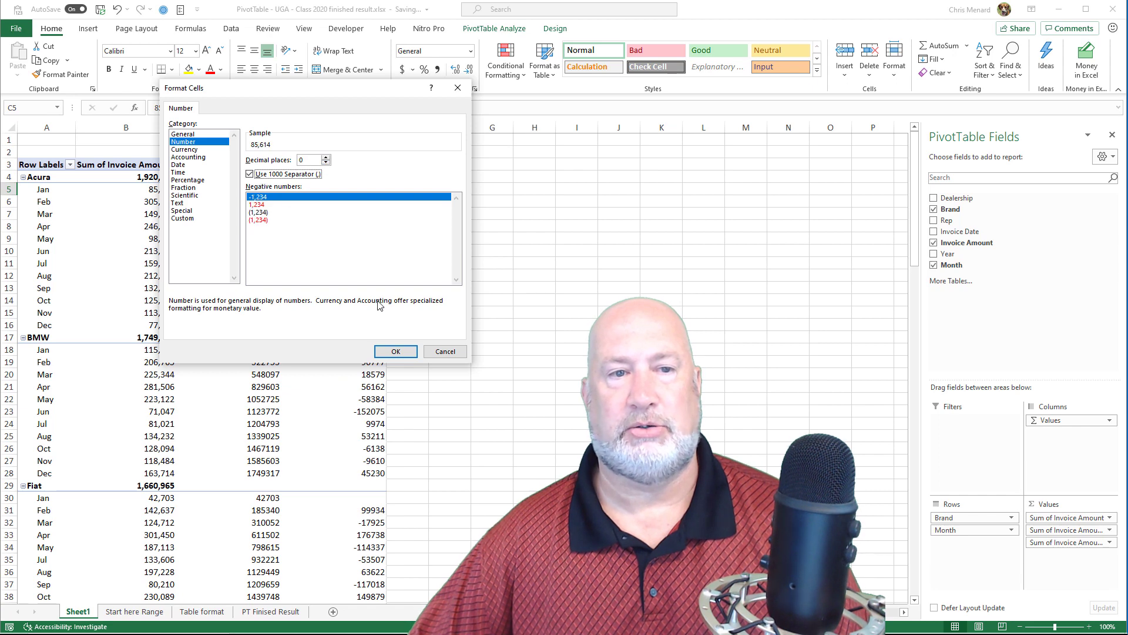
{"action": "left_click", "coordinate": [395, 351]}
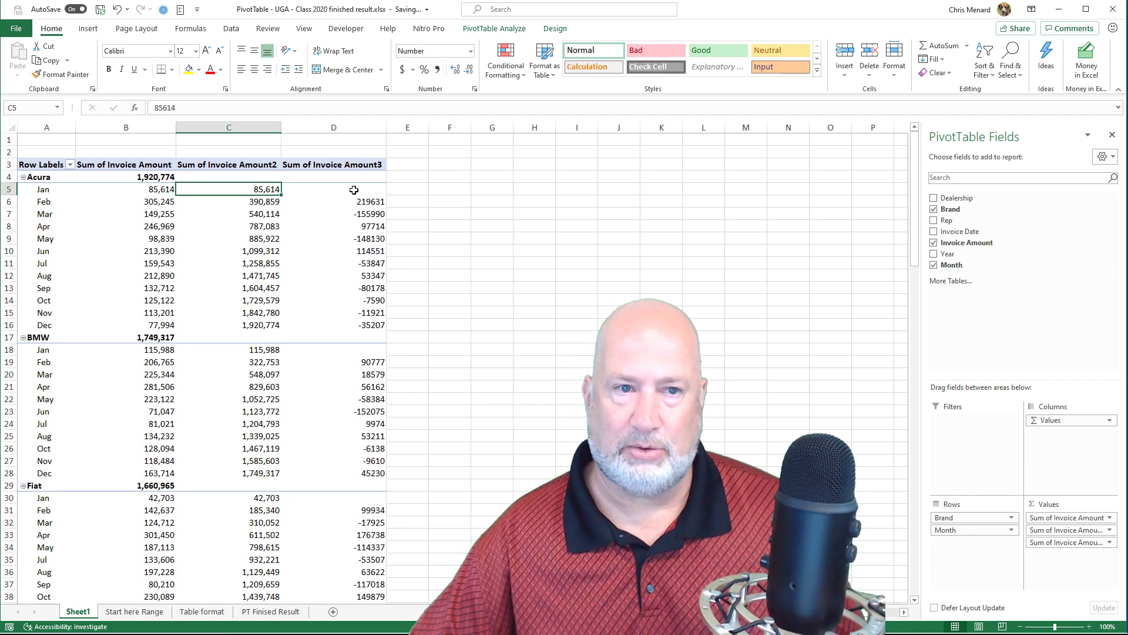
{"action": "mouse_move", "coordinate": [352, 190]}
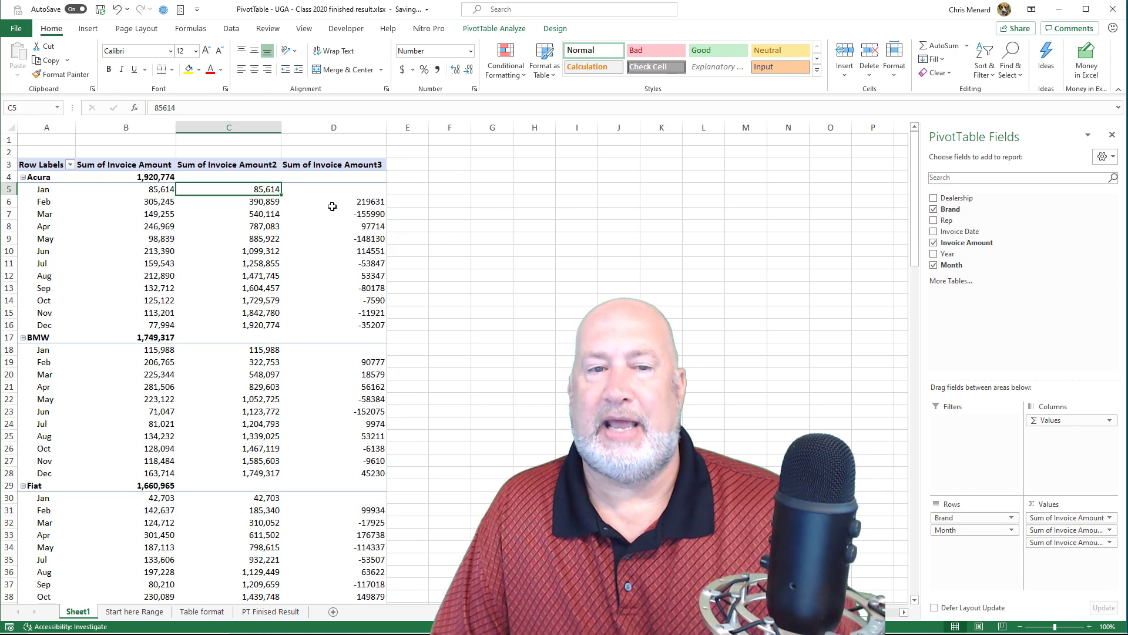
- Format Sum of Invoice Amount3 as Number, 0 decimals, 1000 separator, negatives in red
{"action": "right_click", "coordinate": [332, 205]}
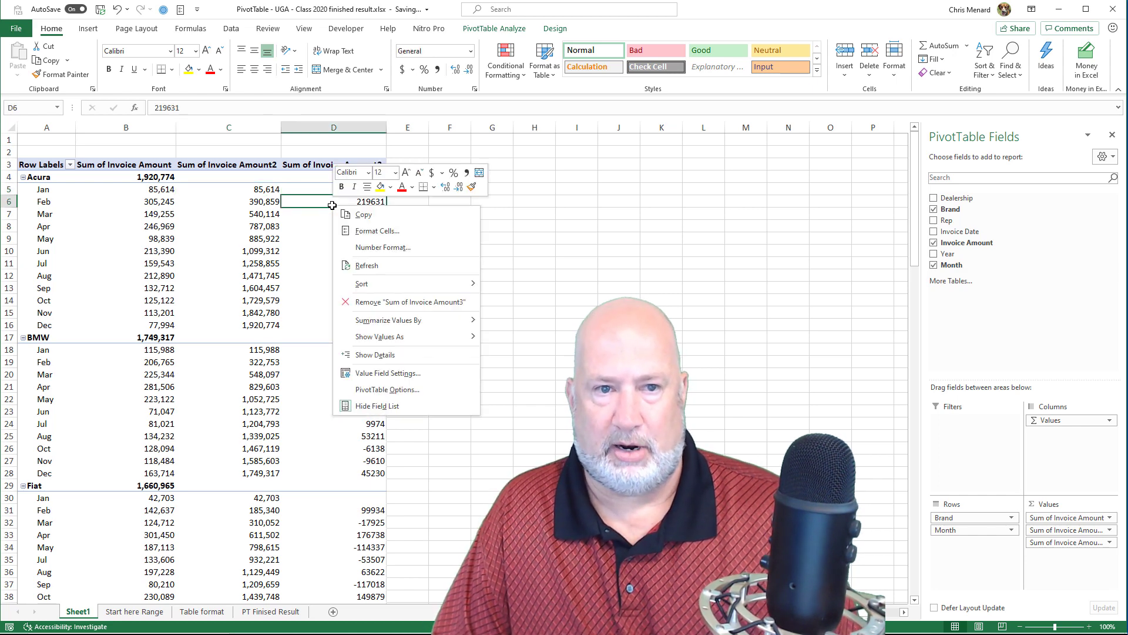
{"action": "left_click", "coordinate": [412, 239]}
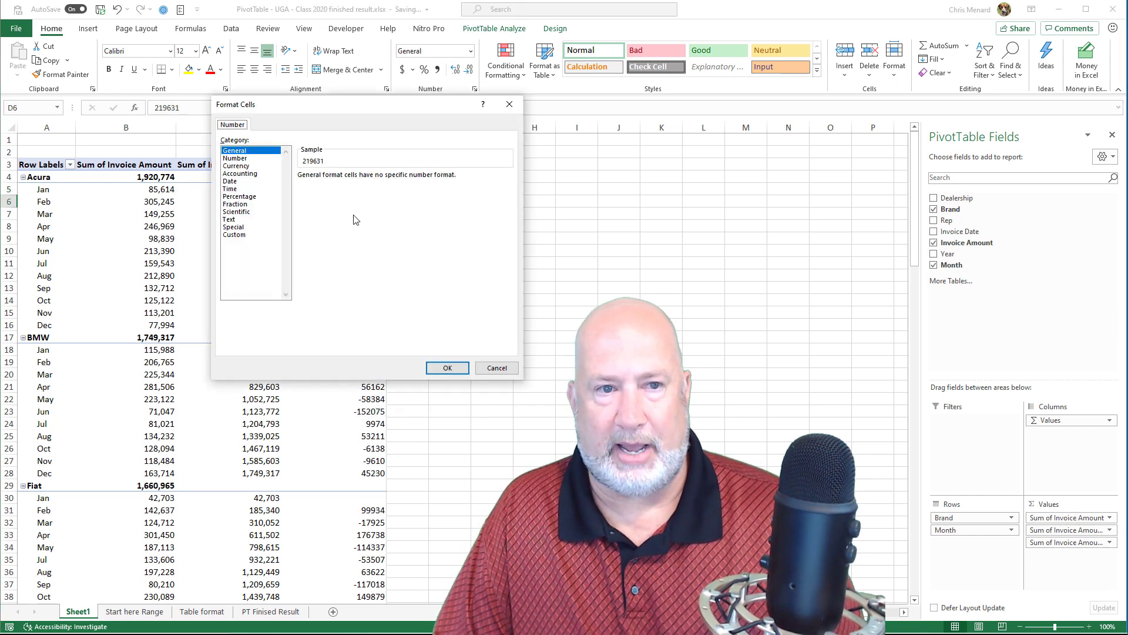
{"action": "left_click", "coordinate": [241, 158]}
{"action": "left_click", "coordinate": [378, 180]}
{"action": "left_click", "coordinate": [378, 179]}
{"action": "left_click", "coordinate": [338, 191]}
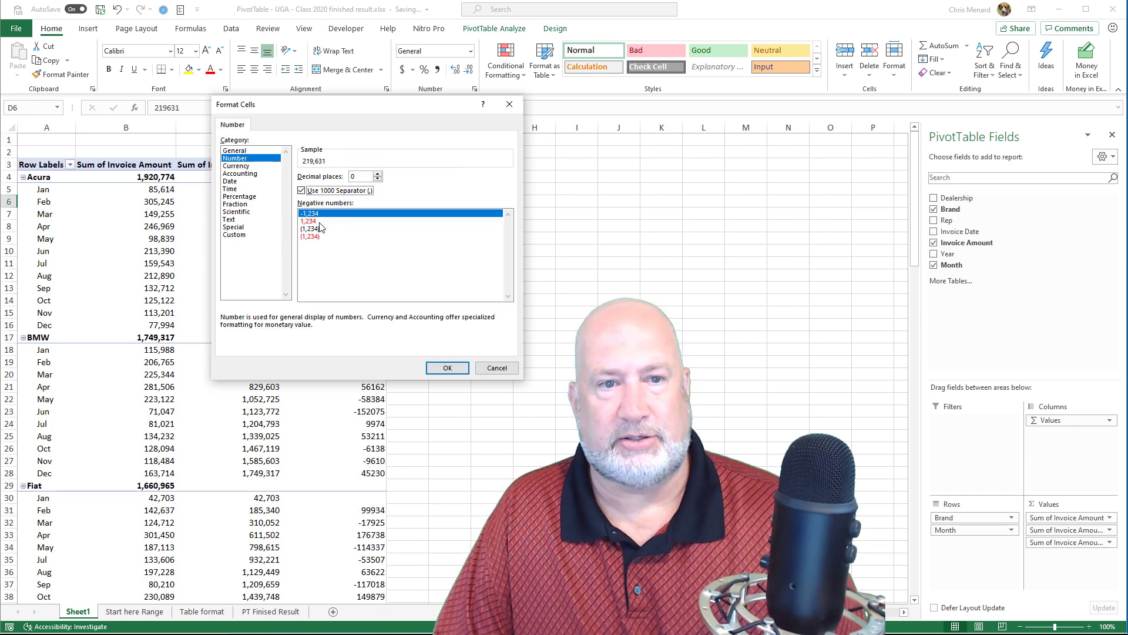
{"action": "left_click", "coordinate": [317, 222]}
{"action": "left_click_drag", "start_coordinate": [399, 106], "coordinate": [577, 108]}
{"action": "left_click", "coordinate": [500, 228]}
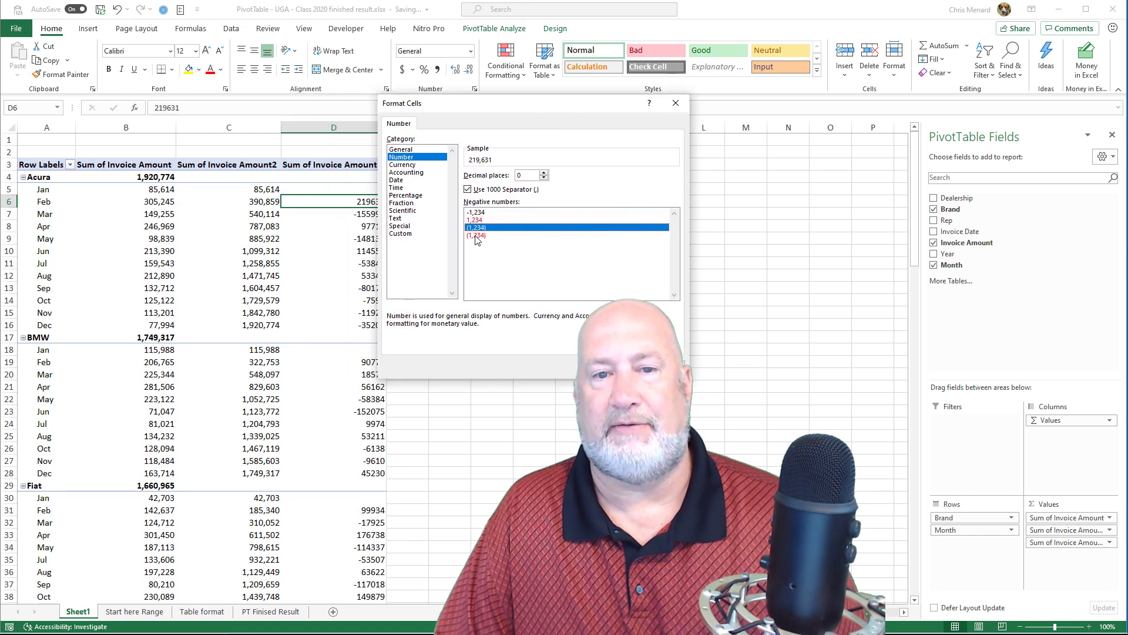
{"action": "left_click", "coordinate": [481, 220]}
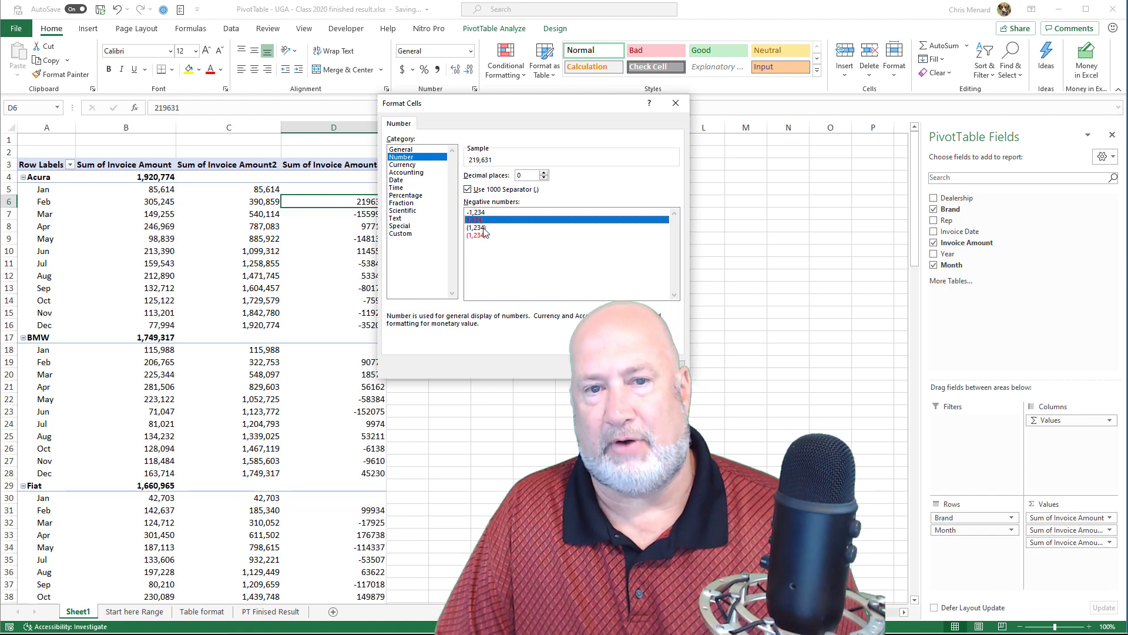
{"action": "left_click", "coordinate": [611, 365]}
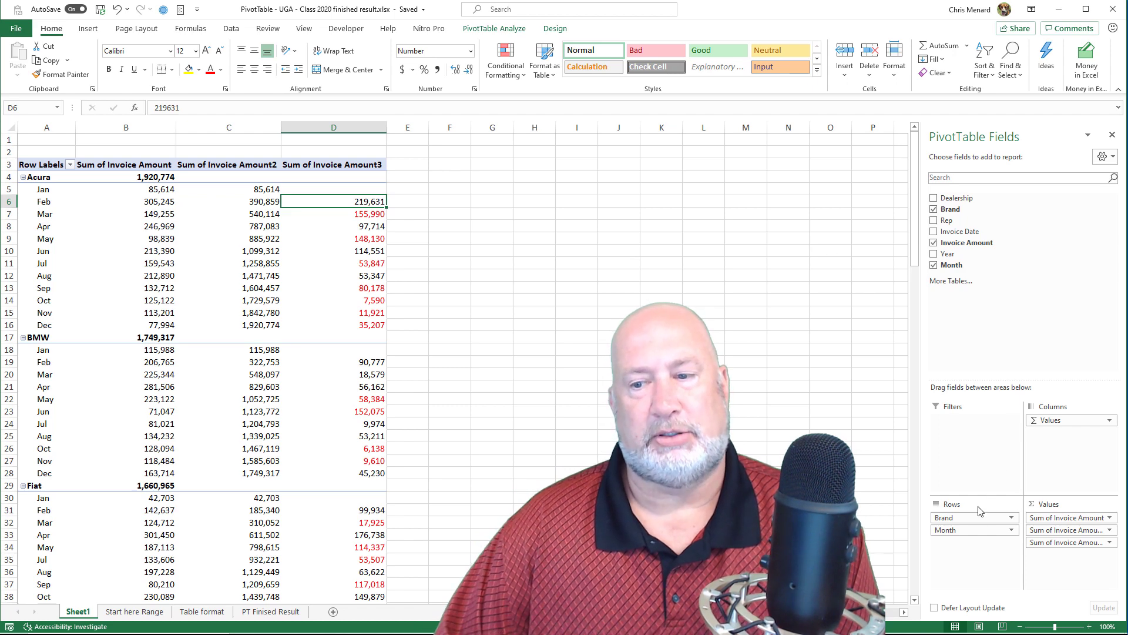
{"action": "left_click", "coordinate": [147, 615]}
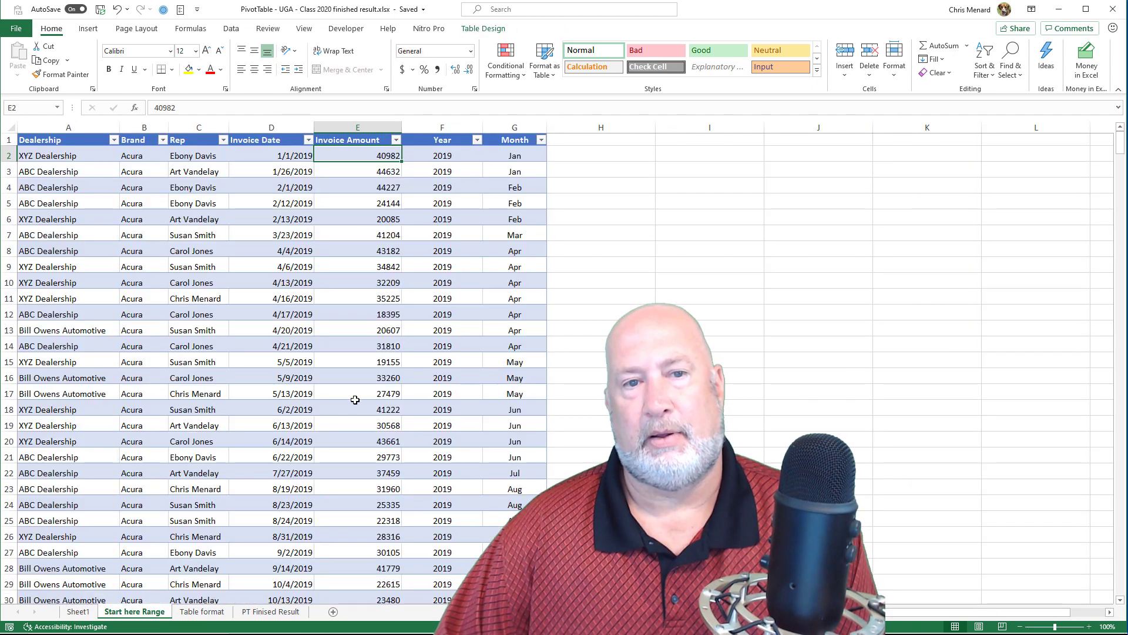
{"action": "left_click", "coordinate": [376, 218]}
{"action": "left_click", "coordinate": [431, 158]}
{"action": "scroll", "coordinate": [450, 235], "scroll_direction": "down", "scroll_amount": 18}
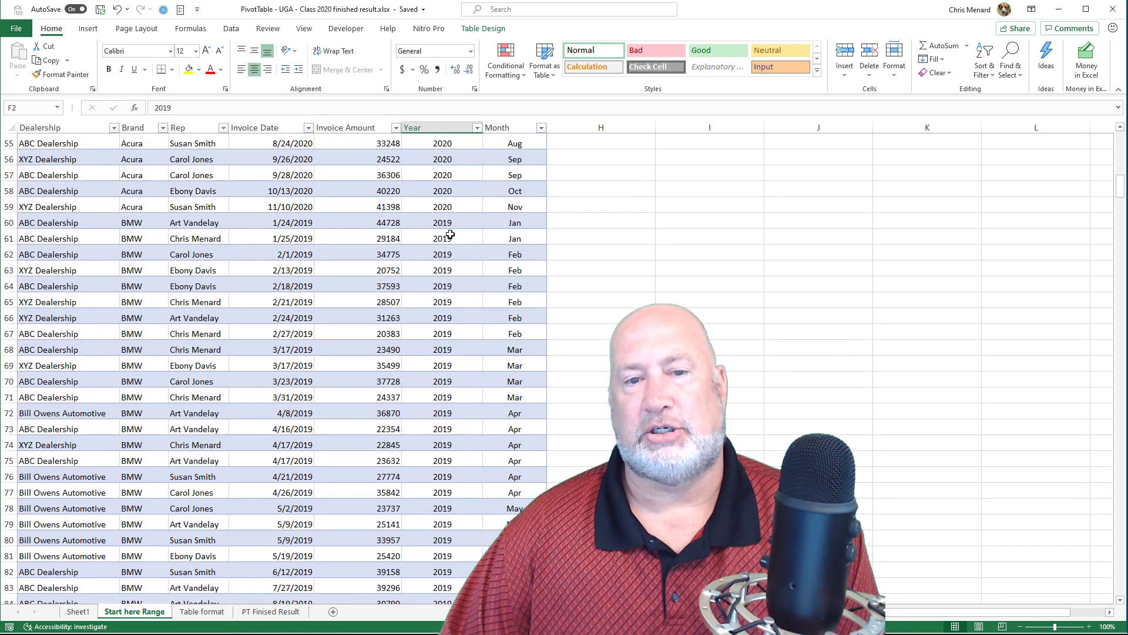
{"action": "scroll", "coordinate": [450, 234], "scroll_direction": "up", "scroll_amount": 18}
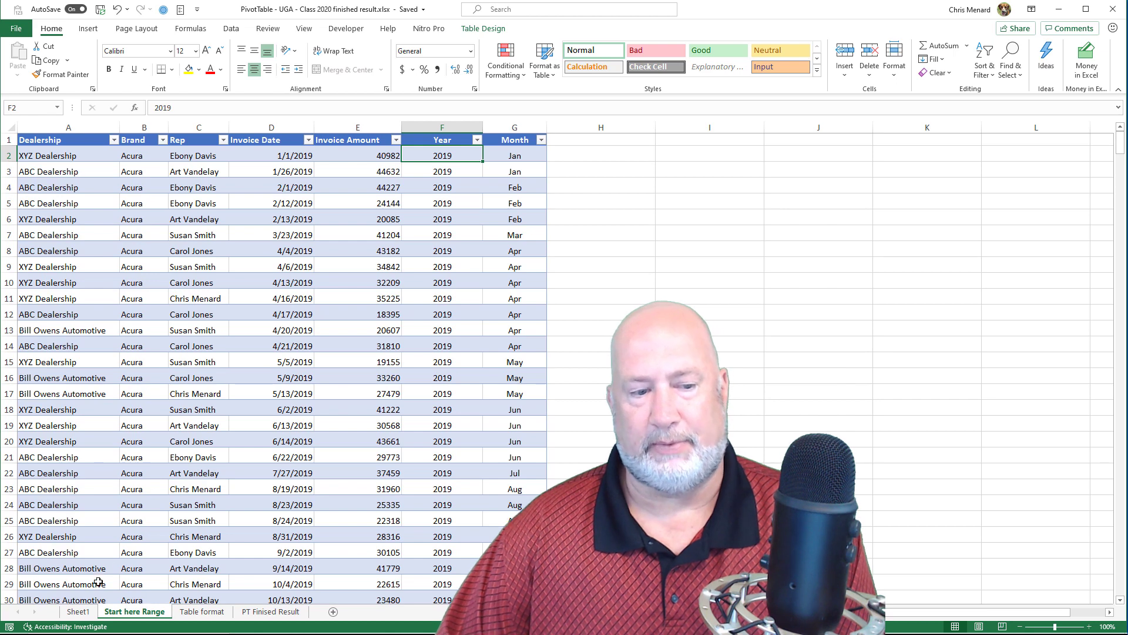
{"action": "left_click", "coordinate": [79, 611]}
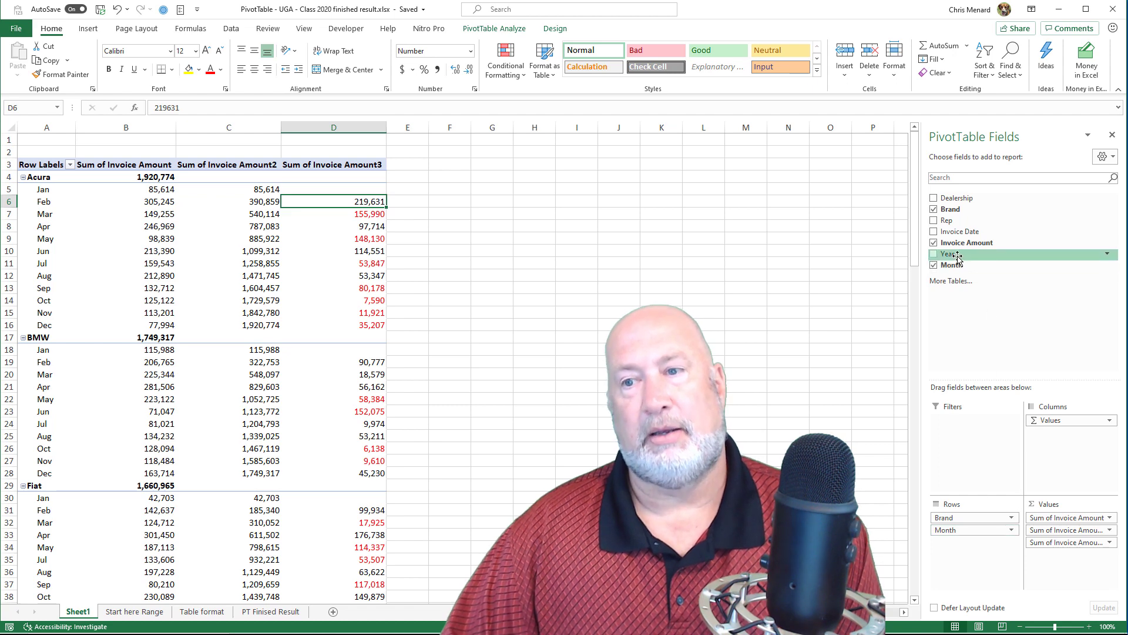
- Place Year in Rows between Brand and Month, splitting Acura into 2019 and 2020
{"action": "left_click_drag", "start_coordinate": [958, 257], "coordinate": [955, 522]}
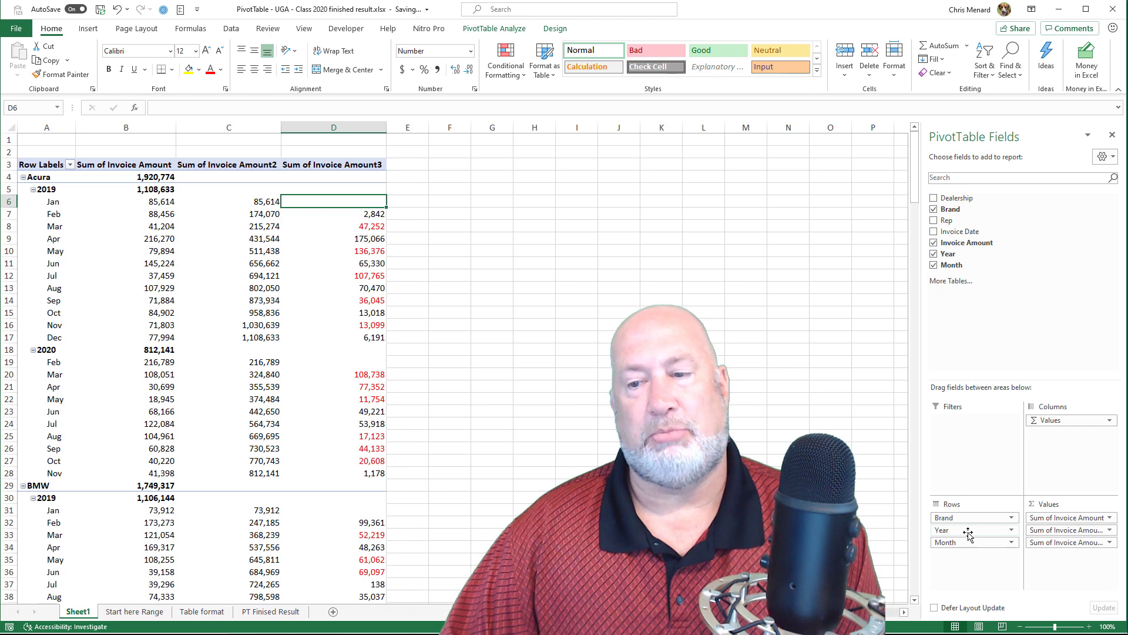
{"action": "left_click_drag", "start_coordinate": [968, 532], "coordinate": [973, 555]}
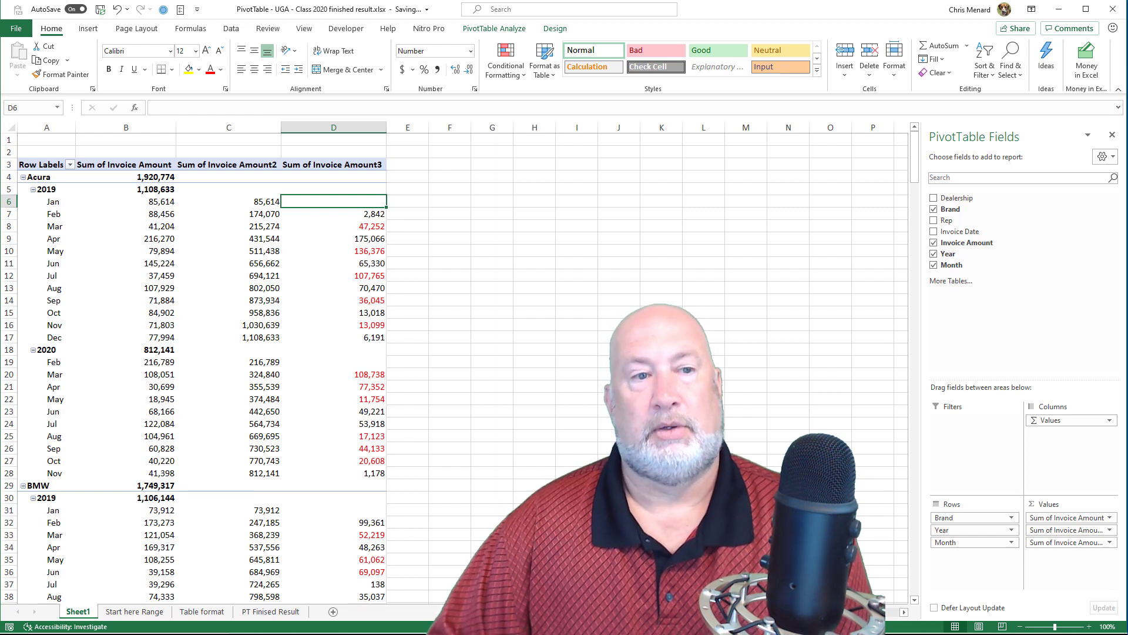
{"action": "left_click", "coordinate": [145, 176]}
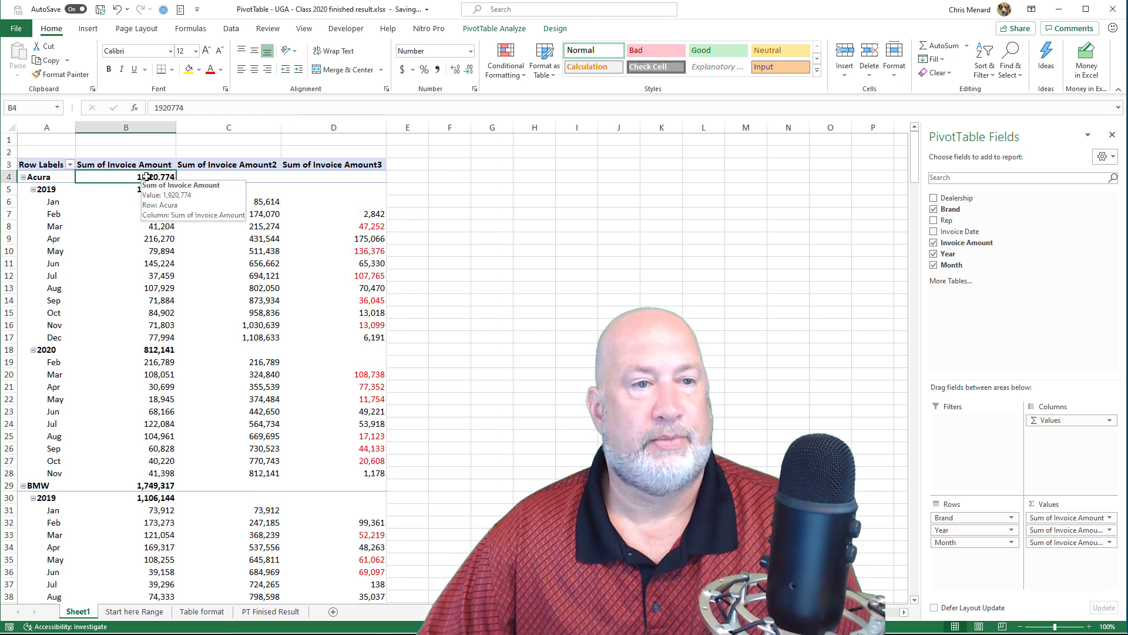
{"action": "left_click", "coordinate": [151, 348]}
{"action": "left_click", "coordinate": [148, 188]}
{"action": "left_click", "coordinate": [151, 178]}
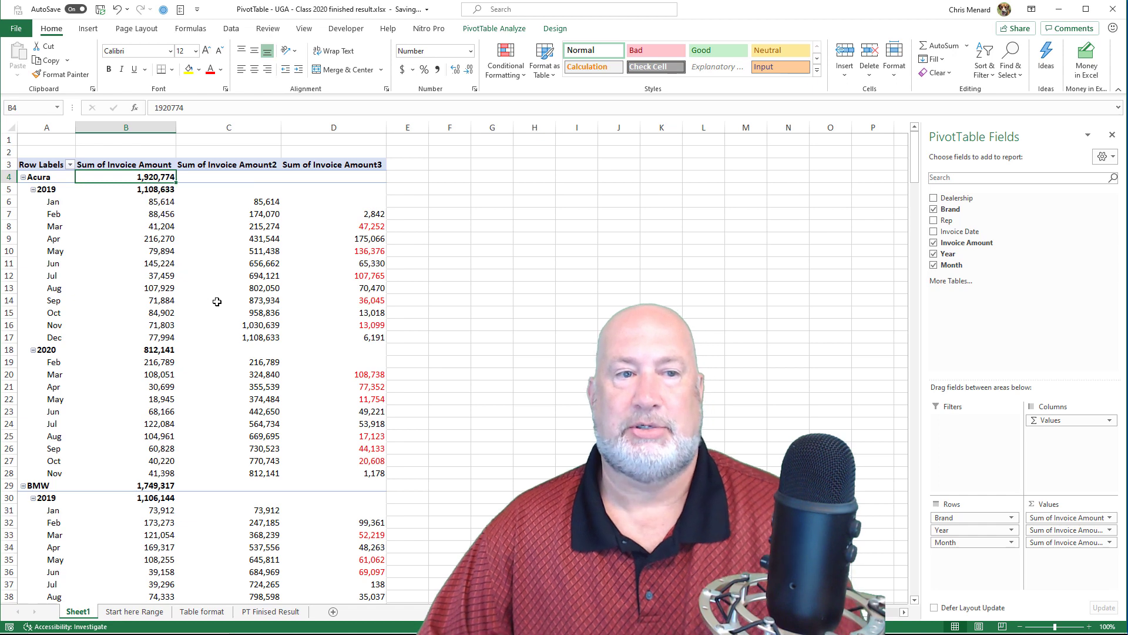